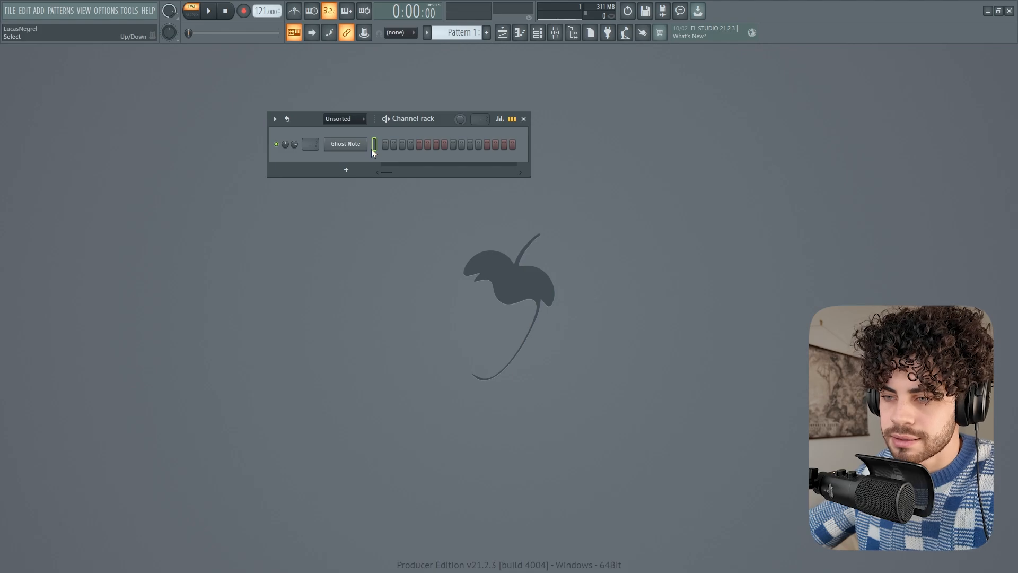
Reposition the channel rack, create Pattern 2 and select its Hat channel
{"action": "left_click_drag", "start_coordinate": [302, 125], "coordinate": [342, 117]}
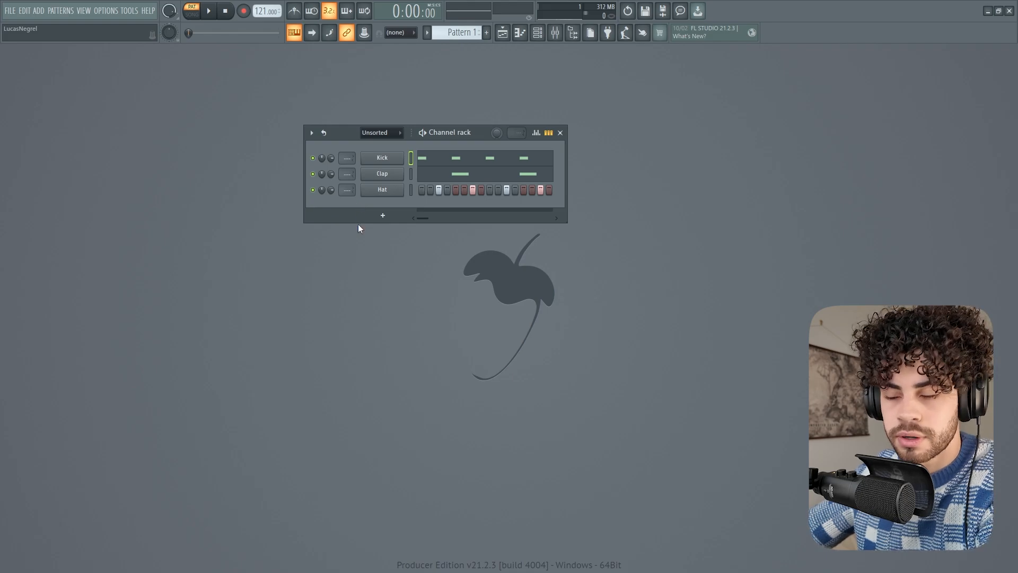
{"action": "key", "text": "F4"}
{"action": "left_click", "coordinate": [411, 190]}
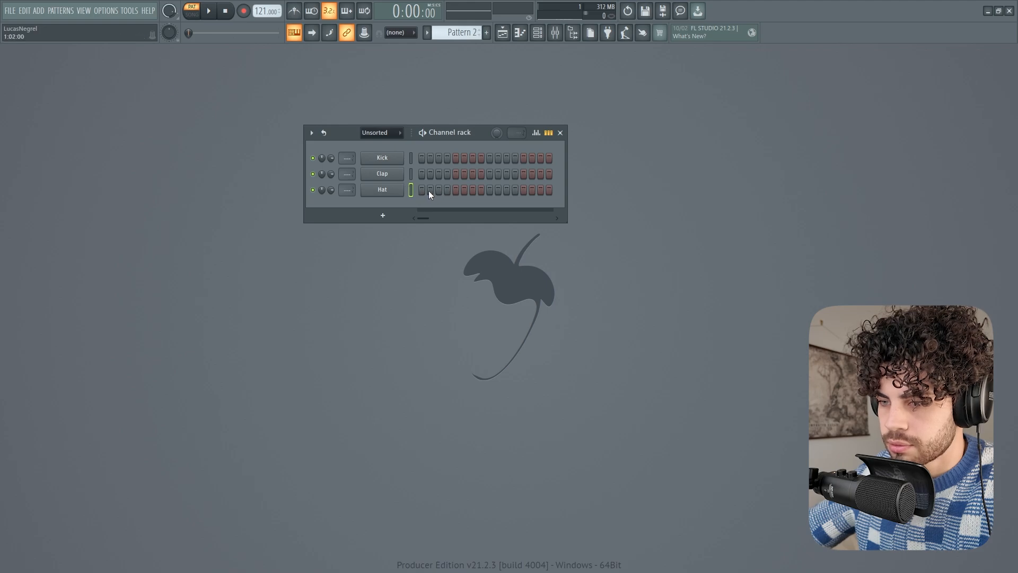
Replace the Pattern 1 clip at bar 5 on Track 3 of the playlist with a Pattern 2 clip
{"action": "left_click", "coordinate": [502, 33]}
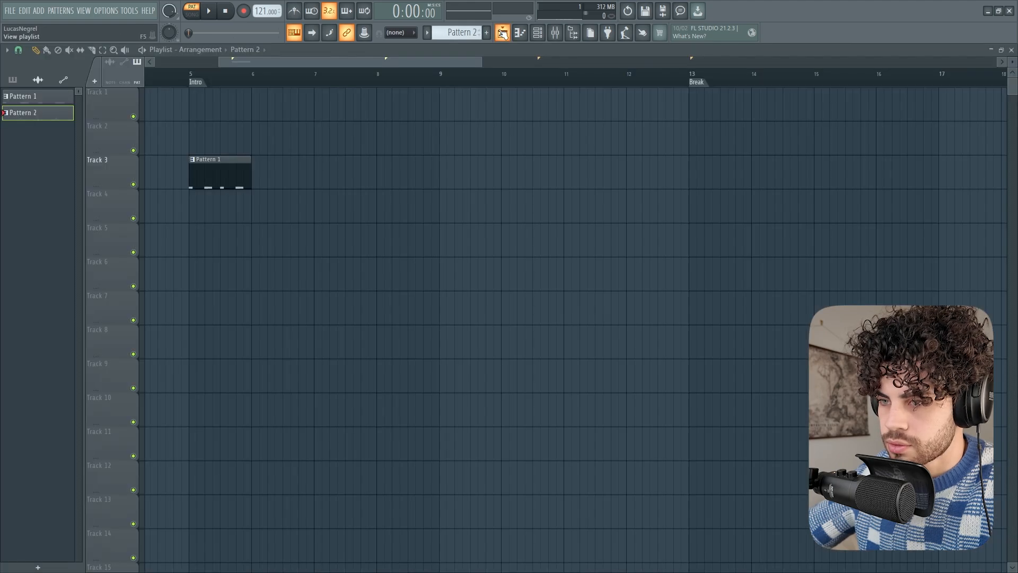
{"action": "scroll", "coordinate": [212, 81], "scroll_direction": "up", "scroll_amount": 5}
{"action": "right_click", "coordinate": [275, 173]}
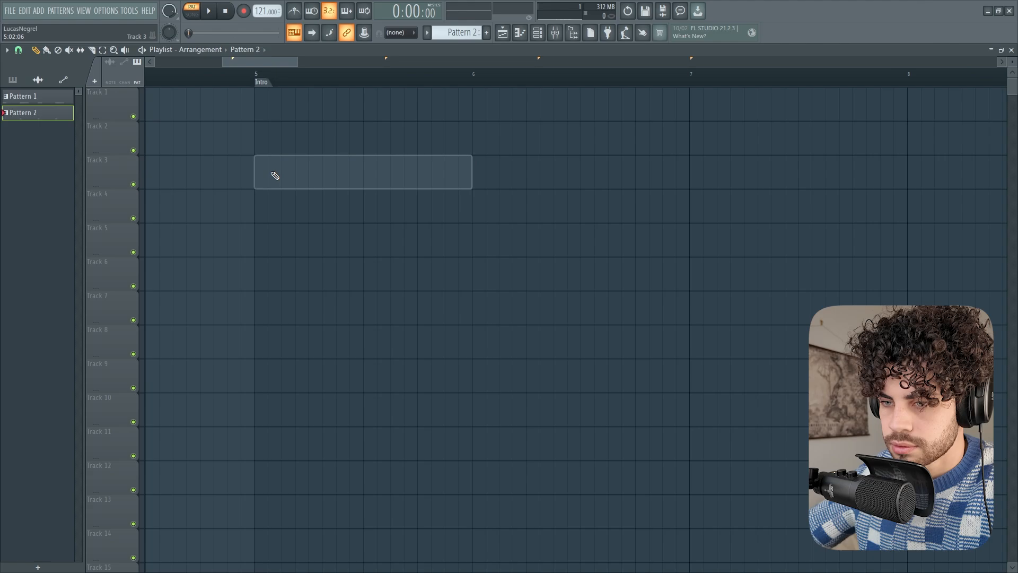
{"action": "left_click", "coordinate": [281, 175]}
{"action": "scroll", "coordinate": [285, 83], "scroll_direction": "down", "scroll_amount": 2}
{"action": "scroll", "coordinate": [285, 83], "scroll_direction": "down", "scroll_amount": 2}
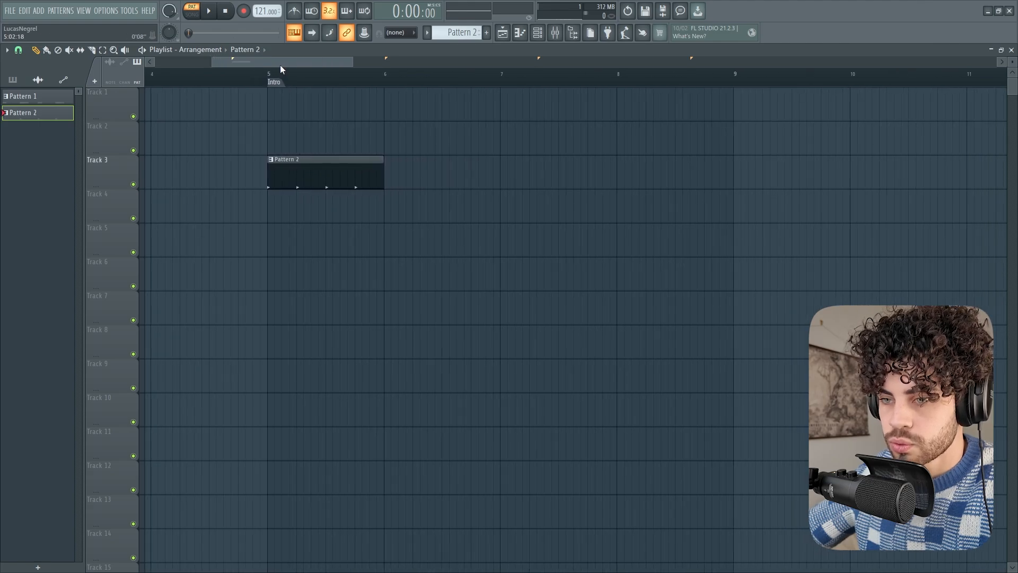
{"action": "left_click_drag", "start_coordinate": [282, 62], "coordinate": [291, 62]}
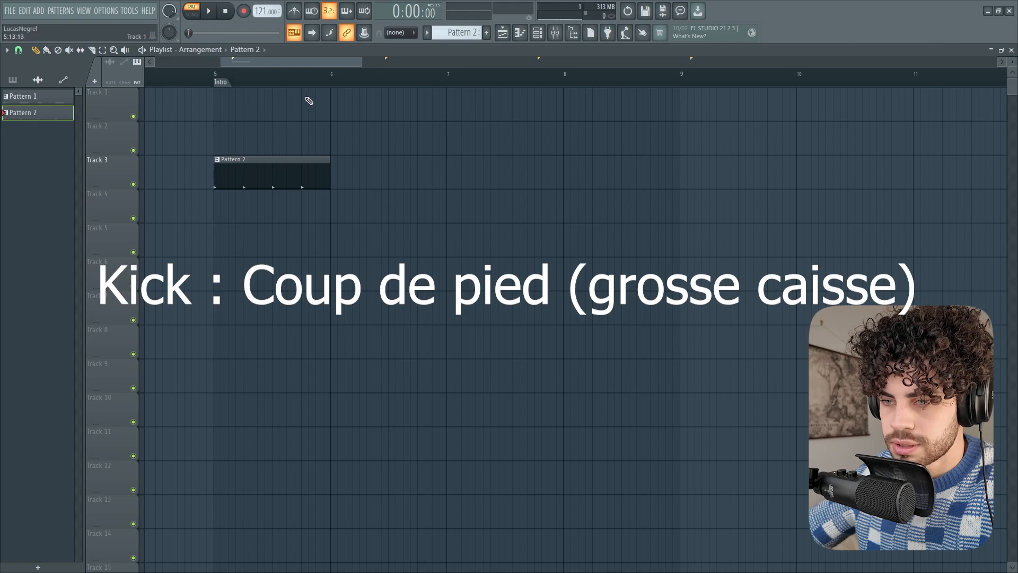
Try Kick hits on steps 1, 5 and 8 of Pattern 2 in the channel rack and remove them
{"action": "key", "text": "F6"}
{"action": "left_click_drag", "start_coordinate": [486, 257], "coordinate": [479, 260]}
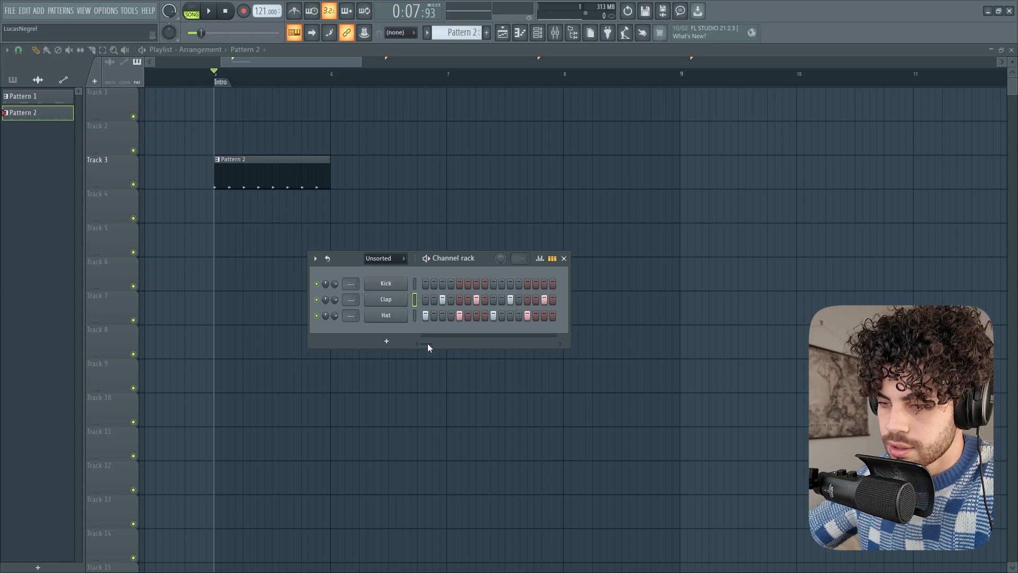
{"action": "left_click", "coordinate": [425, 283]}
{"action": "left_click", "coordinate": [460, 285]}
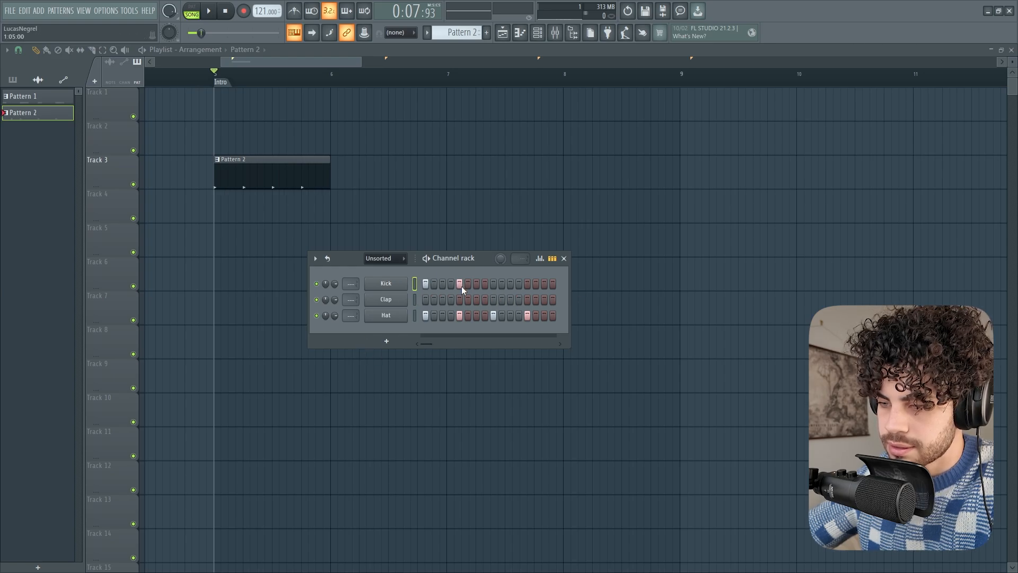
{"action": "left_click", "coordinate": [484, 284]}
{"action": "right_click", "coordinate": [485, 285]}
{"action": "right_click", "coordinate": [460, 284]}
{"action": "right_click", "coordinate": [425, 284]}
Switch to Pattern 1 and open the Kick channel's piano roll
{"action": "left_click", "coordinate": [538, 35]}
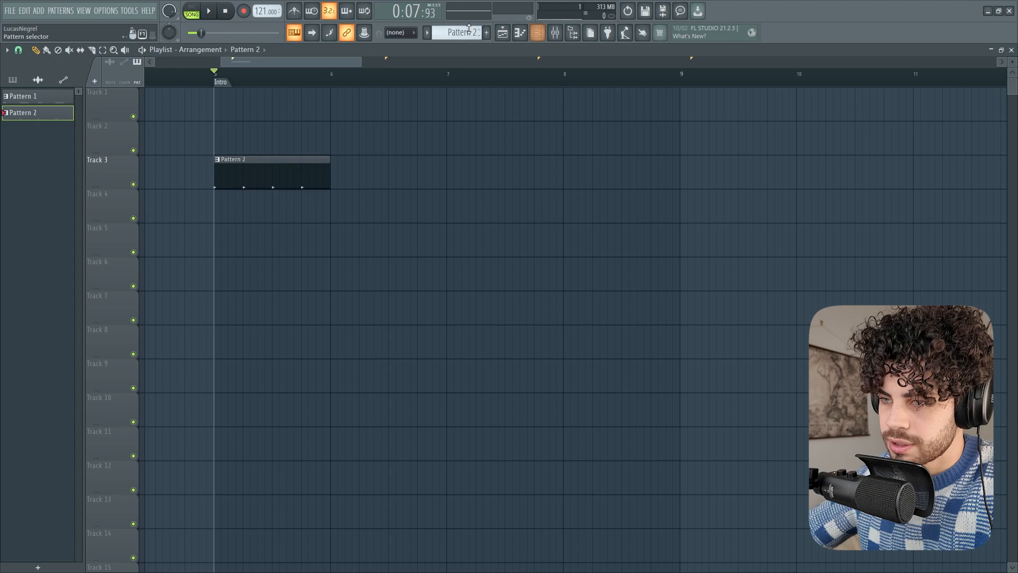
{"action": "scroll", "coordinate": [468, 33], "scroll_direction": "up", "scroll_amount": 1}
{"action": "left_click", "coordinate": [537, 34]}
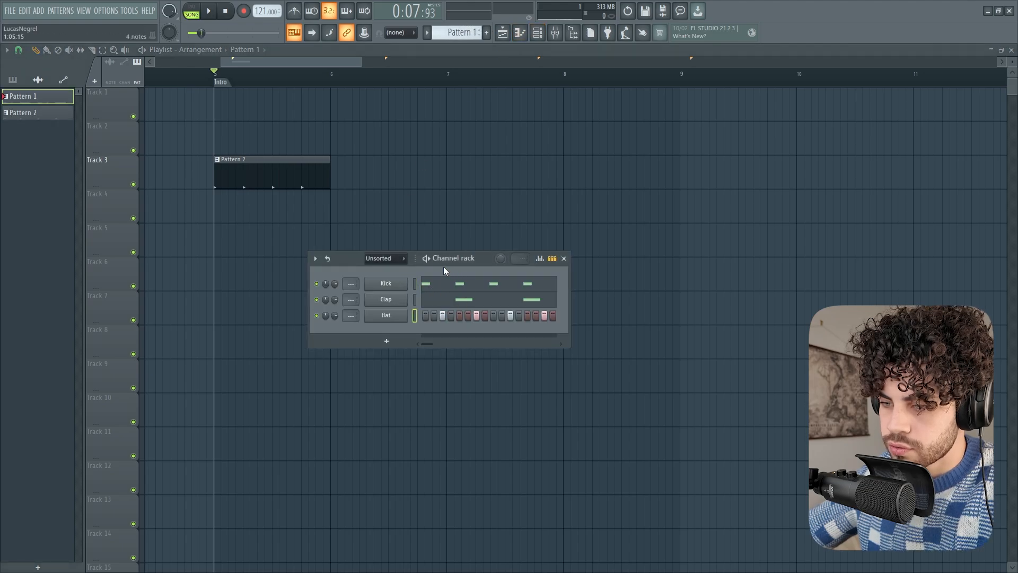
{"action": "left_click", "coordinate": [442, 286]}
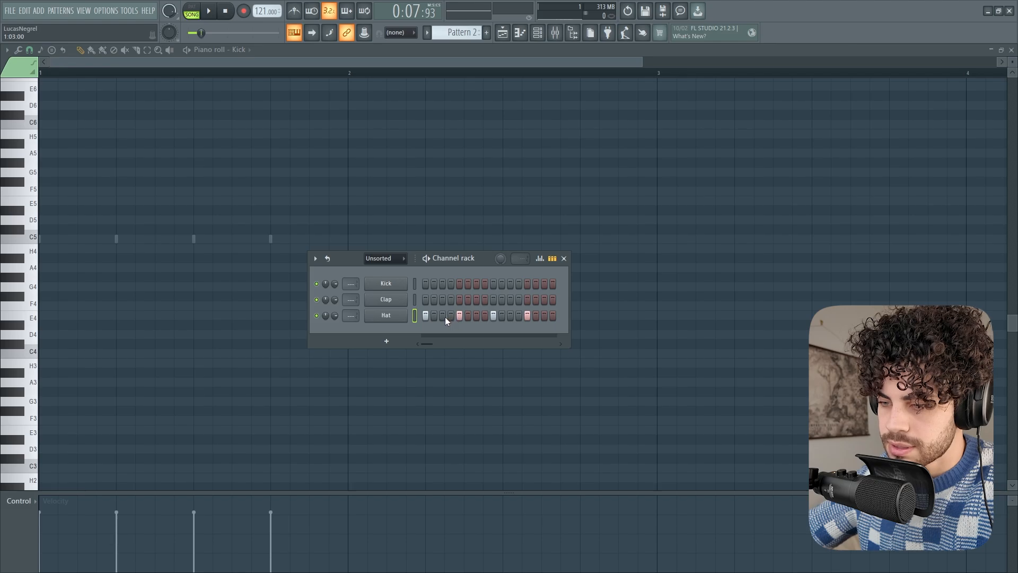
Try Hat hits on steps 3, 7, 11 and 15 of Pattern 2, and clear all of the Hat's steps
{"action": "left_click", "coordinate": [544, 316]}
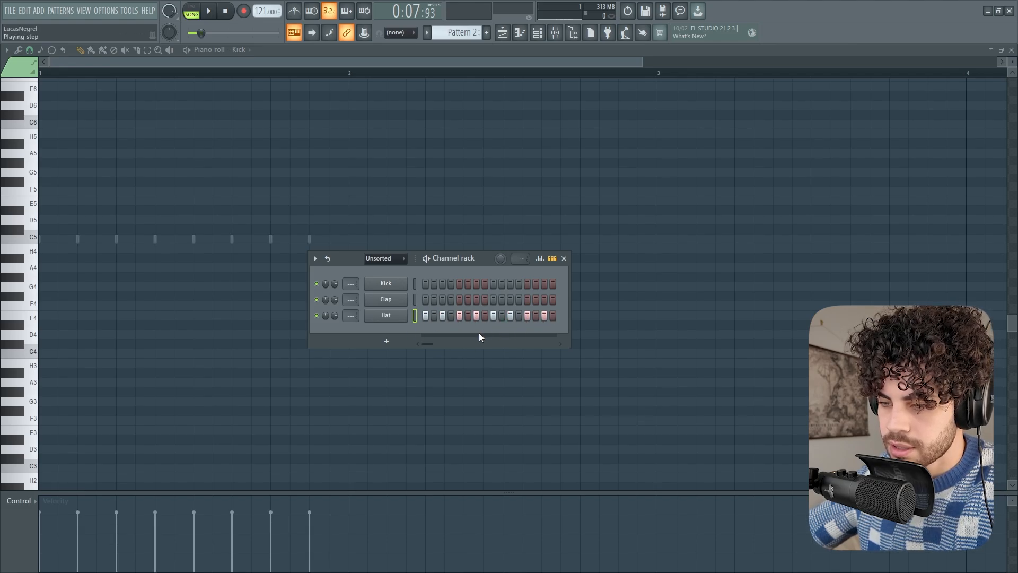
{"action": "right_click", "coordinate": [419, 314]}
{"action": "left_click", "coordinate": [419, 314]}
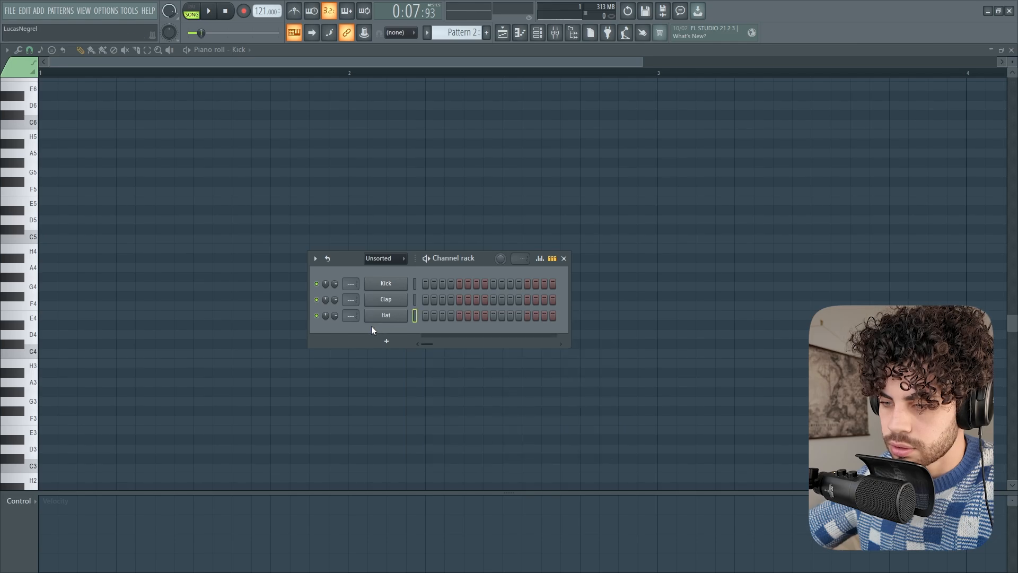
Draw four one-step C5 notes for the Hat in the piano roll, on steps 3, 7, 11 and 15
{"action": "right_click", "coordinate": [385, 316]}
{"action": "left_click", "coordinate": [427, 315]}
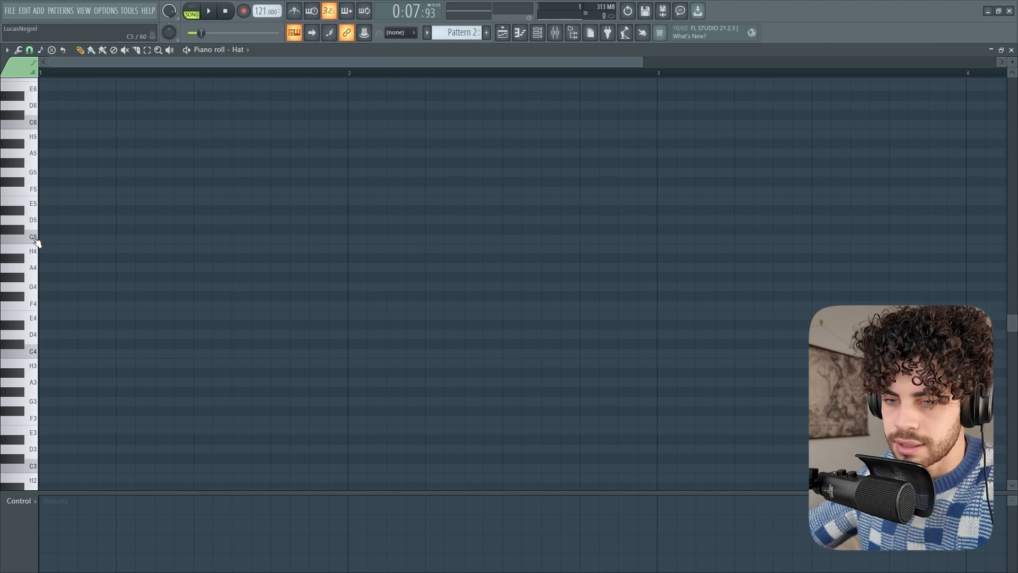
{"action": "left_click", "coordinate": [83, 239]}
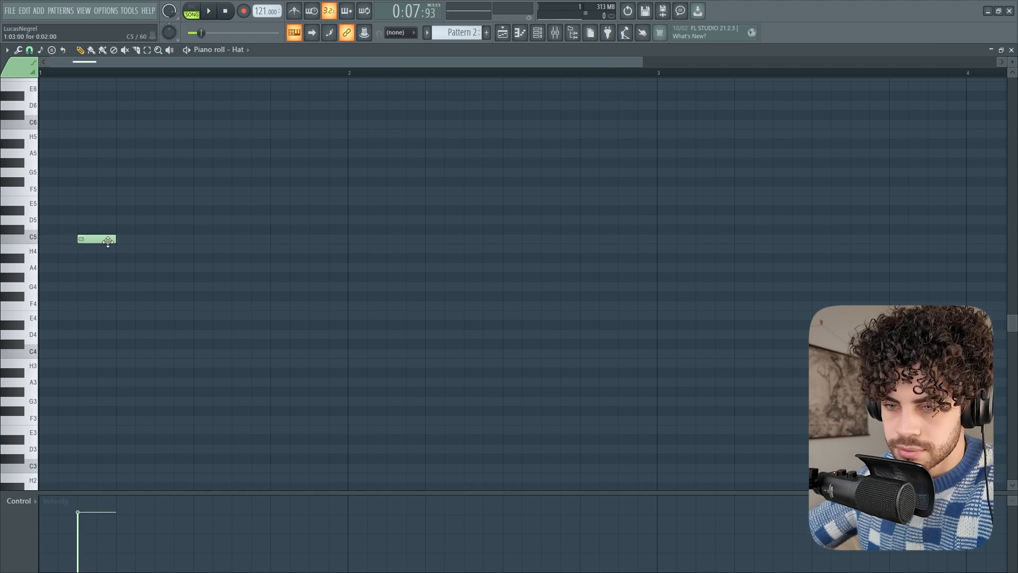
{"action": "left_click_drag", "start_coordinate": [121, 244], "coordinate": [96, 244]}
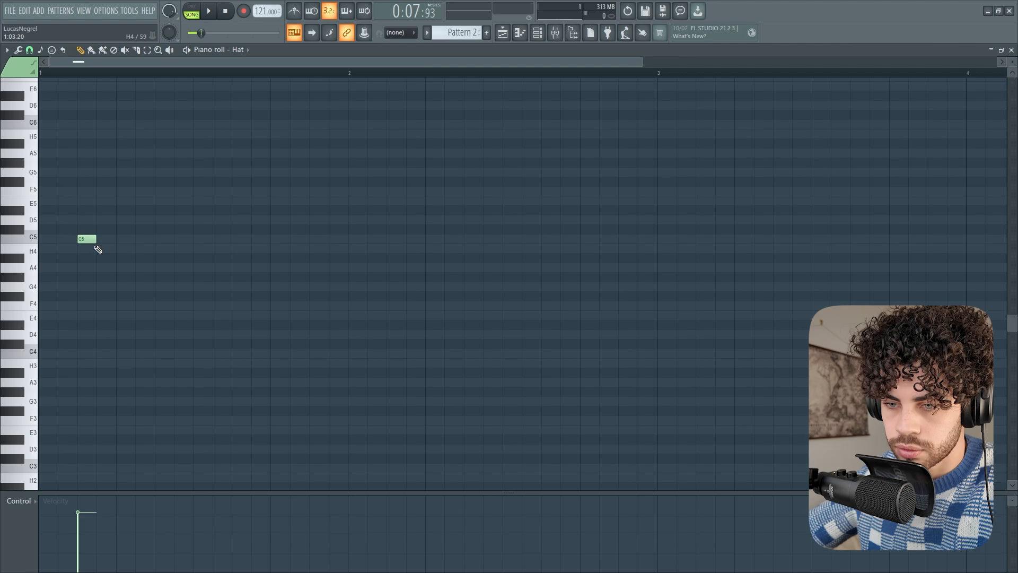
{"action": "left_click", "coordinate": [157, 240]}
{"action": "left_click", "coordinate": [234, 240]}
{"action": "left_click", "coordinate": [311, 239]}
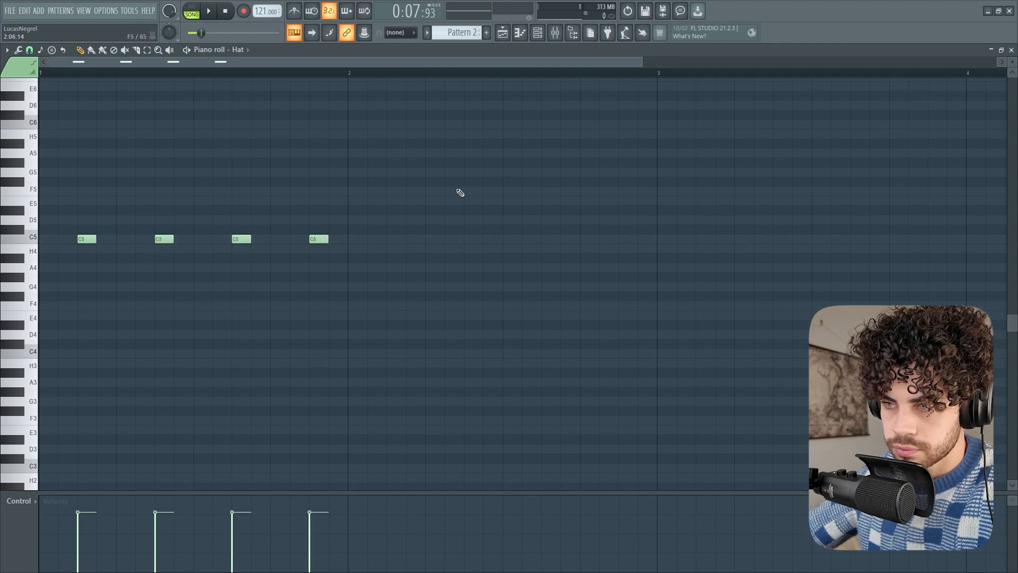
Play back Pattern 2 with the channel rack shown to hear the Hat's piano roll notes
{"action": "left_click", "coordinate": [522, 34]}
{"action": "key", "text": "space"}
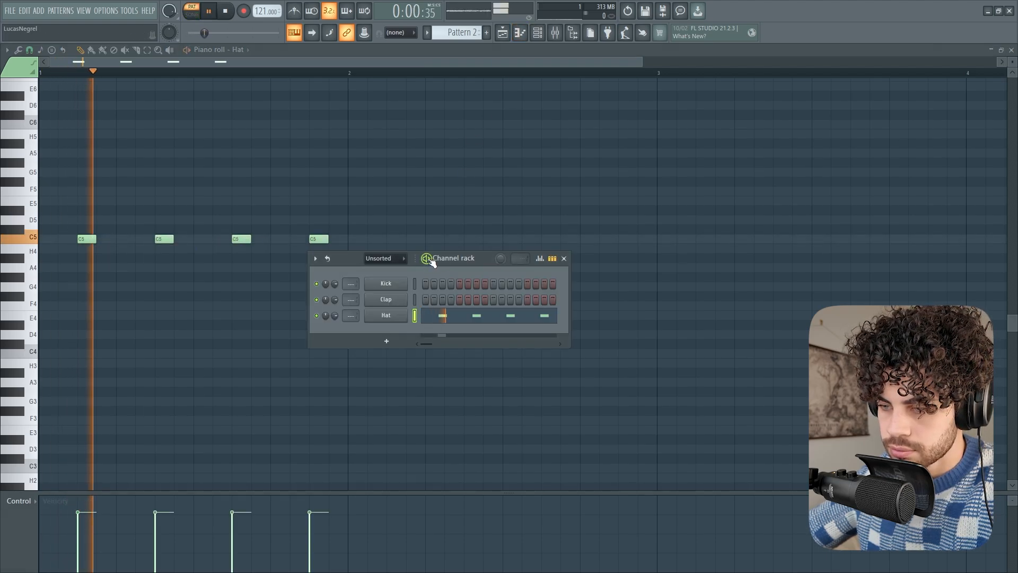
{"action": "key", "text": "space"}
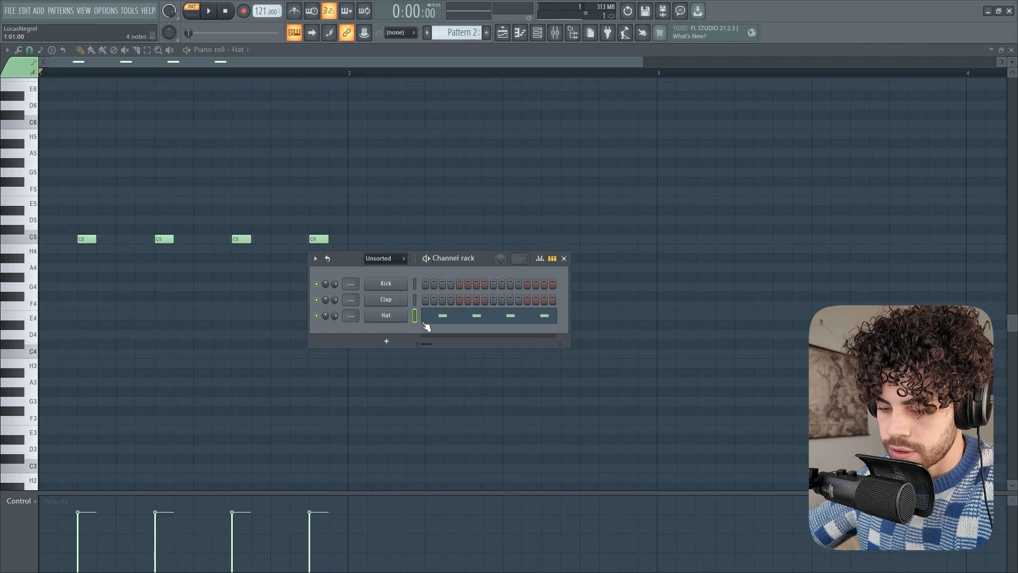
Try step-sequencer hits on steps 3, 7, 11 and 15 instead of the Hat's piano roll notes, play them and undo the change
{"action": "key", "text": "ctrl+x"}
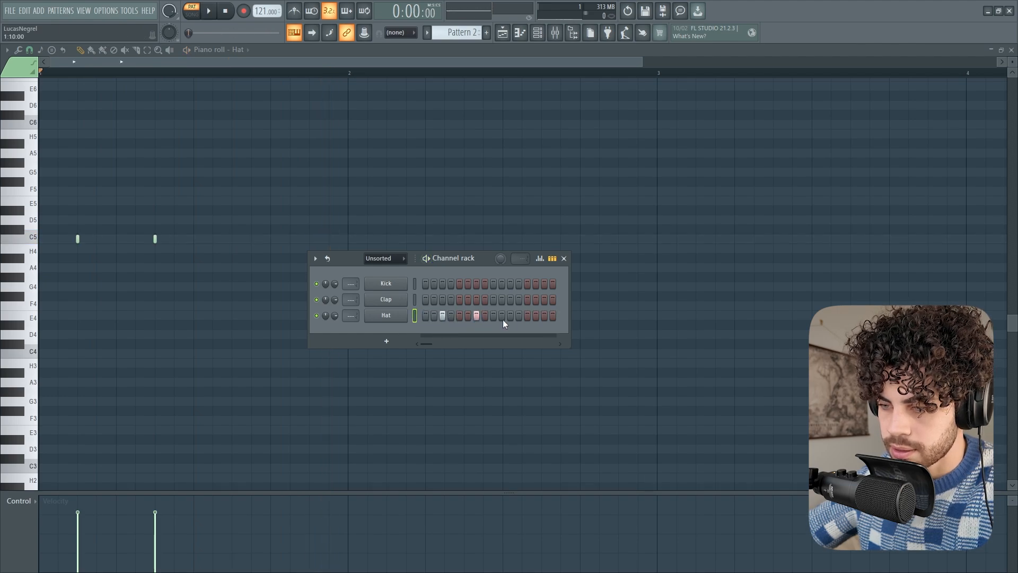
{"action": "key", "text": "space"}
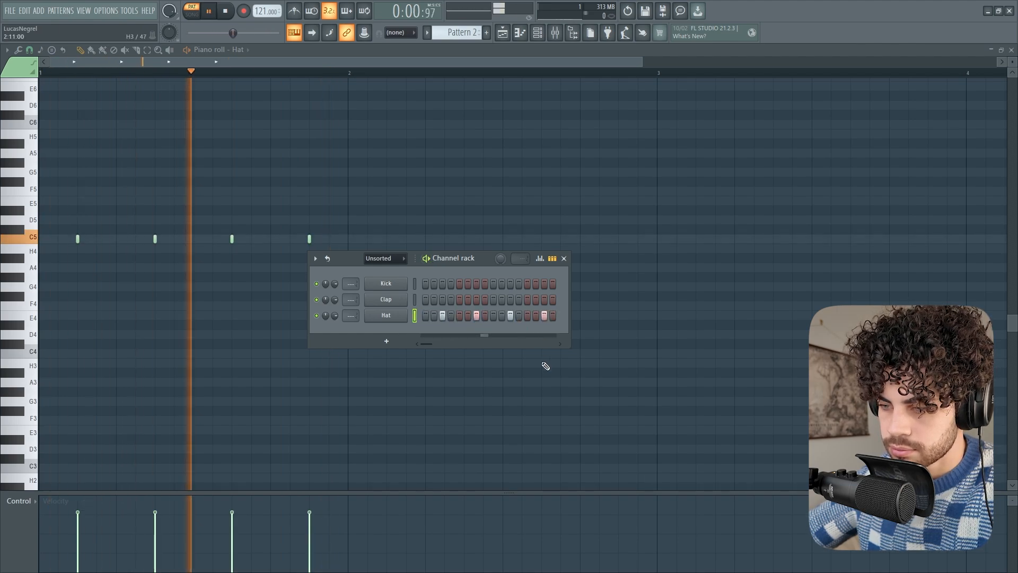
{"action": "key", "text": "space"}
{"action": "key", "text": "ctrl+z"}
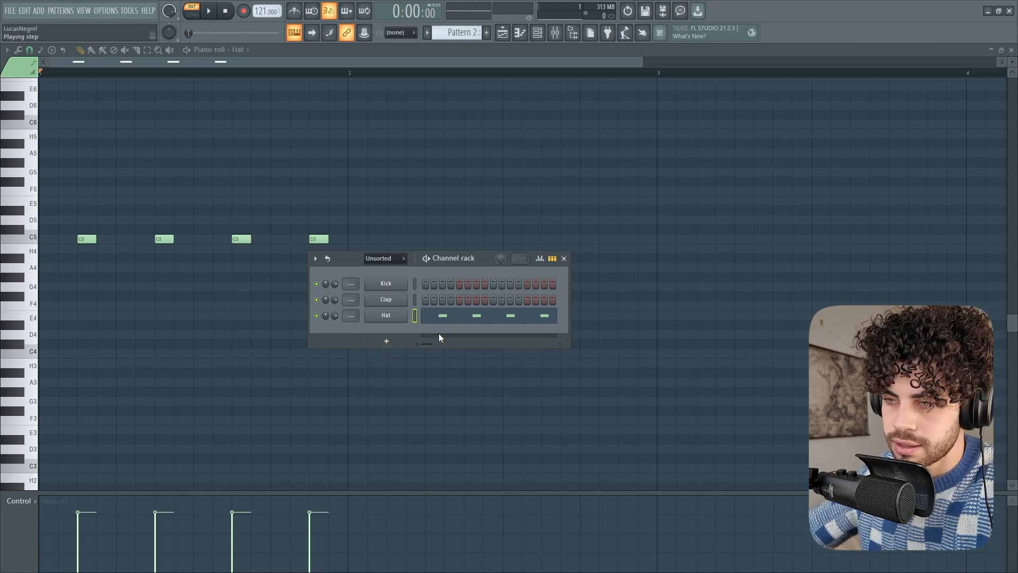
Examine the Kick and Clap notes of Pattern 1 in the piano roll
{"action": "scroll", "coordinate": [463, 36], "scroll_direction": "down", "scroll_amount": 1}
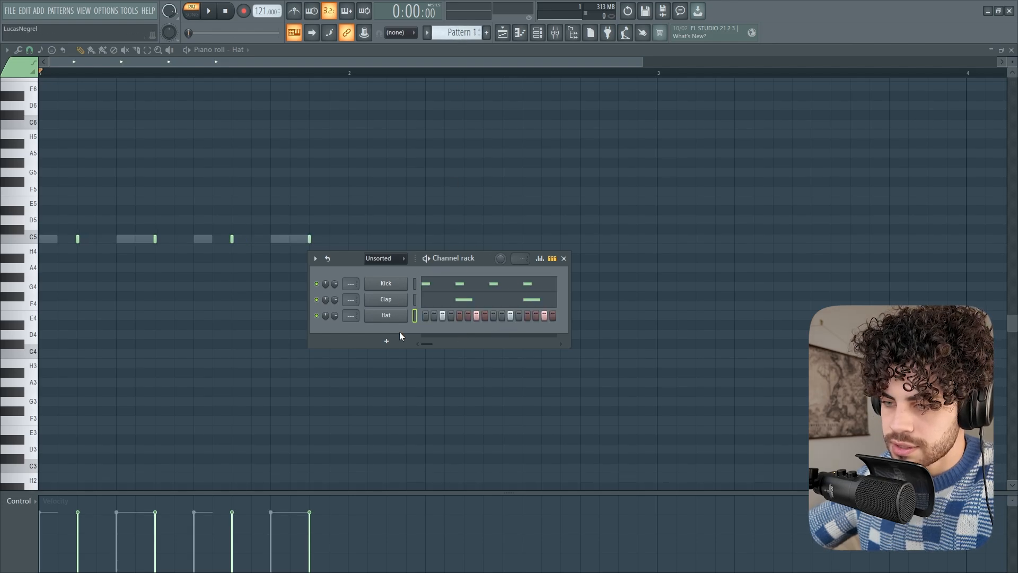
{"action": "left_click", "coordinate": [439, 286]}
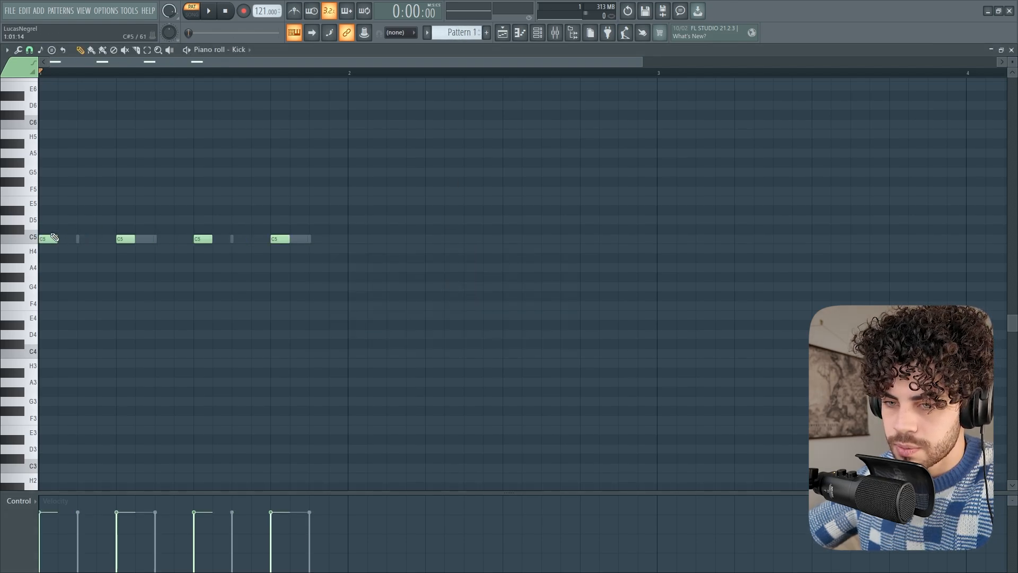
{"action": "double_click", "coordinate": [144, 238]}
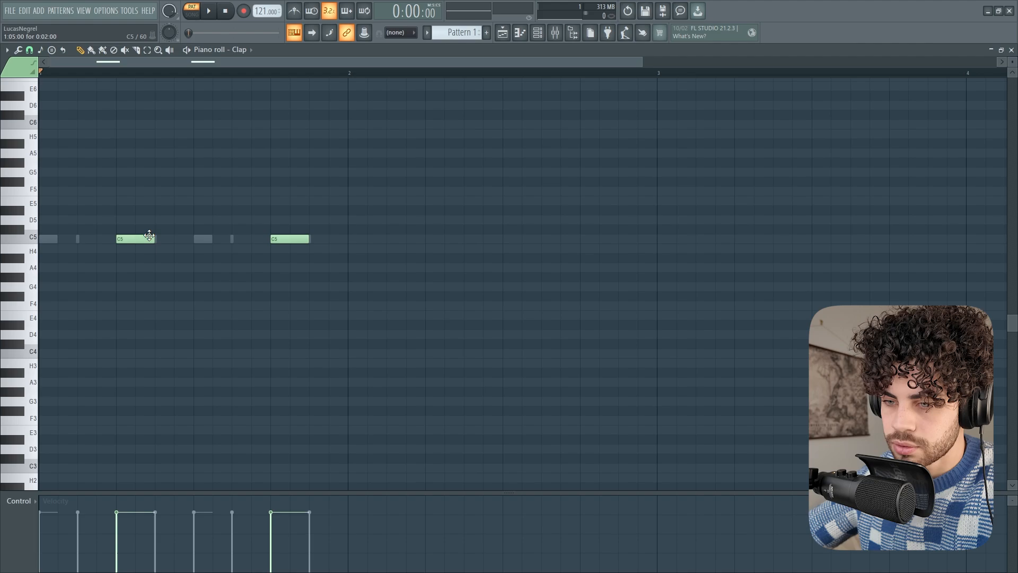
Close the piano roll and play back Pattern 1 from the channel rack
{"action": "left_click", "coordinate": [508, 32]}
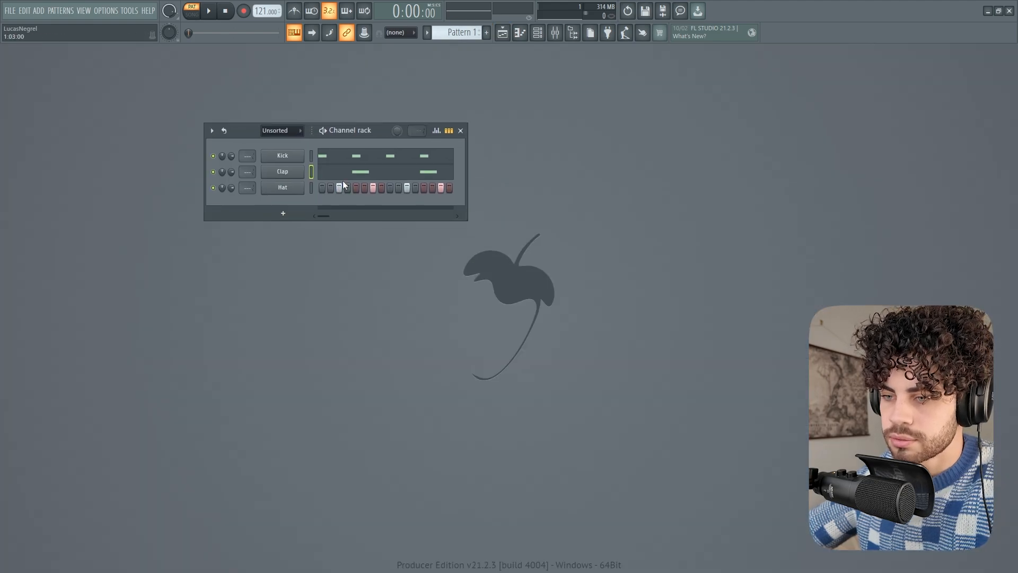
{"action": "key", "text": "space"}
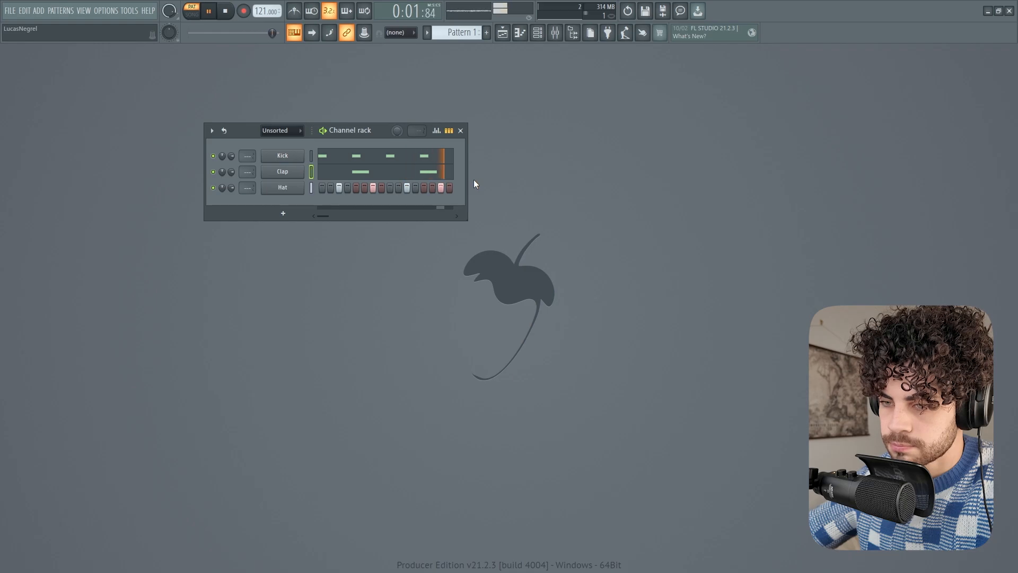
{"action": "key", "text": "space"}
Fill Track 3 with four Pattern 1 clips from bar 5 up to bar 9 and play the arrangement from the Intro marker
{"action": "left_click", "coordinate": [503, 33]}
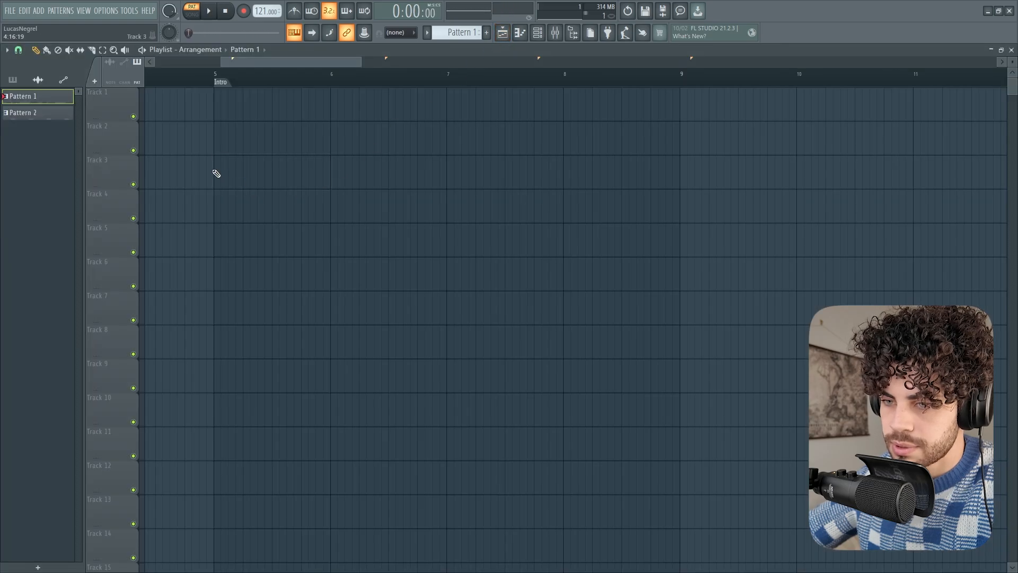
{"action": "mouse_move", "coordinate": [339, 174]}
{"action": "left_mouse_down"}
{"action": "mouse_move", "coordinate": [631, 191]}
{"action": "mouse_move", "coordinate": [657, 183]}
{"action": "left_mouse_up"}
{"action": "left_click", "coordinate": [216, 72]}
{"action": "key", "text": "space"}
{"action": "scroll", "coordinate": [217, 73], "scroll_direction": "down", "scroll_amount": 1}
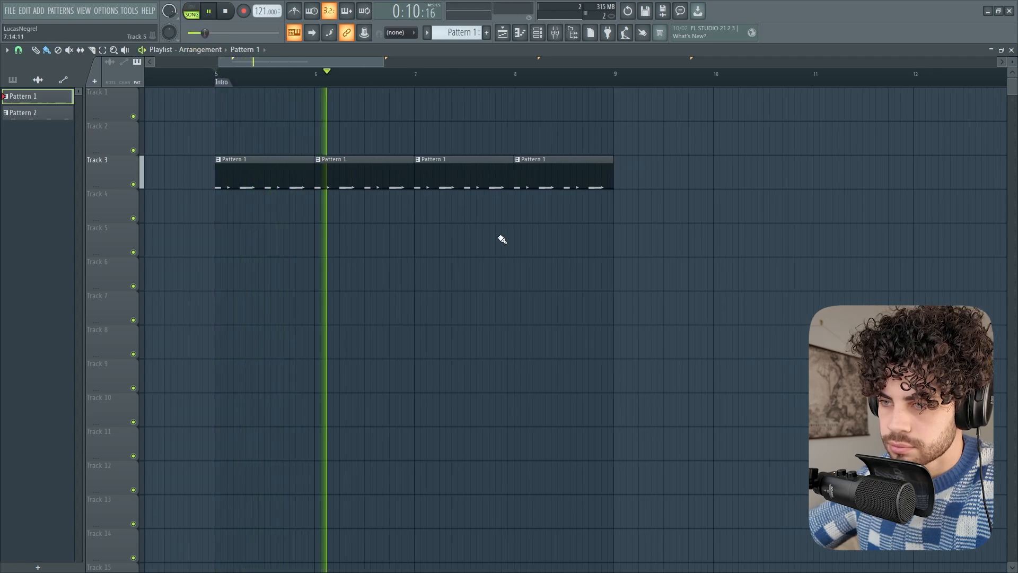
{"action": "key", "text": "space"}
Place the channel rack below the Track 3 clips and play the arrangement twice to hear the drum channels
{"action": "key", "text": "F6"}
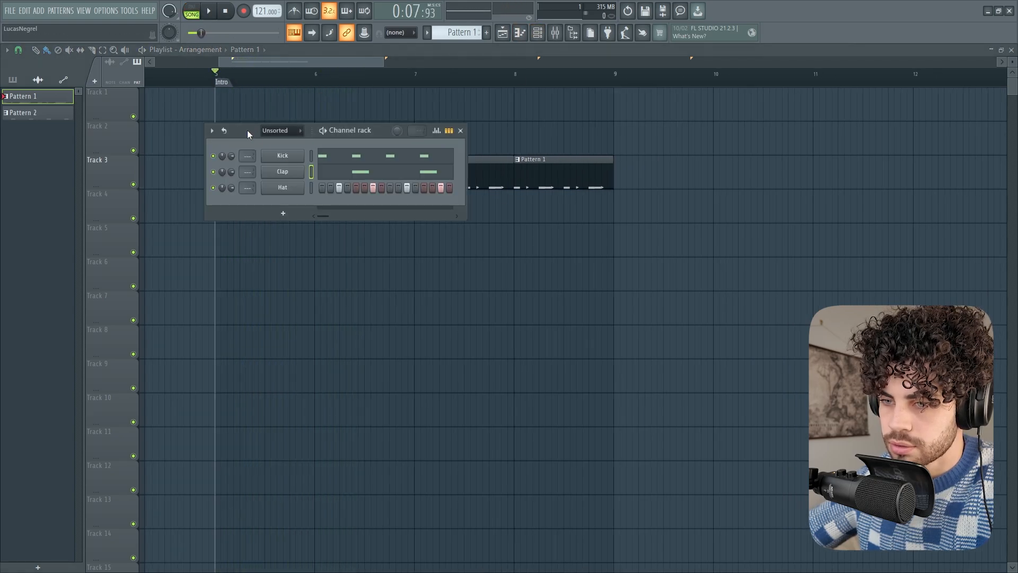
{"action": "left_click_drag", "start_coordinate": [248, 129], "coordinate": [346, 272]}
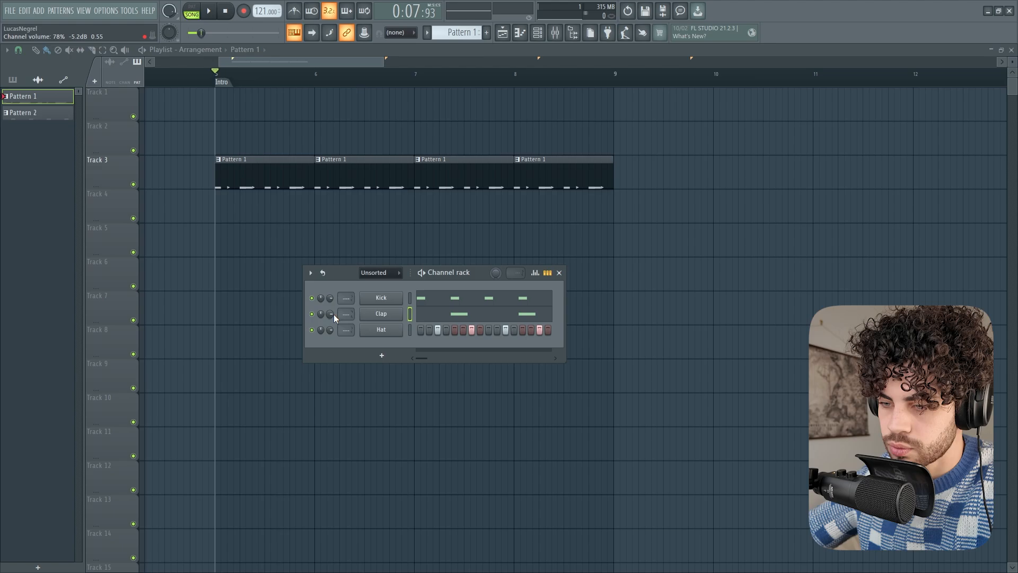
{"action": "key", "text": "space"}
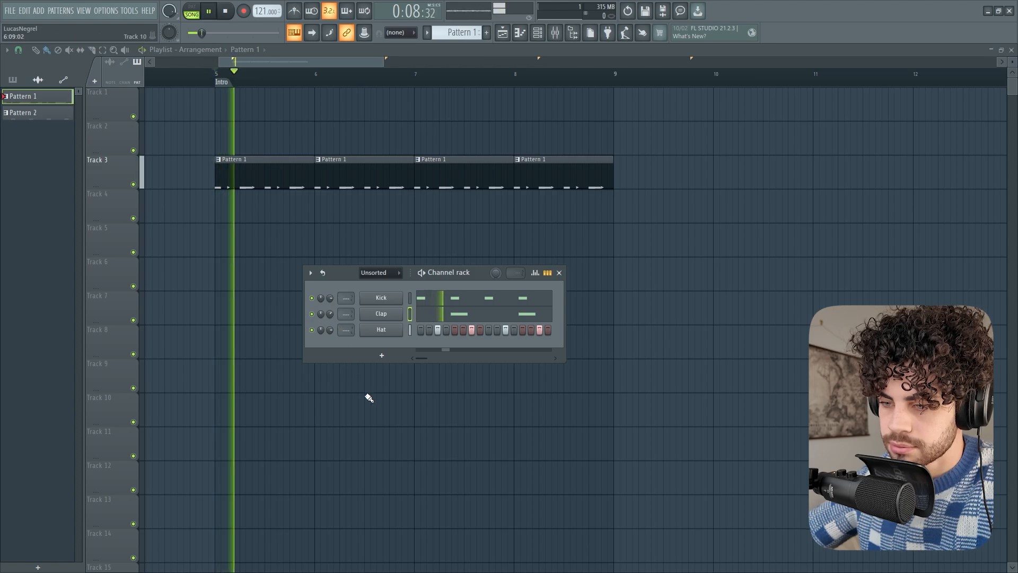
{"action": "key", "text": "space"}
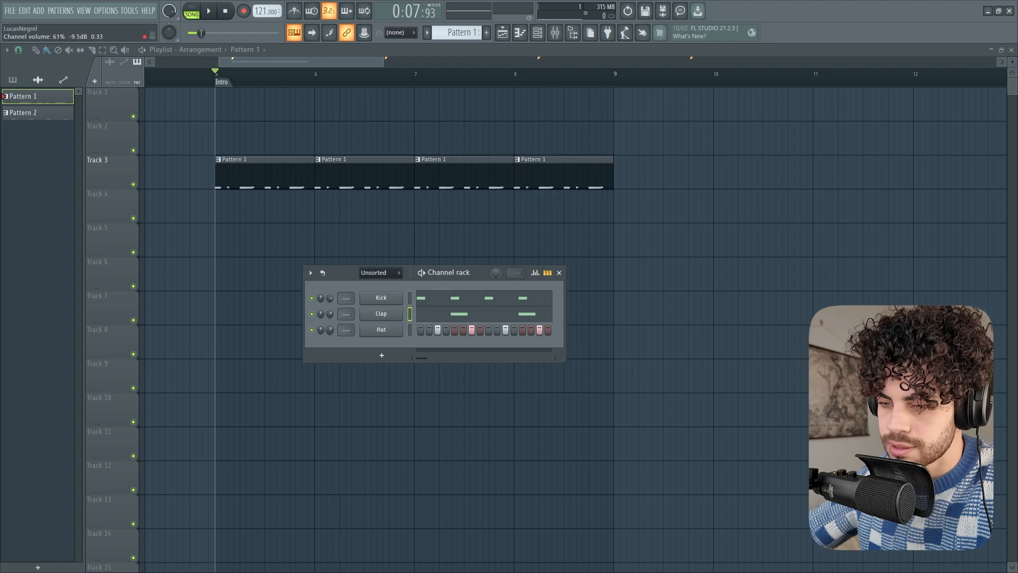
{"action": "key", "text": "space"}
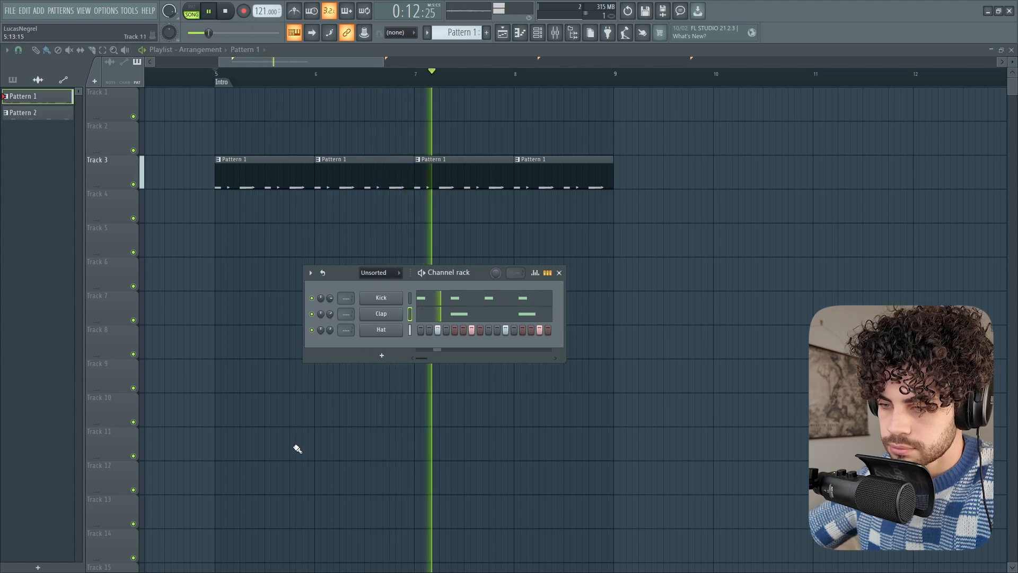
{"action": "key", "text": "space"}
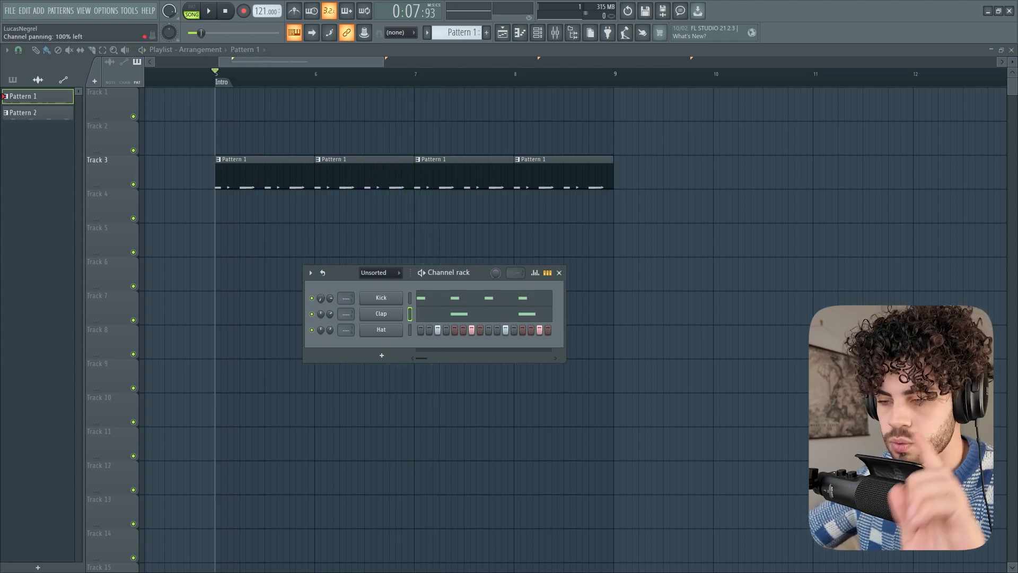
Pan the Kick channel 100% right and reset its panning to the default
{"action": "left_click_drag", "start_coordinate": [320, 298], "coordinate": [320, 228]}
{"action": "right_click", "coordinate": [320, 297]}
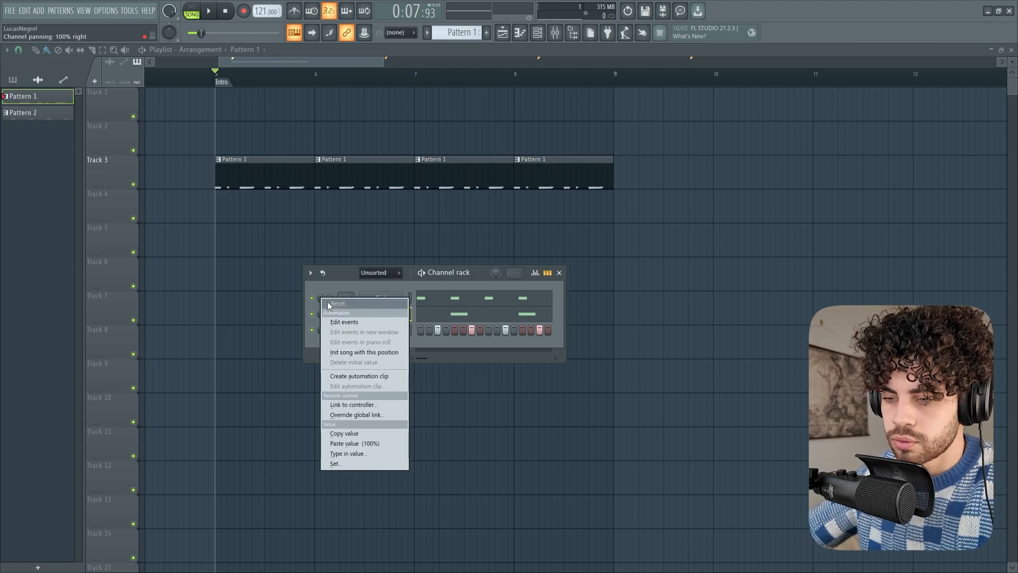
{"action": "left_click", "coordinate": [327, 302]}
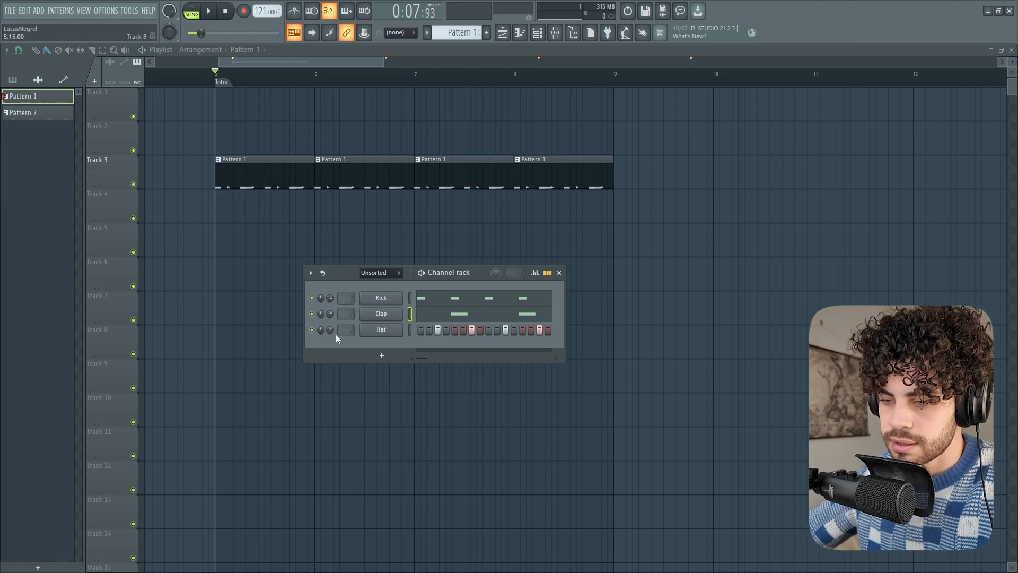
Switch playback to pattern mode, toggle the Clap channel's mute and play back Pattern 1
{"action": "key", "text": "l"}
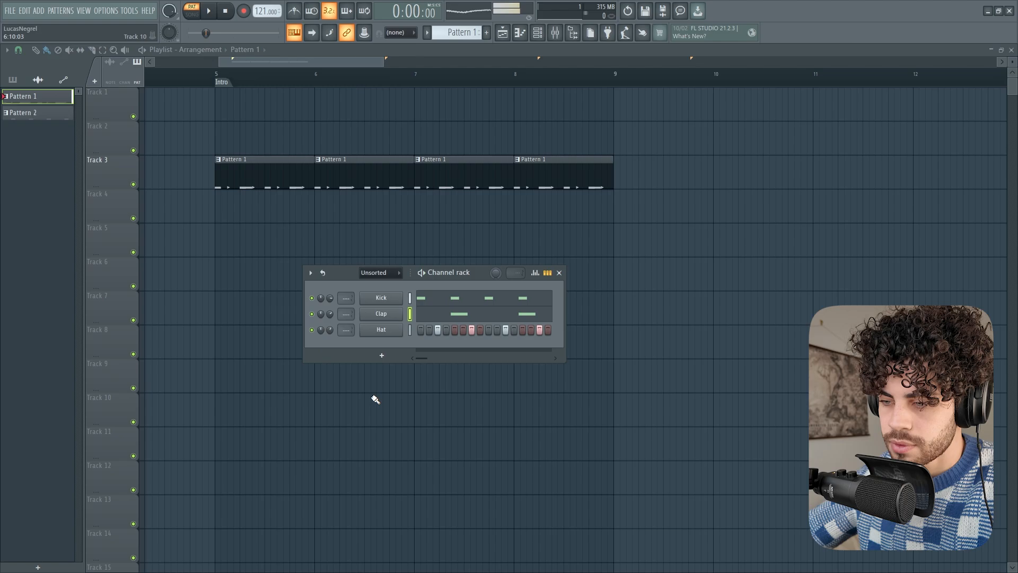
{"action": "left_click", "coordinate": [311, 313]}
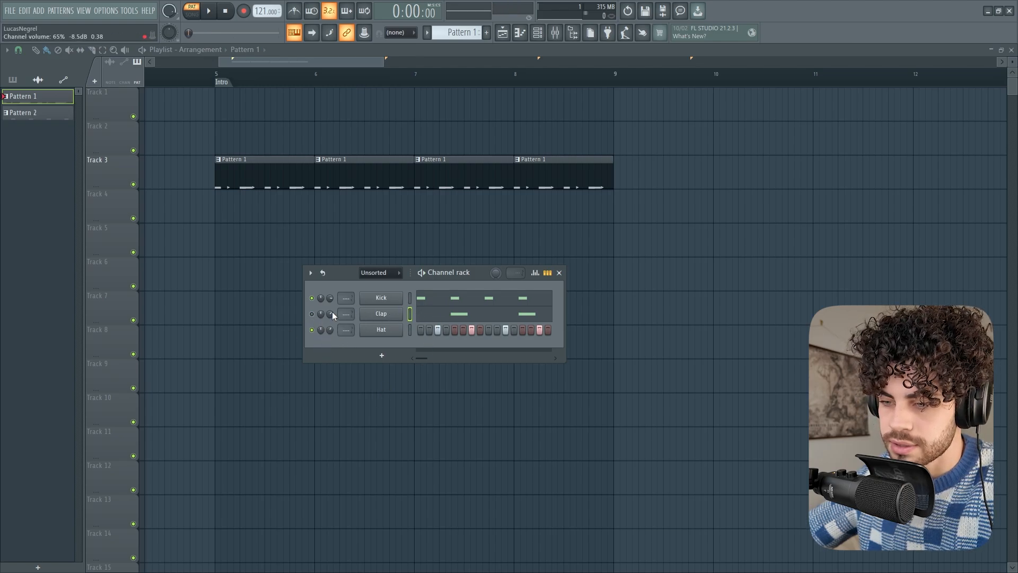
{"action": "key", "text": "space"}
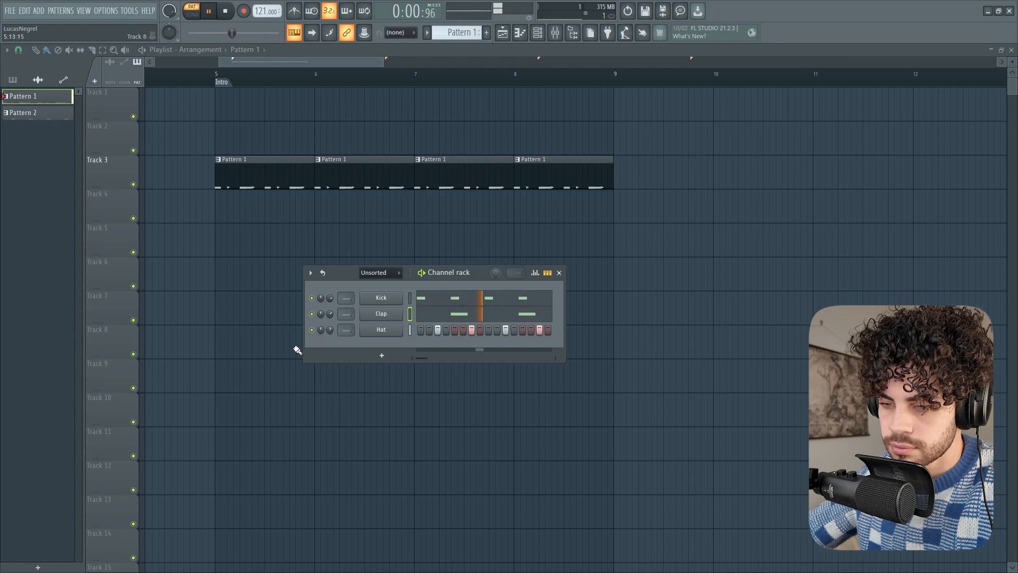
{"action": "key", "text": "space"}
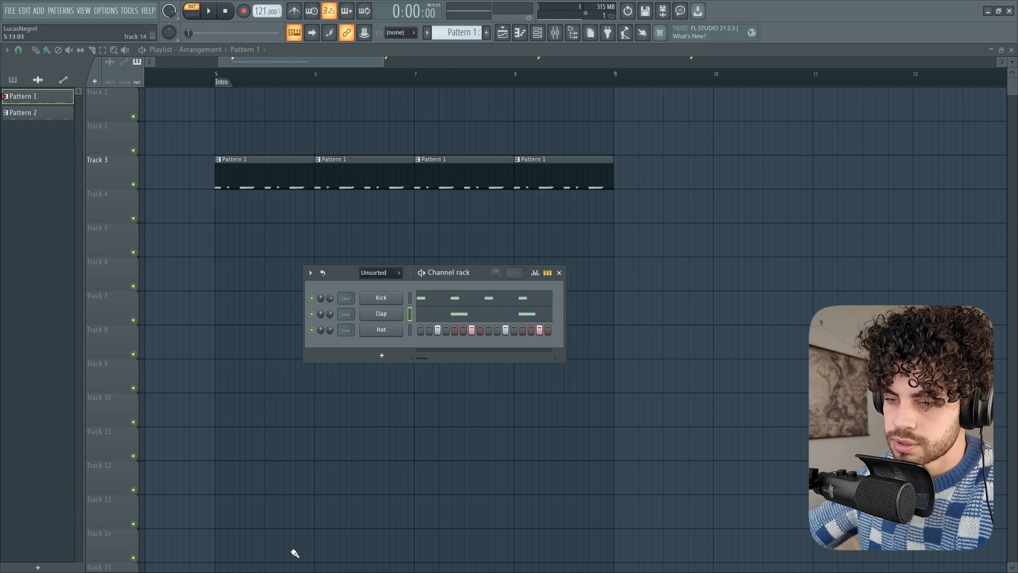
Move the channel rack closer to the Track 3 clips and look through its channel options
{"action": "left_click_drag", "start_coordinate": [311, 273], "coordinate": [291, 260]}
{"action": "left_click", "coordinate": [321, 258]}
{"action": "left_click", "coordinate": [291, 259]}
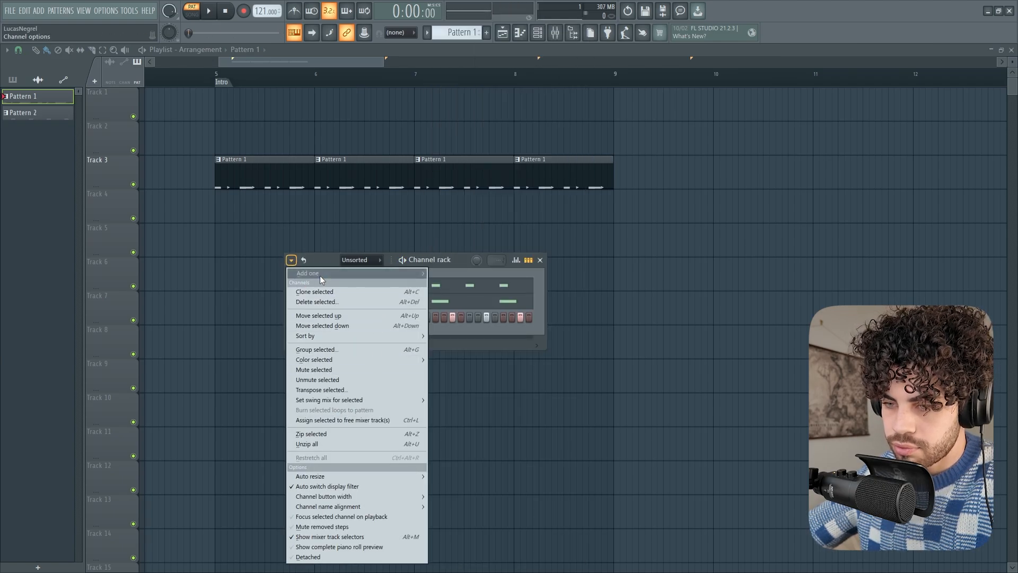
{"action": "mouse_move", "coordinate": [320, 275]}
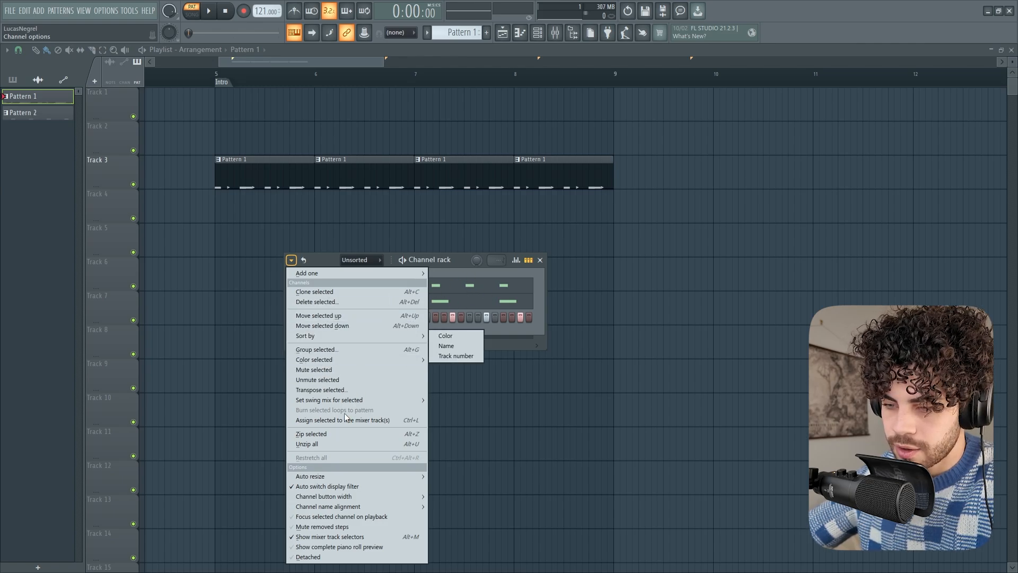
{"action": "mouse_move", "coordinate": [348, 475]}
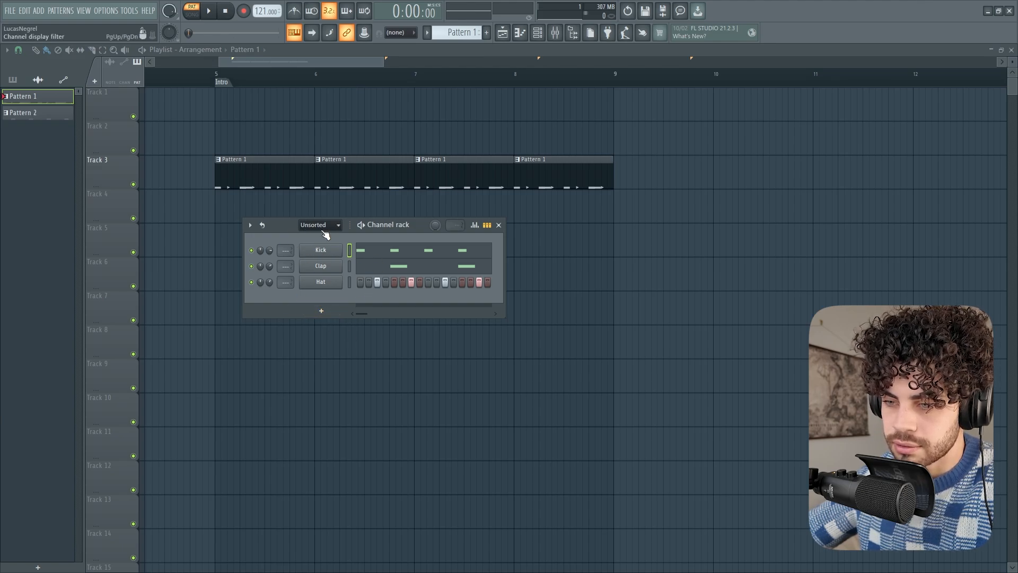
Show the Audio group in an enlarged channel rack and list the audio clips in the playlist picker
{"action": "scroll", "coordinate": [314, 230], "scroll_direction": "down", "scroll_amount": 1}
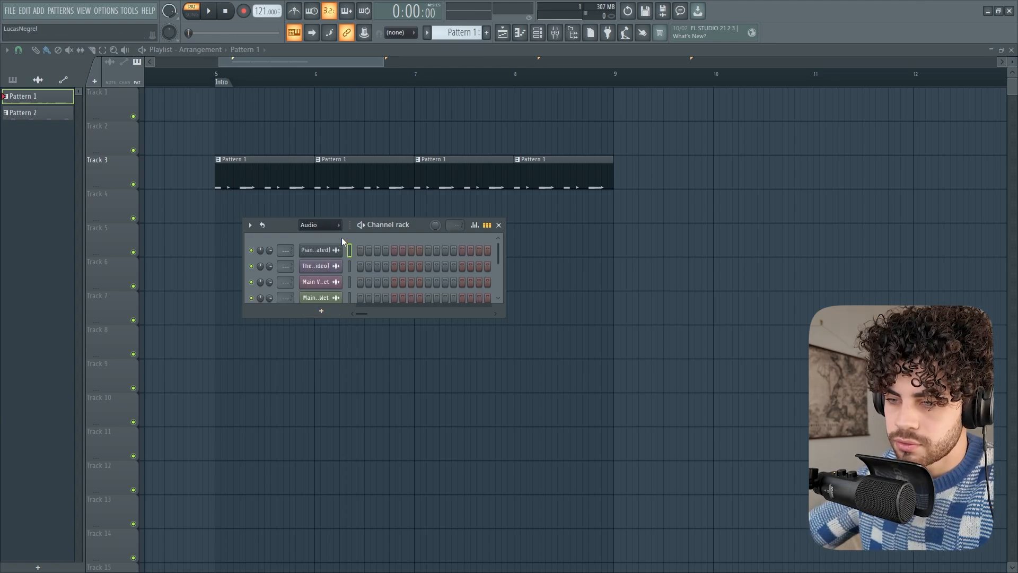
{"action": "left_click_drag", "start_coordinate": [292, 322], "coordinate": [320, 341]}
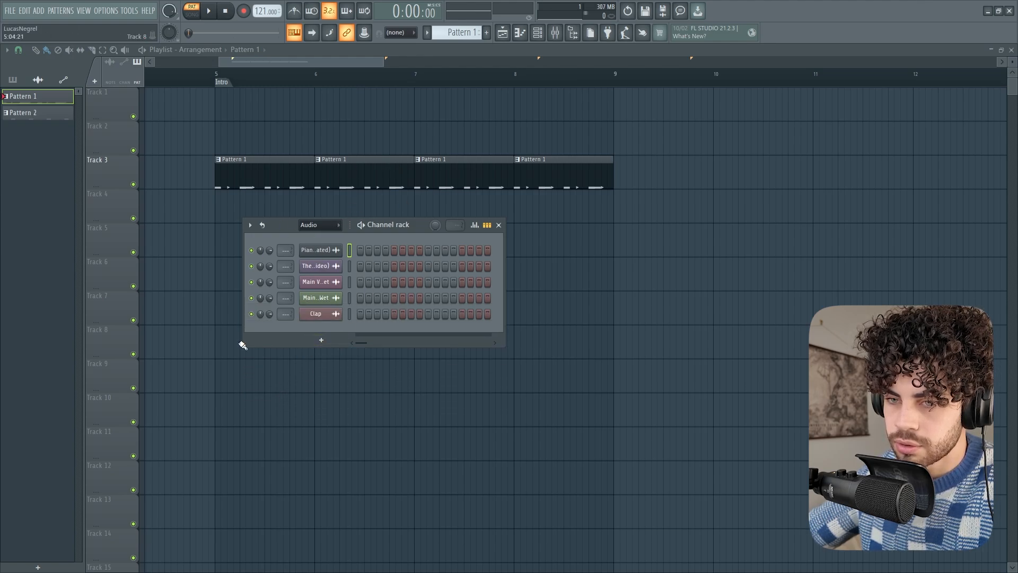
{"action": "left_click", "coordinate": [38, 80]}
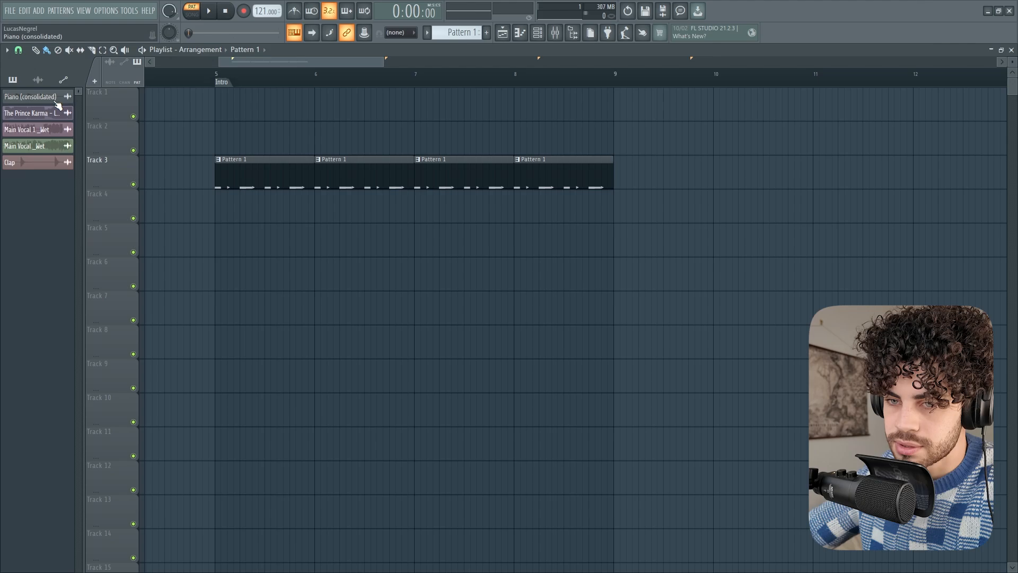
Return the channel rack to the Unsorted group, shrink it to its three channels and open the filter group options
{"action": "key", "text": "F6"}
{"action": "scroll", "coordinate": [320, 225], "scroll_direction": "up", "scroll_amount": 1}
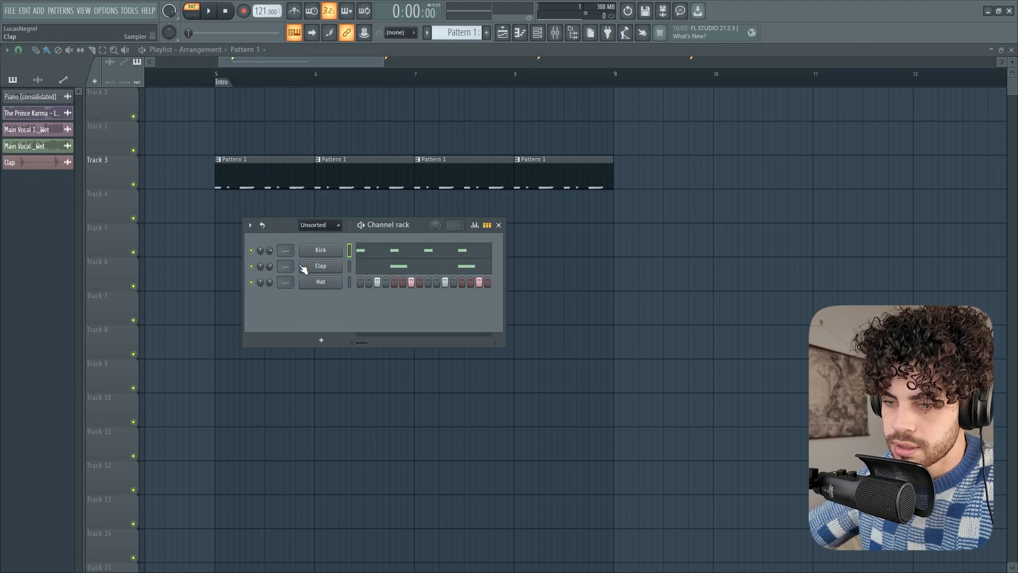
{"action": "left_click_drag", "start_coordinate": [290, 351], "coordinate": [290, 315]}
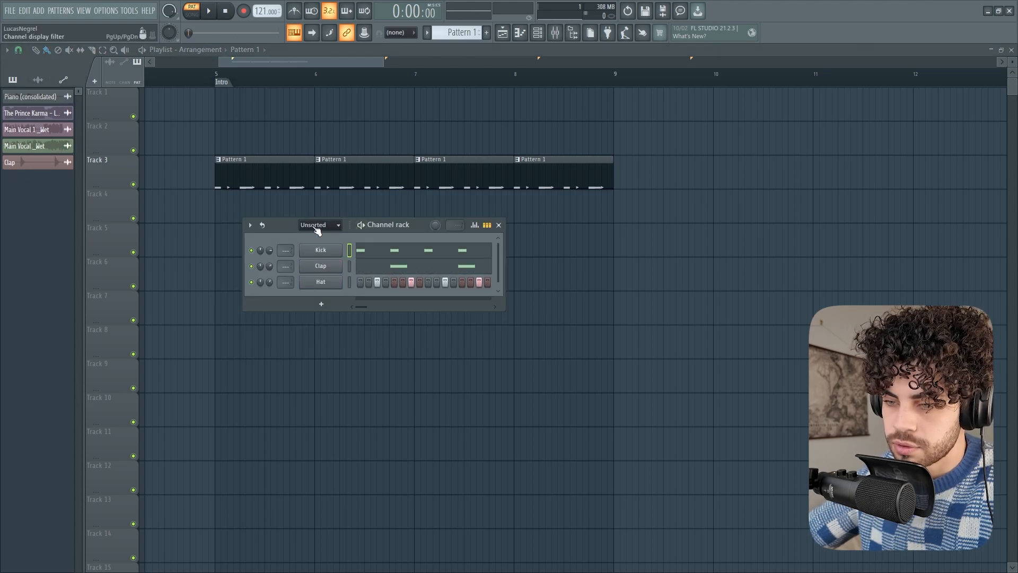
{"action": "right_click", "coordinate": [316, 227]}
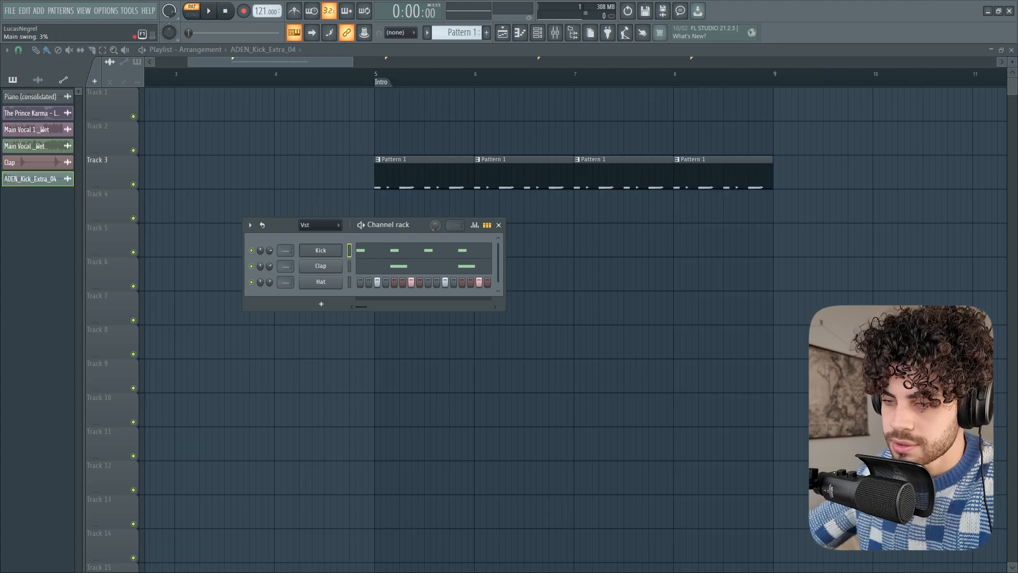
Shorten Pattern 1 to 8 steps and restore its automatic length
{"action": "left_click_drag", "start_coordinate": [435, 224], "coordinate": [457, 207]}
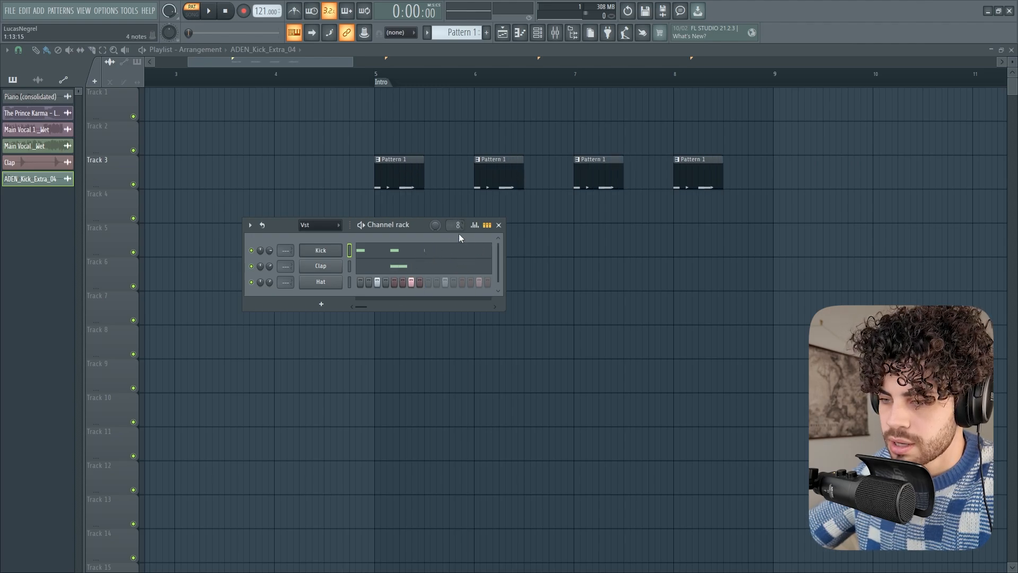
{"action": "left_click_drag", "start_coordinate": [457, 225], "coordinate": [456, 230]}
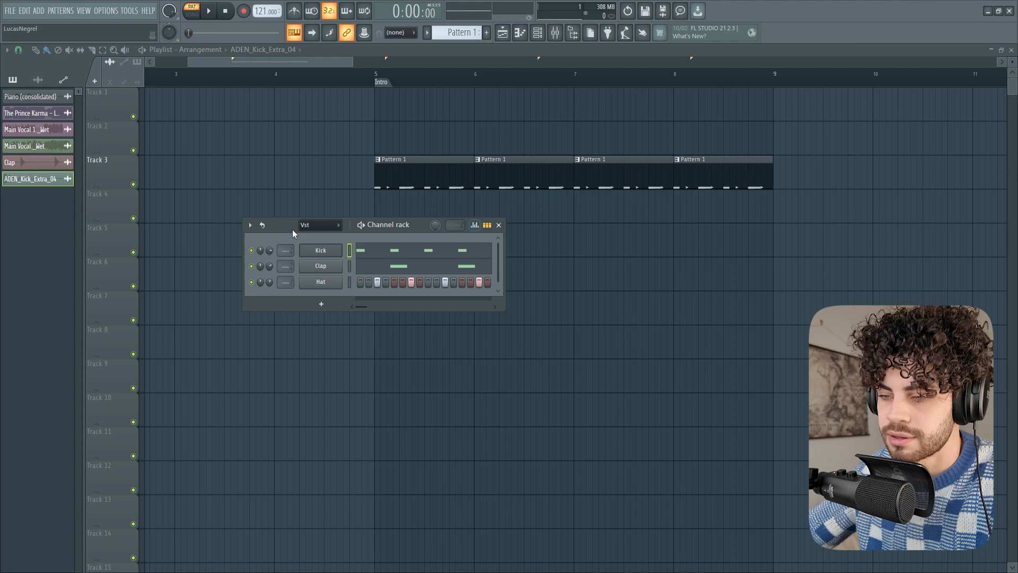
Pan the Kick's third note strongly to one side and its fourth to the opposite side in the graph editor, and play the pattern
{"action": "left_click", "coordinate": [474, 225]}
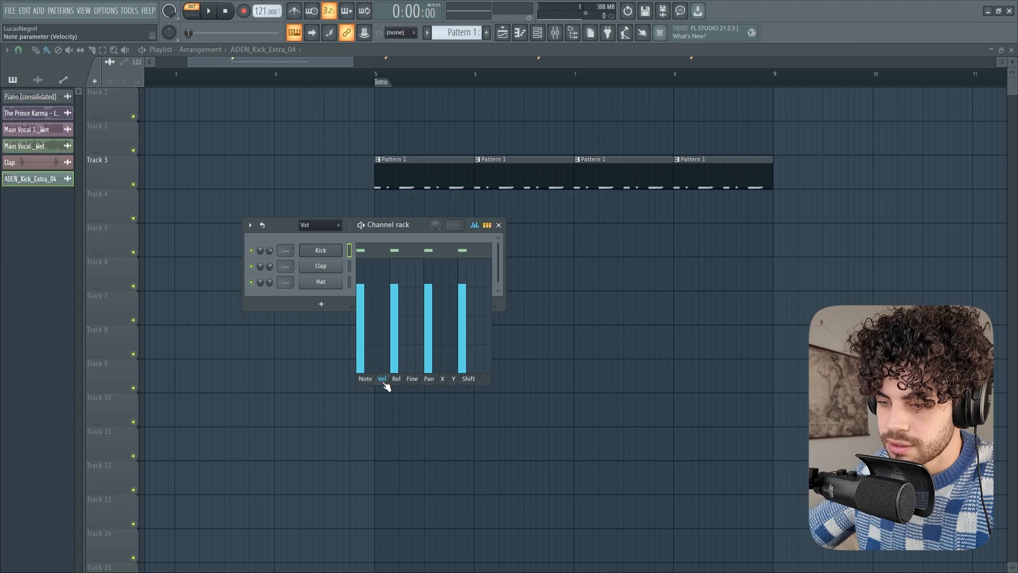
{"action": "left_click", "coordinate": [434, 379]}
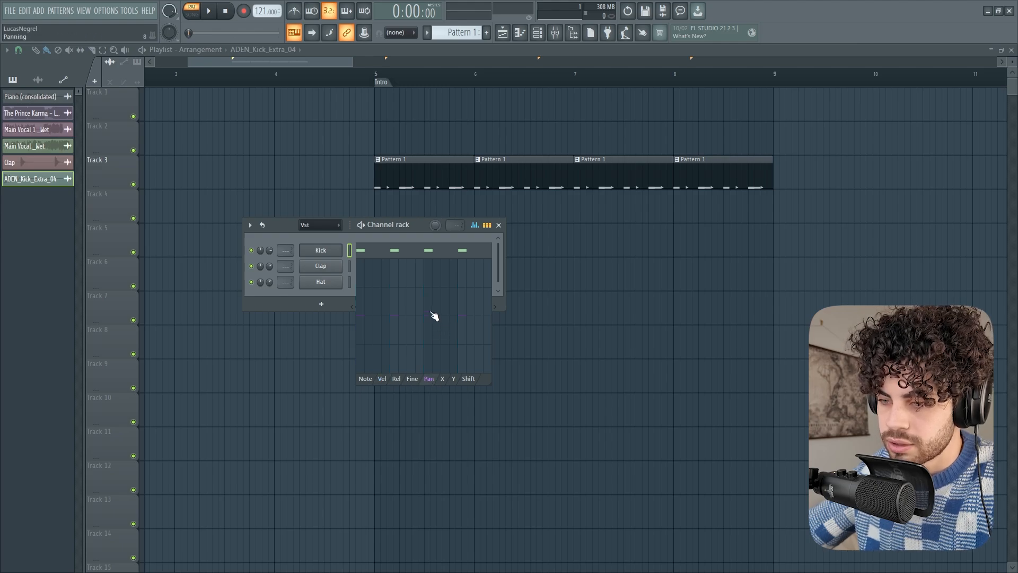
{"action": "left_click_drag", "start_coordinate": [430, 308], "coordinate": [441, 267]}
{"action": "left_click_drag", "start_coordinate": [463, 340], "coordinate": [462, 367]}
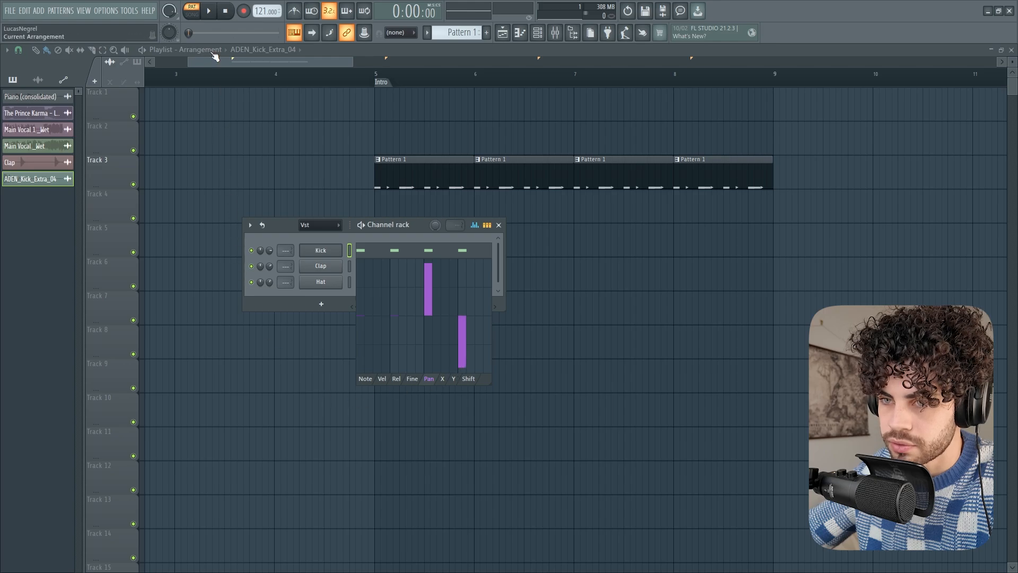
{"action": "key", "text": "space"}
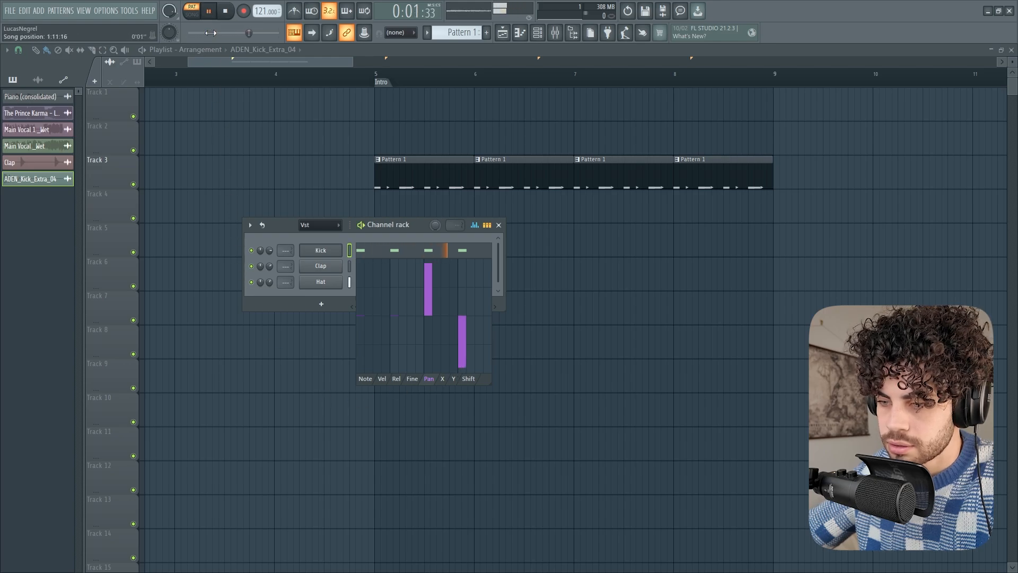
{"action": "key", "text": "space"}
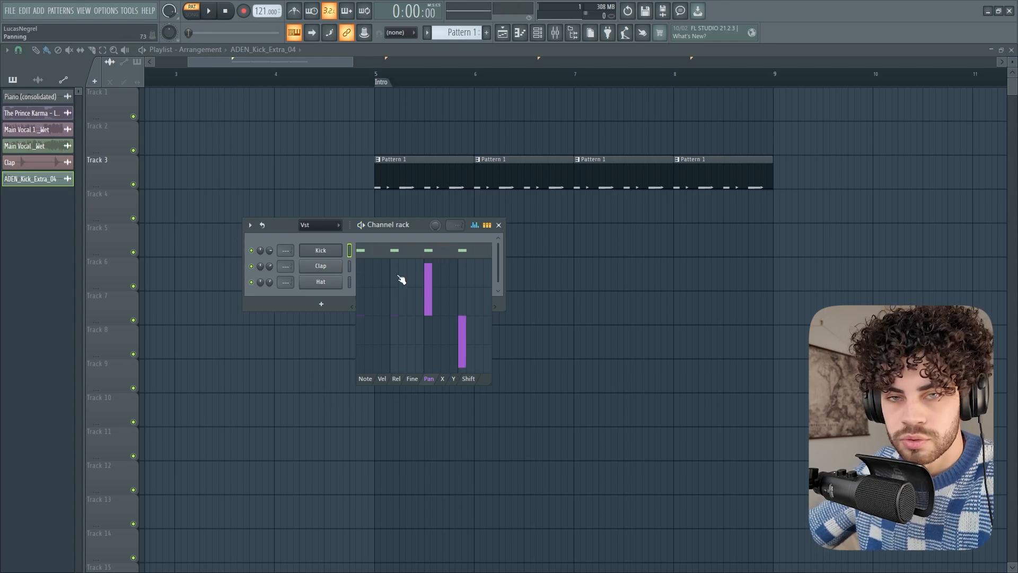
Reset the panning of the Kick's third and fourth notes to centre and close the graph editor
{"action": "mouse_move", "coordinate": [434, 300]}
{"action": "left_mouse_down"}
{"action": "mouse_move", "coordinate": [466, 345]}
{"action": "mouse_move", "coordinate": [473, 322]}
{"action": "left_mouse_up"}
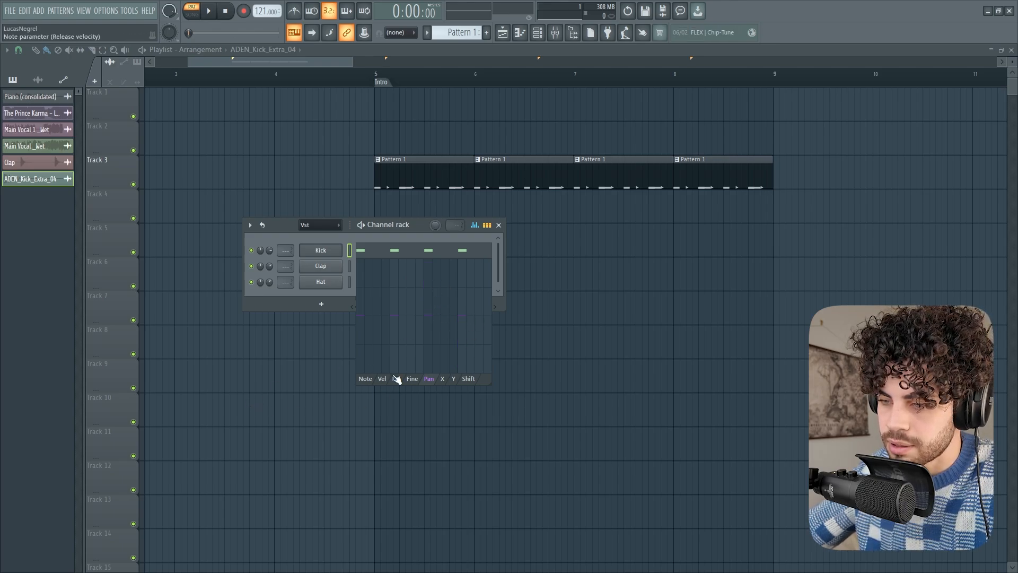
{"action": "left_click", "coordinate": [480, 230]}
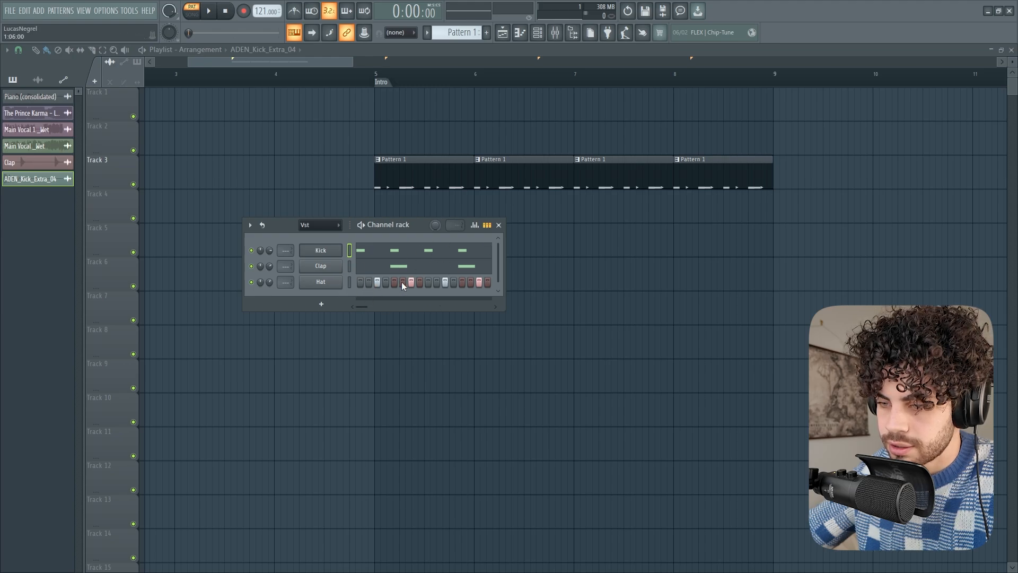
Switch the channel rack between steps and note previews, and open the Hat notes in the piano roll
{"action": "left_click", "coordinate": [487, 224]}
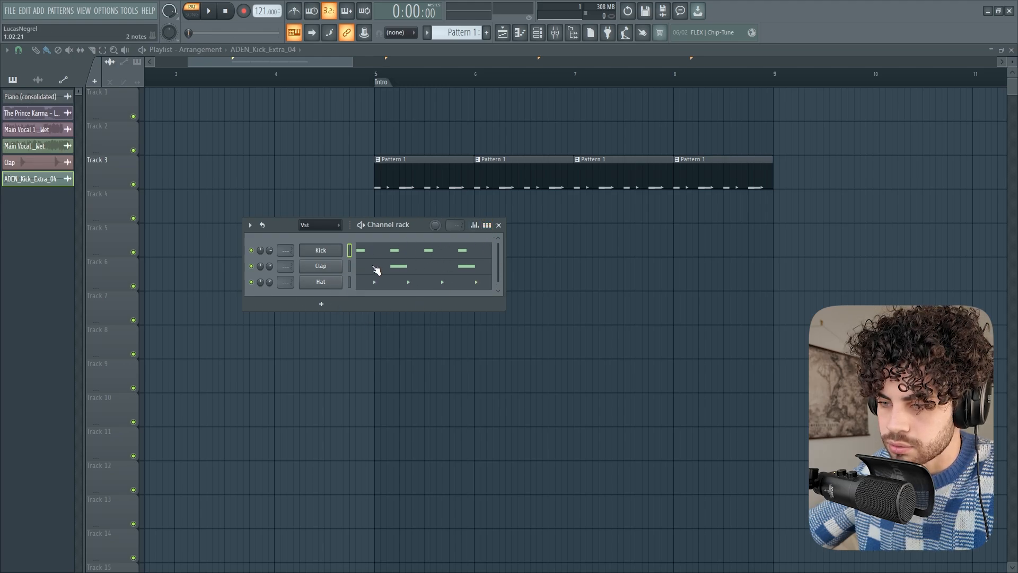
{"action": "left_click", "coordinate": [487, 225]}
{"action": "left_click", "coordinate": [487, 224]}
{"action": "left_click", "coordinate": [424, 282]}
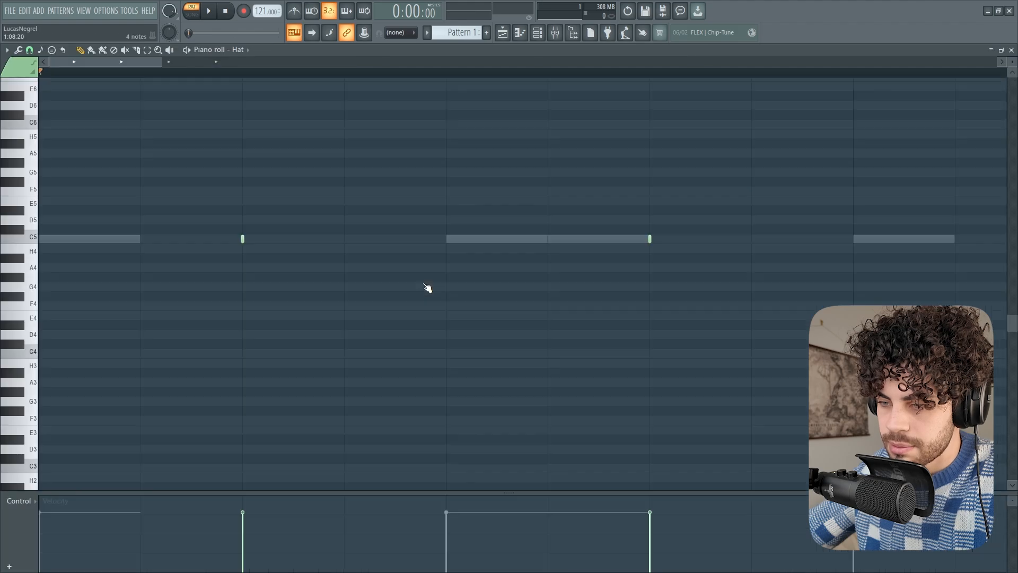
Reopen the channel rack with the Hat shown as steps and return to the playlist
{"action": "left_click", "coordinate": [537, 32]}
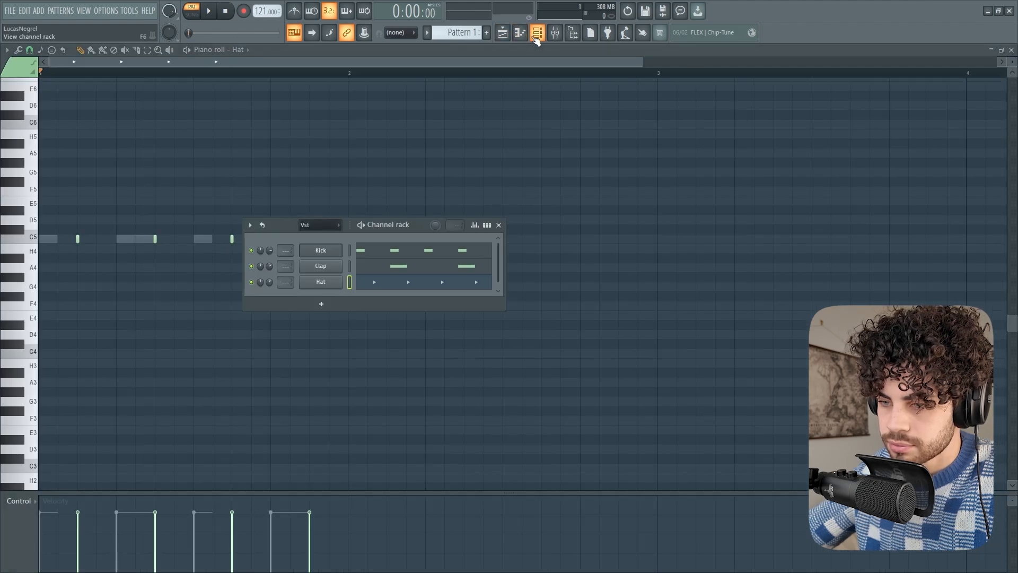
{"action": "left_click", "coordinate": [491, 225]}
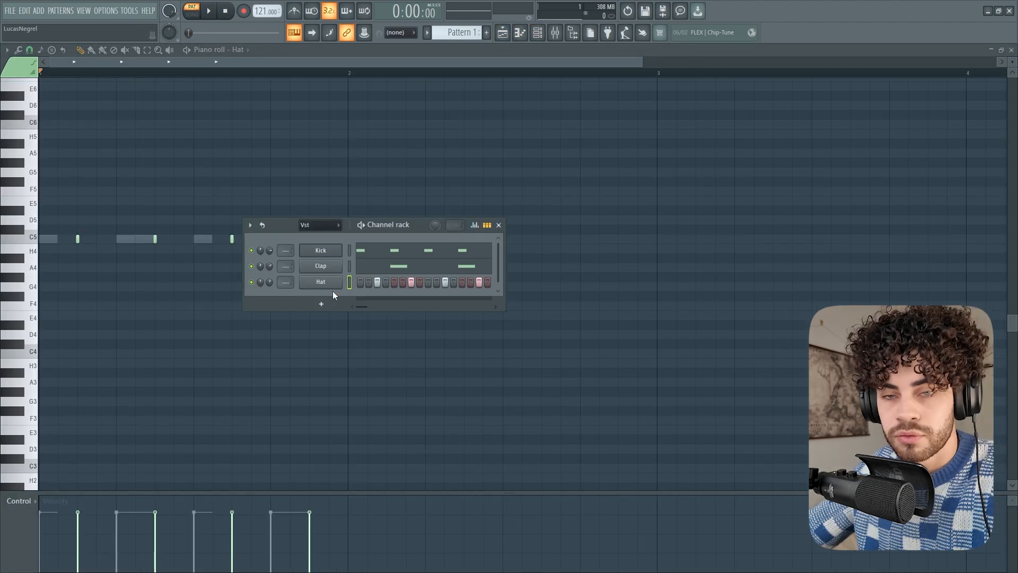
{"action": "key", "text": "F5"}
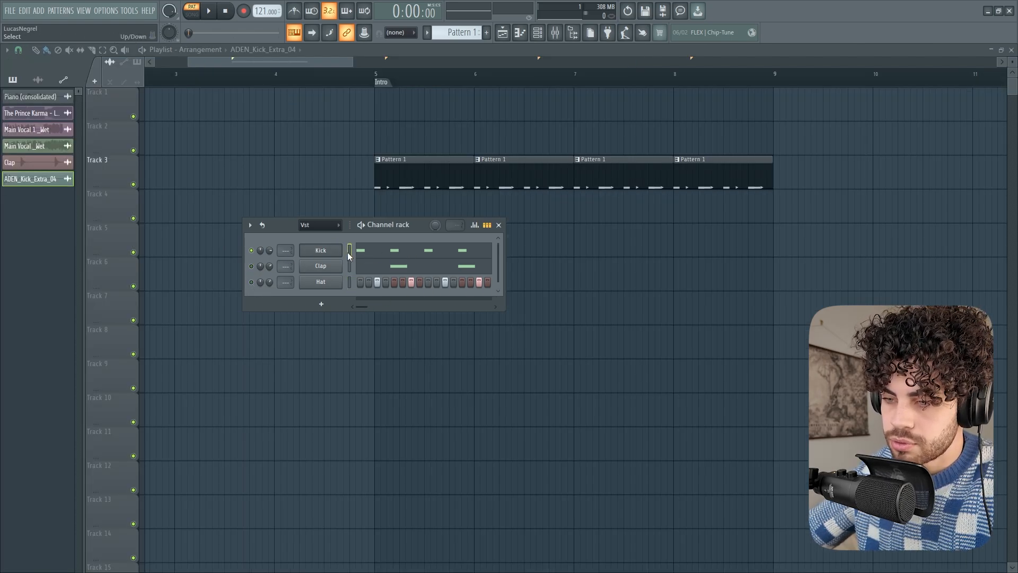
Cut the Kick notes from Pattern 1 and place Kick steps on 1, 5, 9 and 13
{"action": "key", "text": "ctrl+x"}
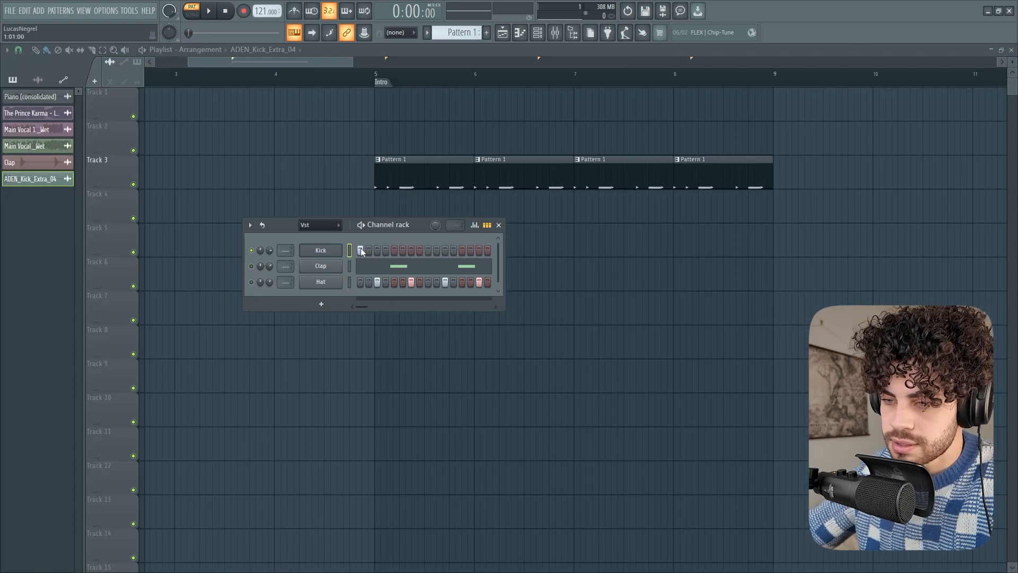
{"action": "left_click", "coordinate": [462, 249]}
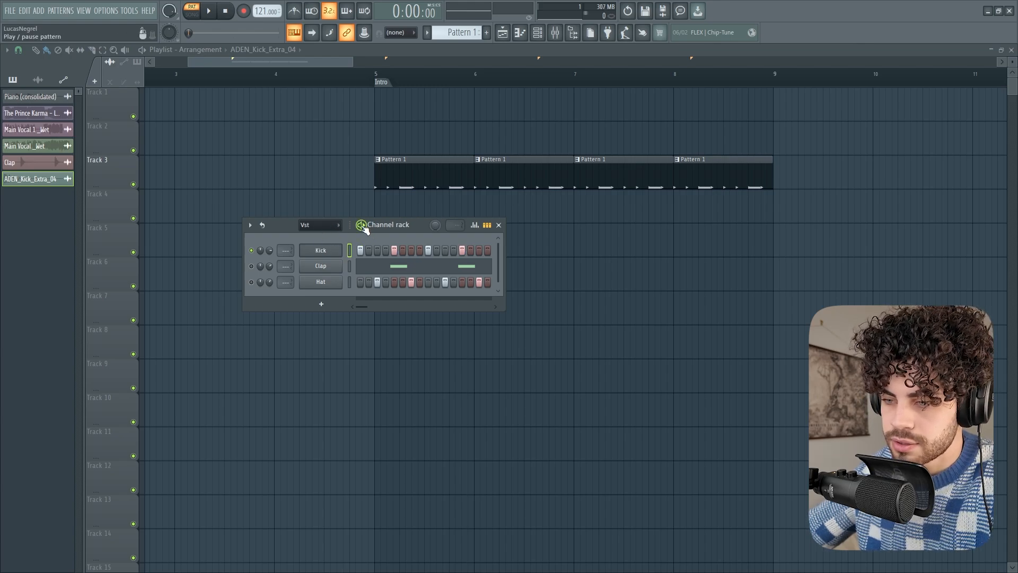
Cut the Clap and Hat notes from Pattern 1
{"action": "left_click", "coordinate": [349, 265]}
{"action": "key", "text": "ctrl+x"}
{"action": "left_click", "coordinate": [348, 281]}
{"action": "key", "text": "ctrl+x"}
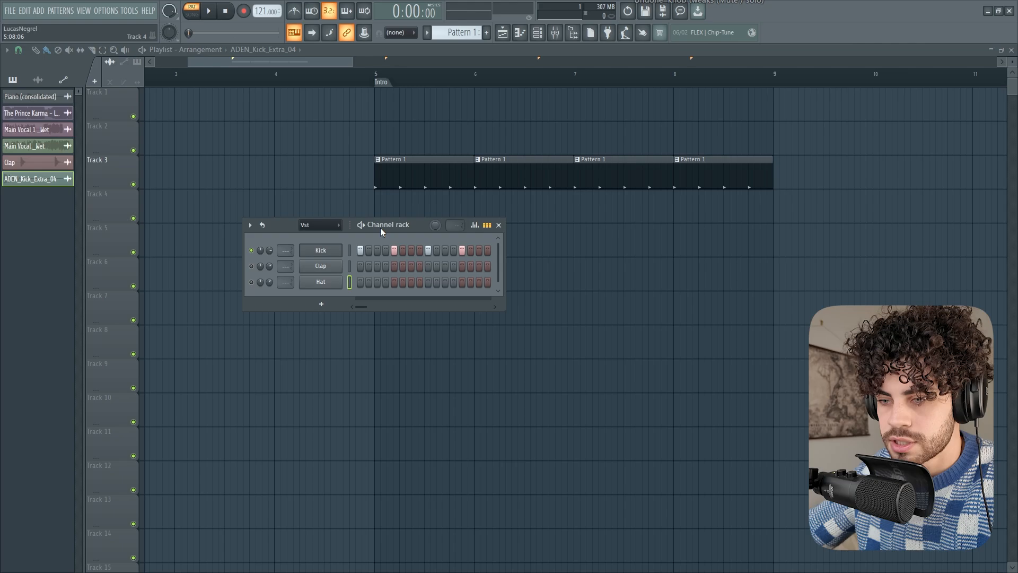
Play back the Kick-only Pattern 1 and switch the channel rack to the piano roll overview
{"action": "key", "text": "space"}
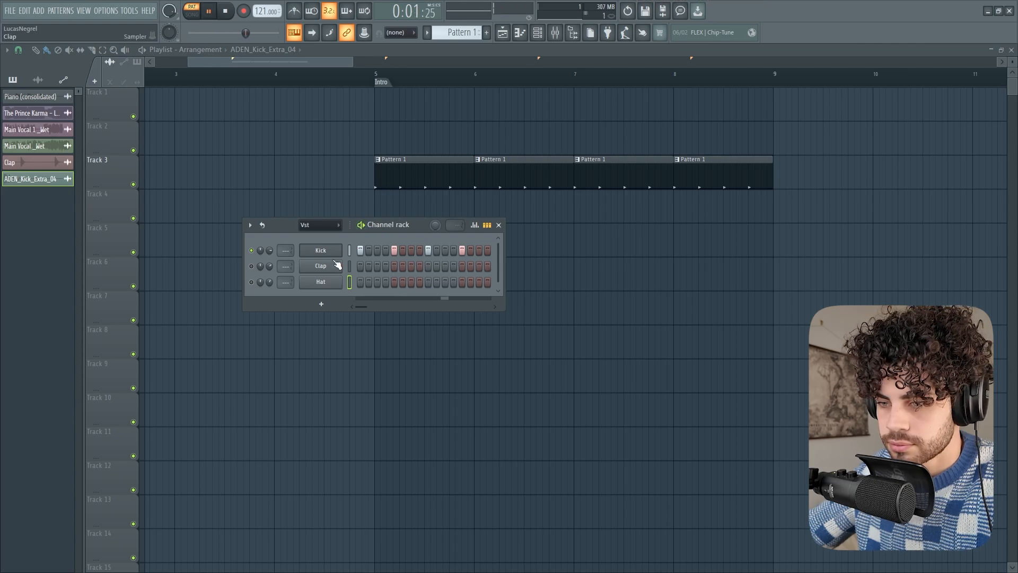
{"action": "key", "text": "space"}
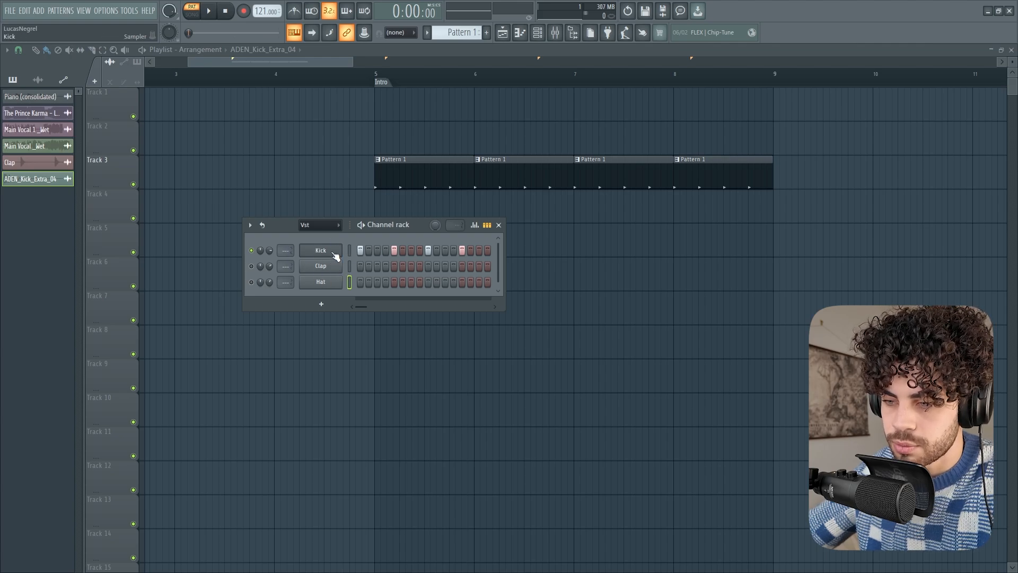
{"action": "left_click", "coordinate": [486, 225]}
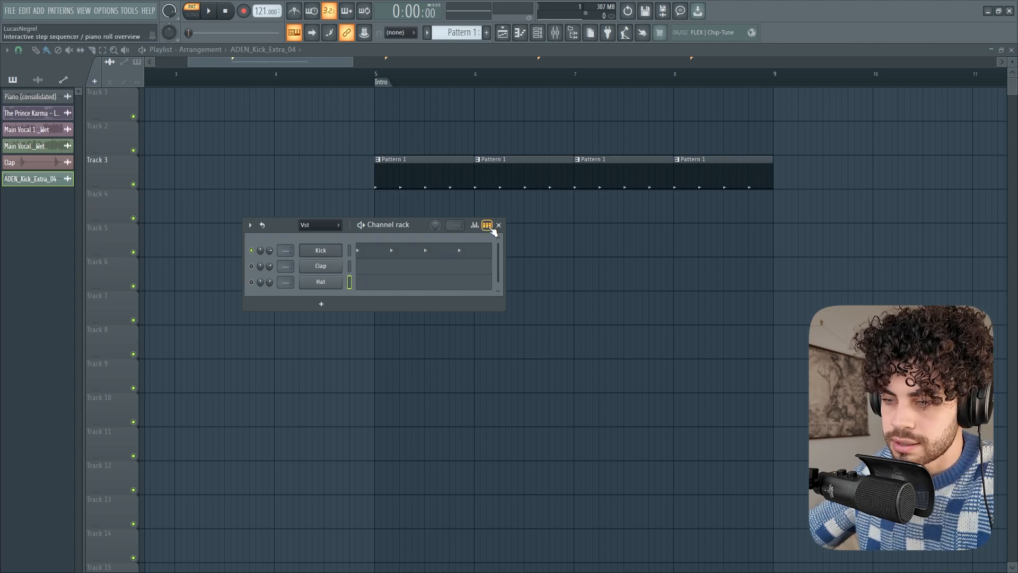
Return the channel rack to step view and lengthen all four Kick notes to one step each in the piano roll
{"action": "left_click", "coordinate": [486, 225]}
{"action": "right_click", "coordinate": [342, 247]}
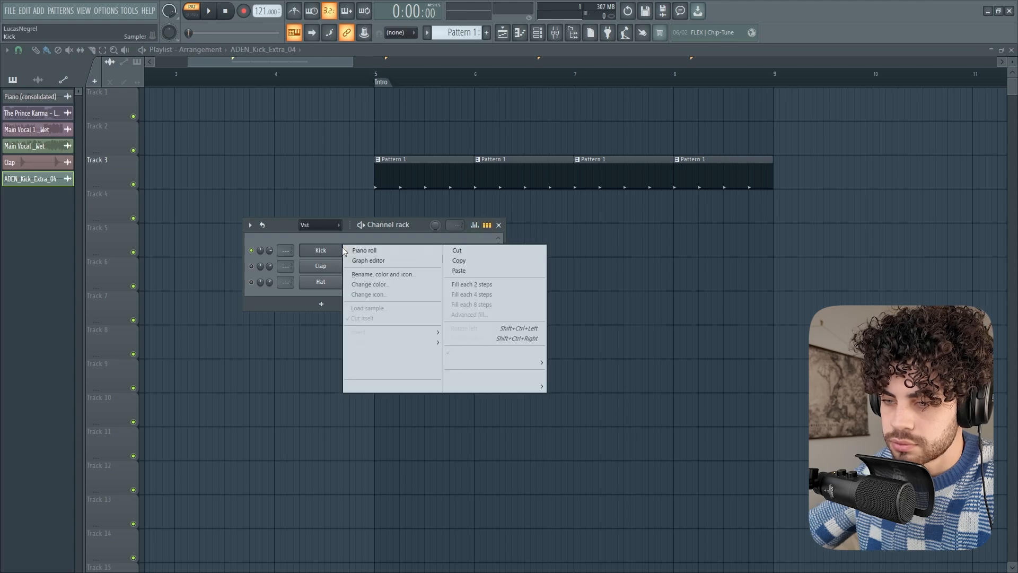
{"action": "left_click", "coordinate": [373, 255]}
{"action": "left_click_drag", "start_coordinate": [306, 279], "coordinate": [41, 225]}
{"action": "left_click_drag", "start_coordinate": [117, 239], "coordinate": [134, 240]}
Play back the lengthened Kick notes, examine them in the channel rack and return to the playlist
{"action": "key", "text": "space"}
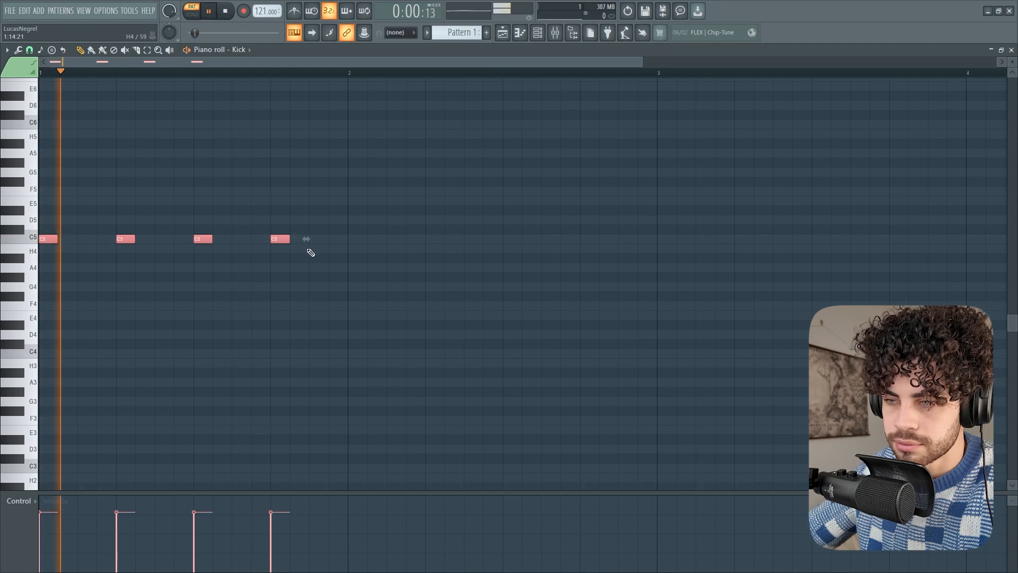
{"action": "left_click", "coordinate": [503, 33]}
{"action": "left_click", "coordinate": [525, 33]}
{"action": "left_click", "coordinate": [531, 33]}
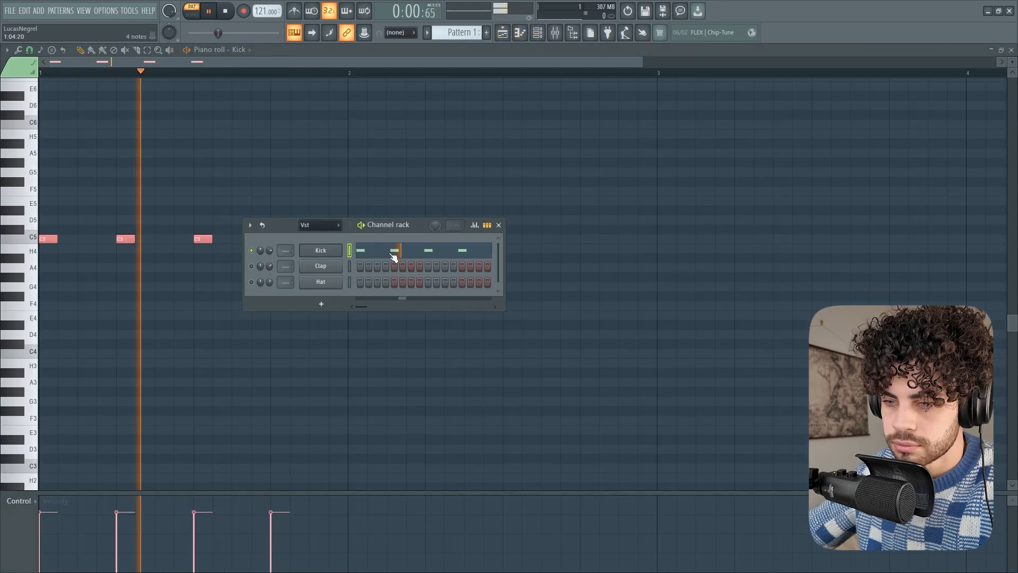
{"action": "key", "text": "space"}
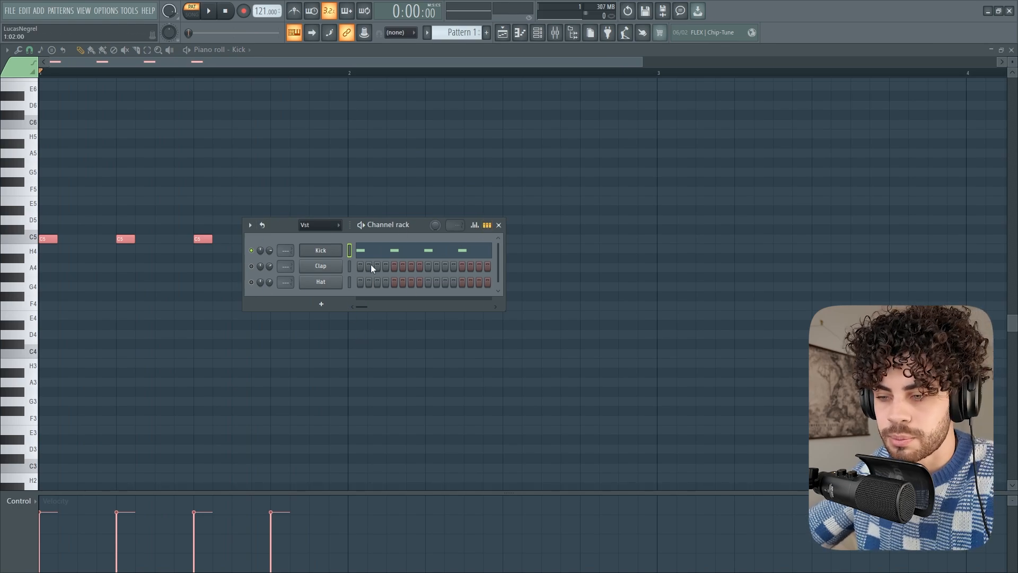
{"action": "key", "text": "F6"}
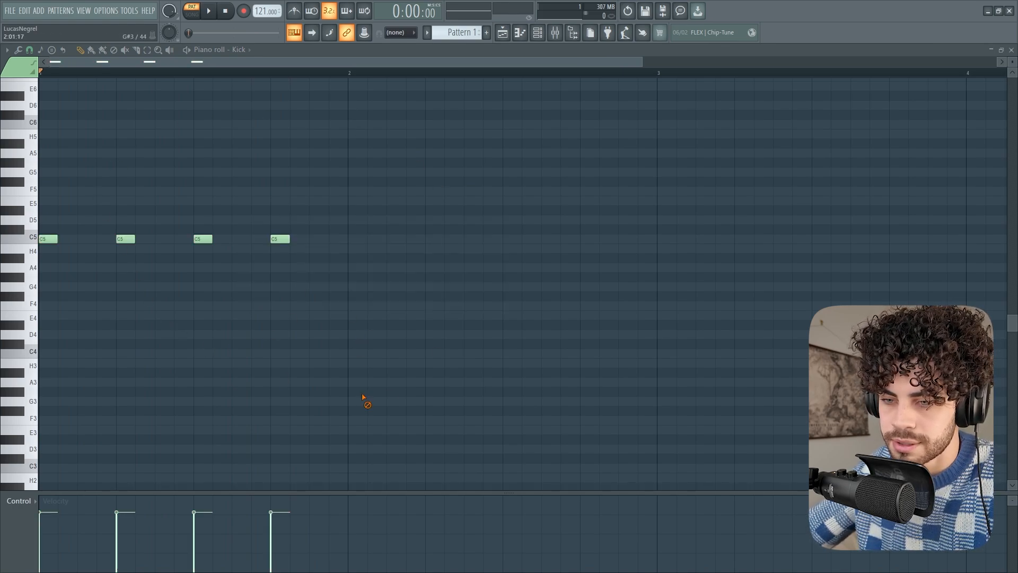
{"action": "key", "text": "space"}
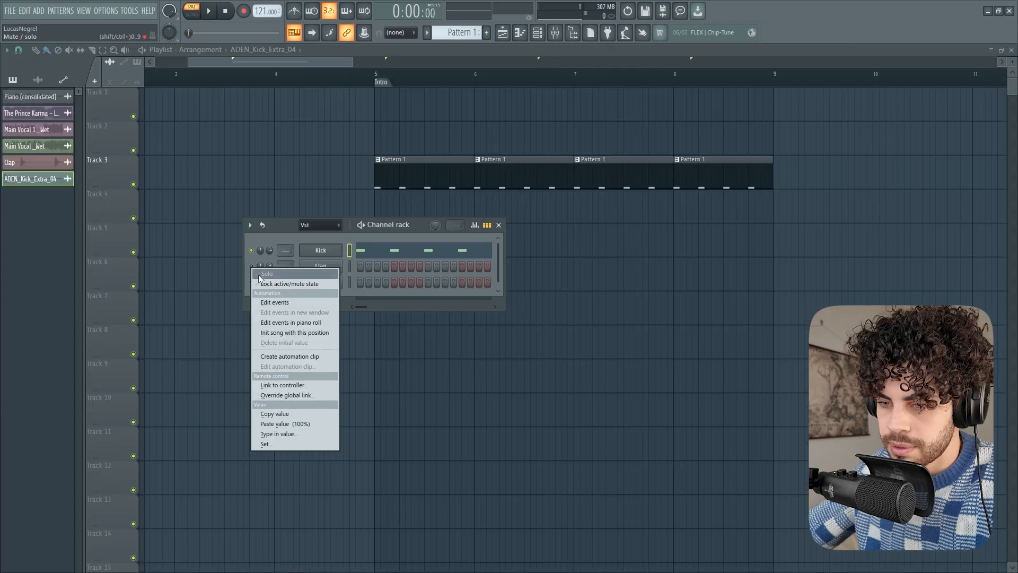
Place Clap steps on 5 and 13 and play them back with the Kick channel active
{"action": "left_click", "coordinate": [259, 275]}
{"action": "left_click", "coordinate": [394, 265]}
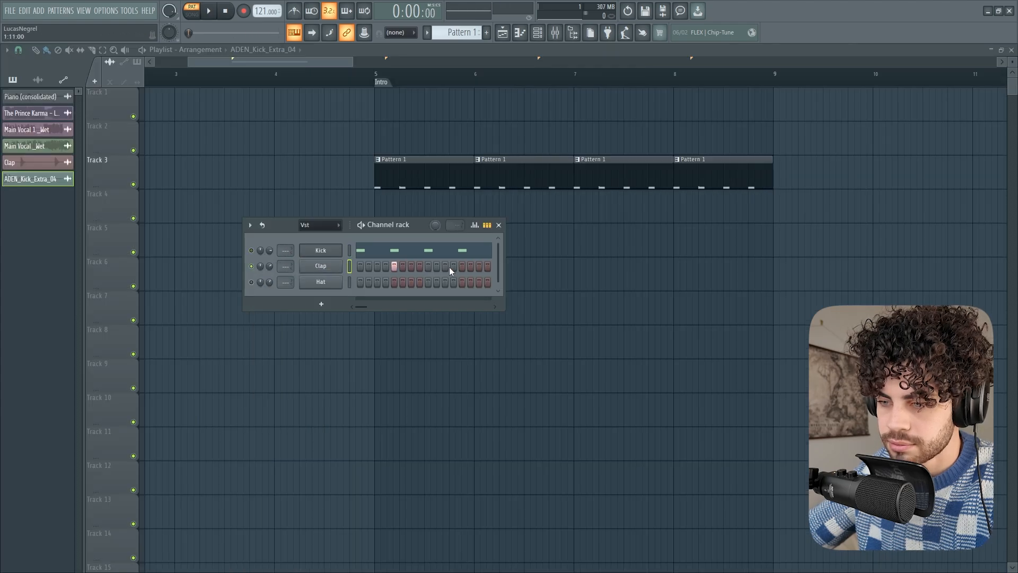
{"action": "left_click", "coordinate": [462, 265]}
{"action": "key", "text": "space"}
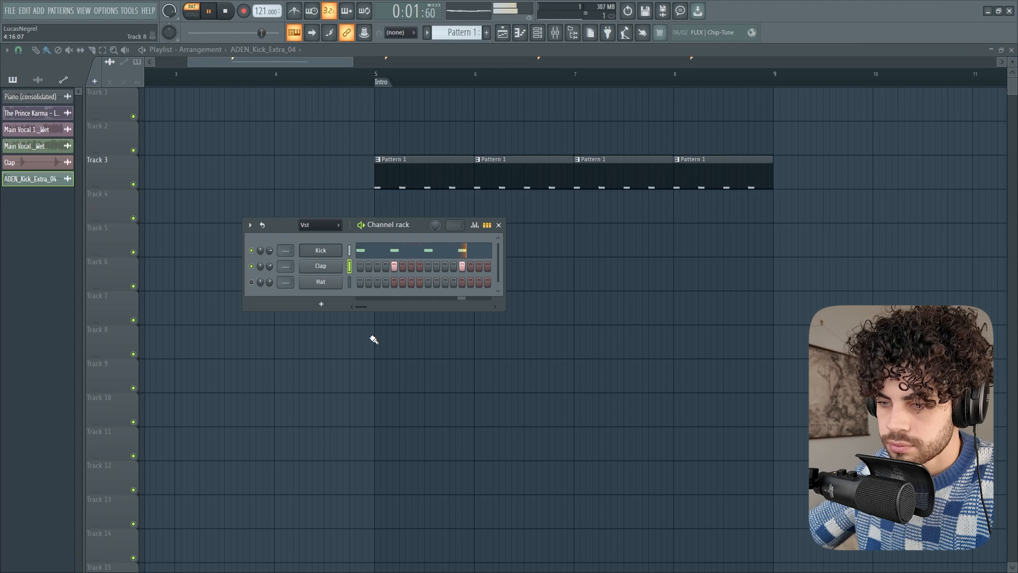
{"action": "key", "text": "space"}
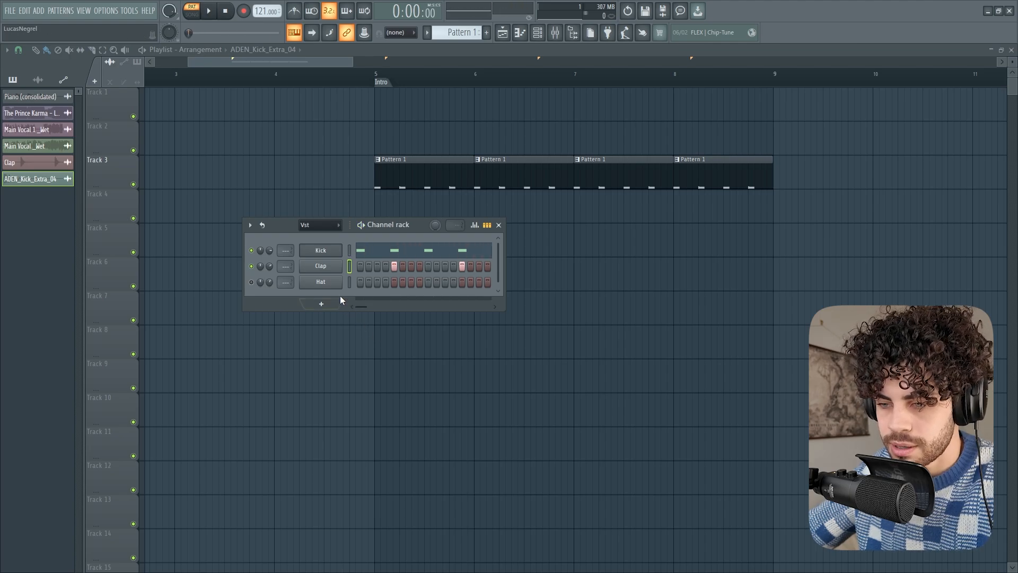
Lengthen both Clap notes to one step each in the piano roll and play back the pattern
{"action": "right_click", "coordinate": [329, 271]}
{"action": "left_click", "coordinate": [353, 267]}
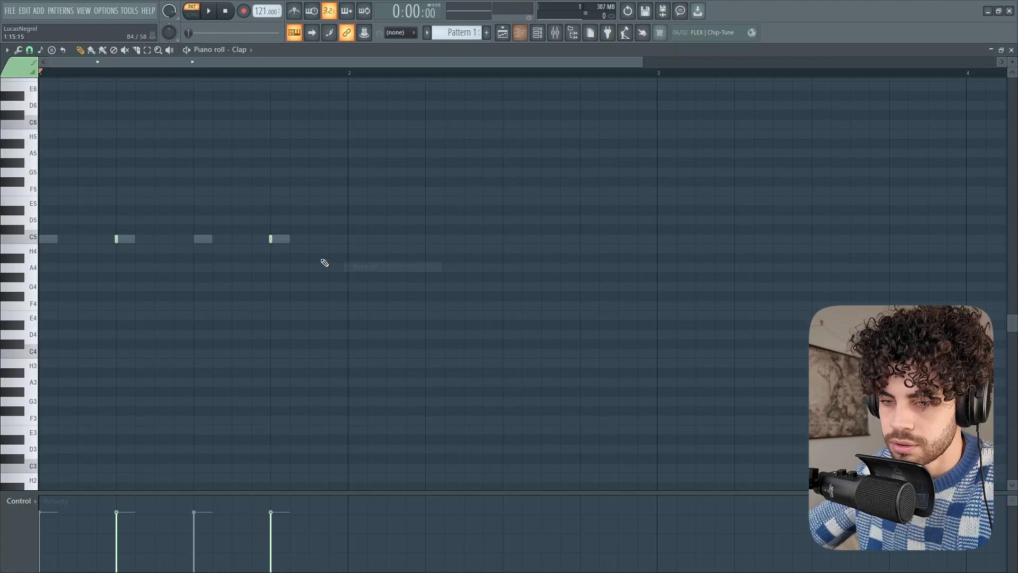
{"action": "left_click_drag", "start_coordinate": [295, 268], "coordinate": [130, 239]}
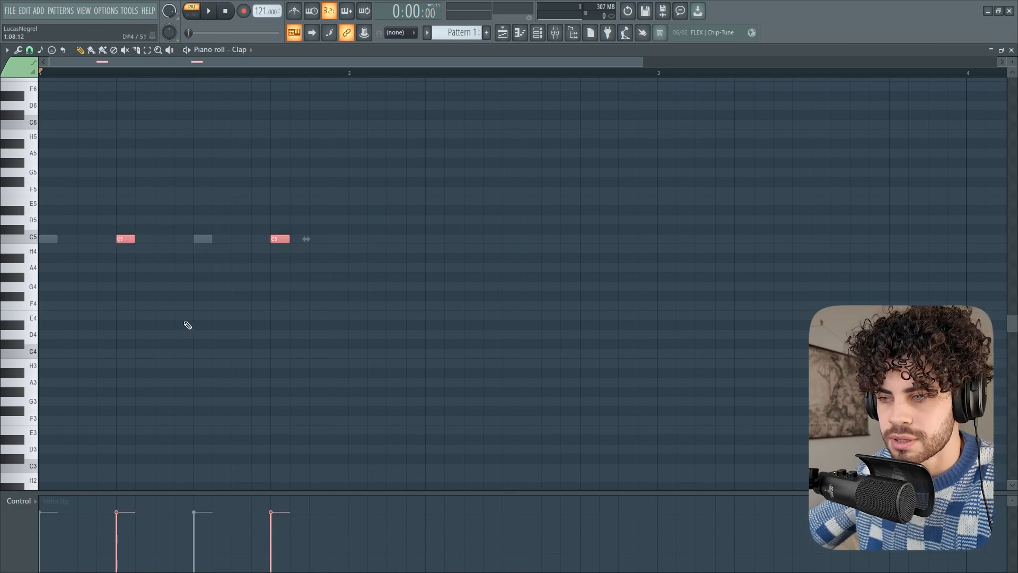
{"action": "scroll", "coordinate": [188, 325], "scroll_direction": "up", "scroll_amount": 2}
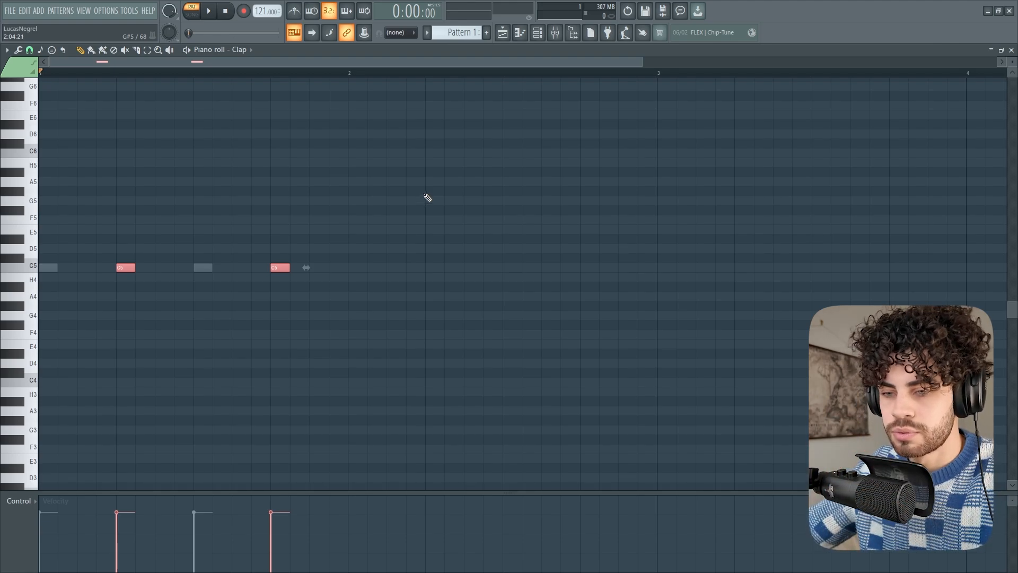
{"action": "key", "text": "space"}
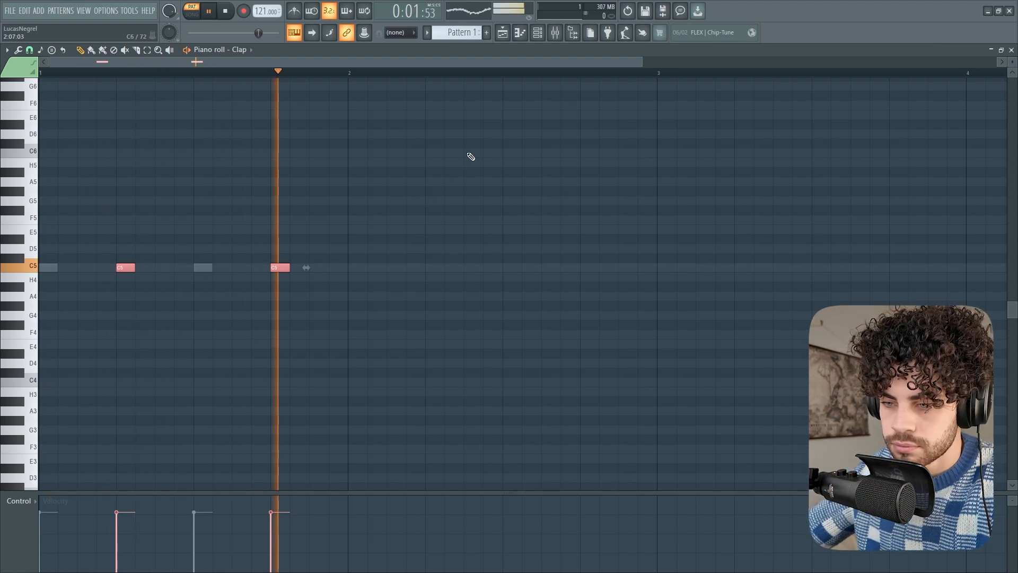
{"action": "key", "text": "space"}
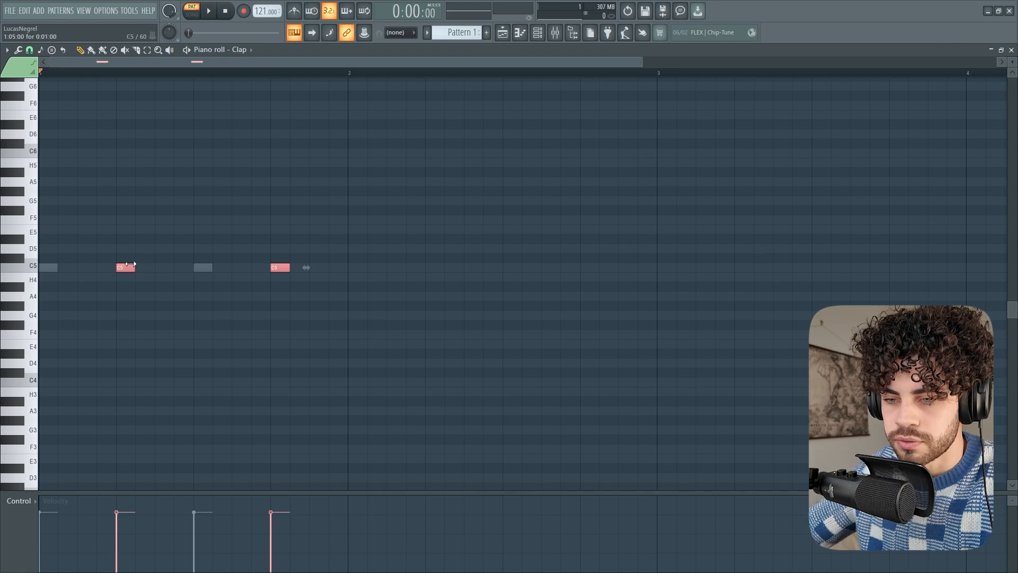
Extend both Clap notes to two steps each and play back the result
{"action": "left_click_drag", "start_coordinate": [136, 264], "coordinate": [148, 265]}
{"action": "key", "text": "space"}
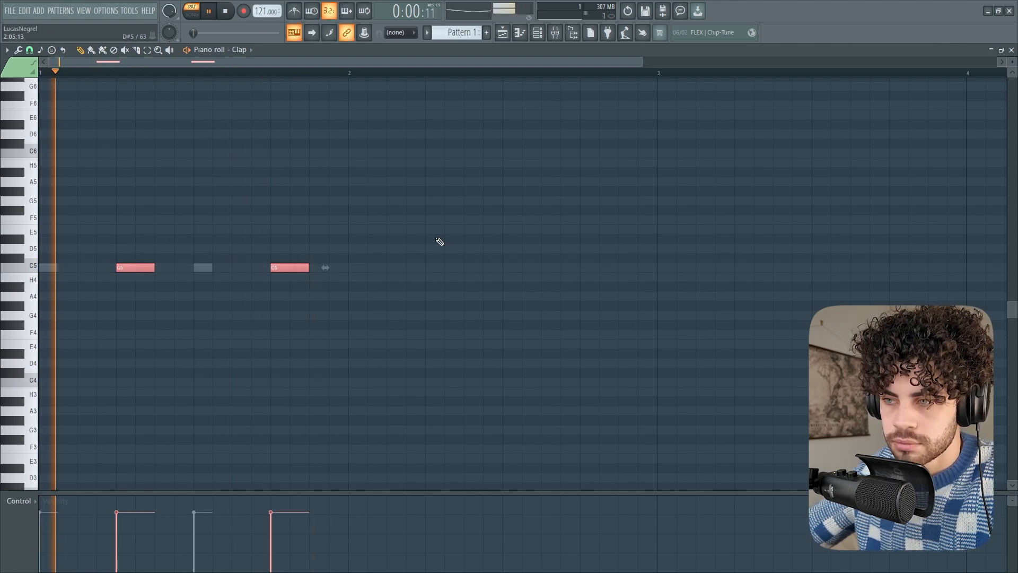
{"action": "key", "text": "space"}
Cut the Clap and Kick notes from Pattern 1 and delete its four clips from Track 3 in the playlist
{"action": "key", "text": "F5"}
{"action": "left_click", "coordinate": [537, 33]}
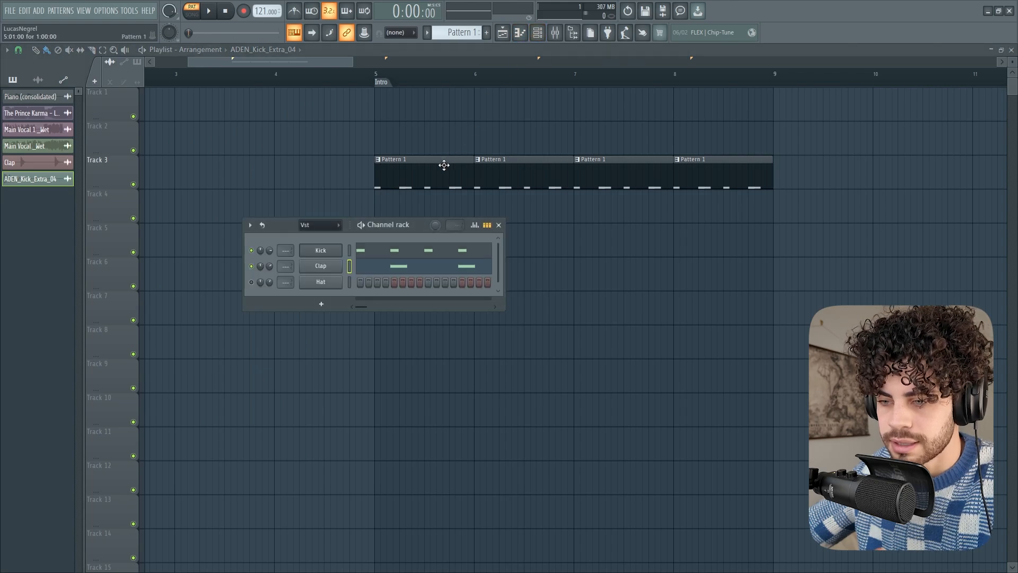
{"action": "key", "text": "ctrl+x"}
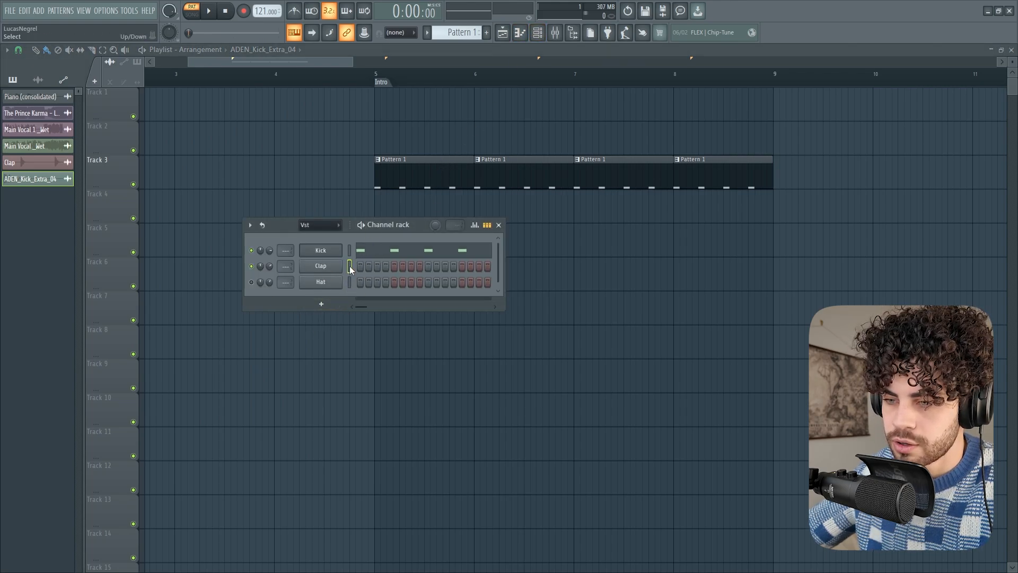
{"action": "left_click", "coordinate": [349, 252]}
{"action": "key", "text": "ctrl+x"}
{"action": "left_click_drag", "start_coordinate": [397, 207], "coordinate": [711, 170]}
{"action": "key", "text": "Delete"}
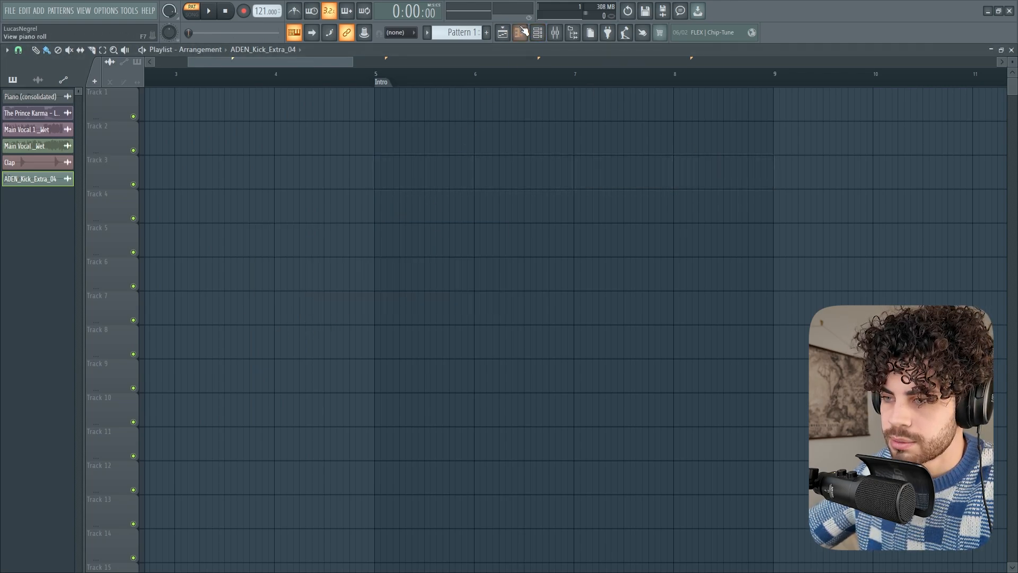
Add the ADEN kick, clap and open hat samples to the playlist and paint kicks on every beat of Track 5 across bars 5 to 8
{"action": "scroll", "coordinate": [504, 77], "scroll_direction": "down", "scroll_amount": 4}
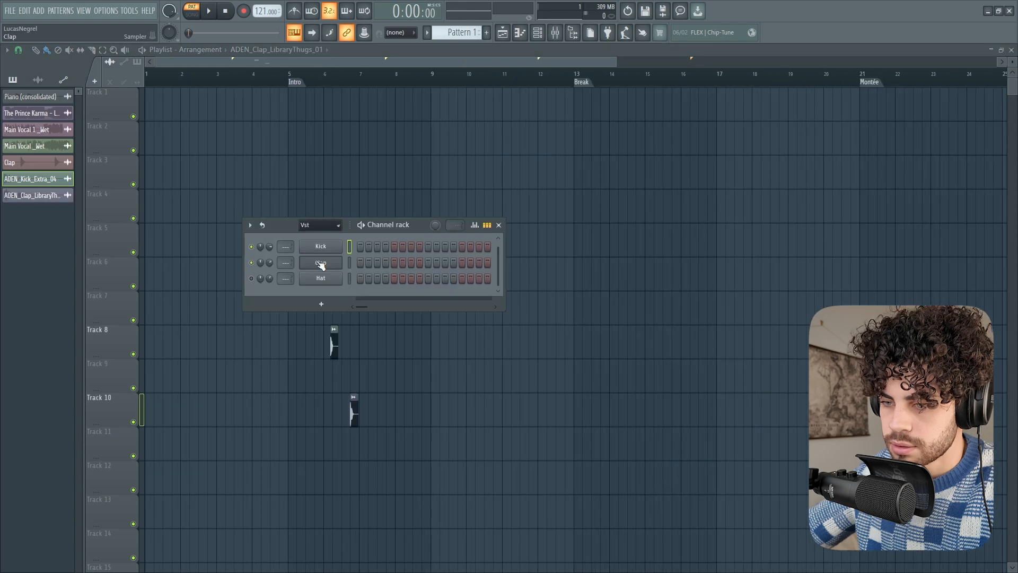
{"action": "left_click", "coordinate": [320, 264]}
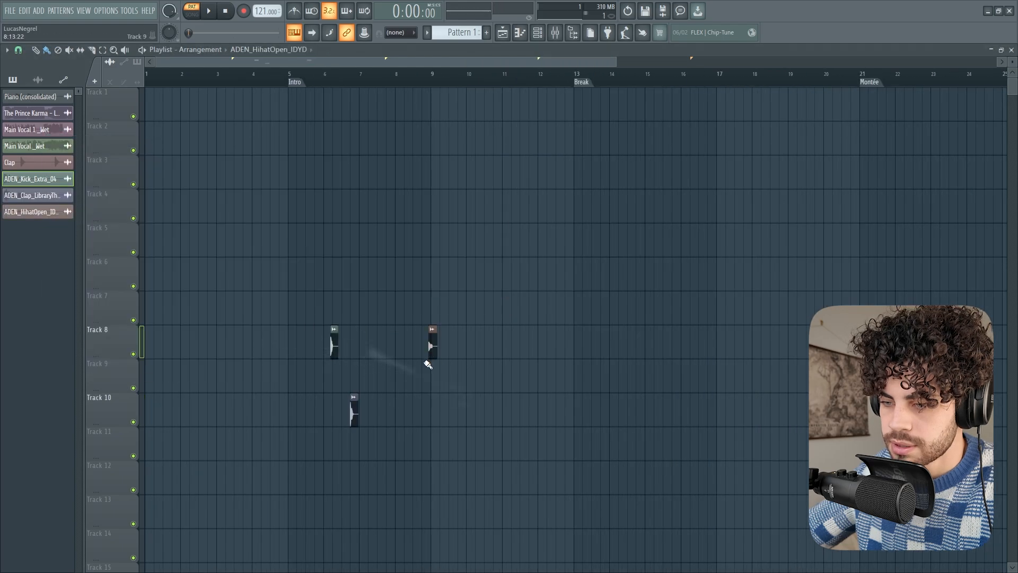
{"action": "scroll", "coordinate": [320, 78], "scroll_direction": "up", "scroll_amount": 3}
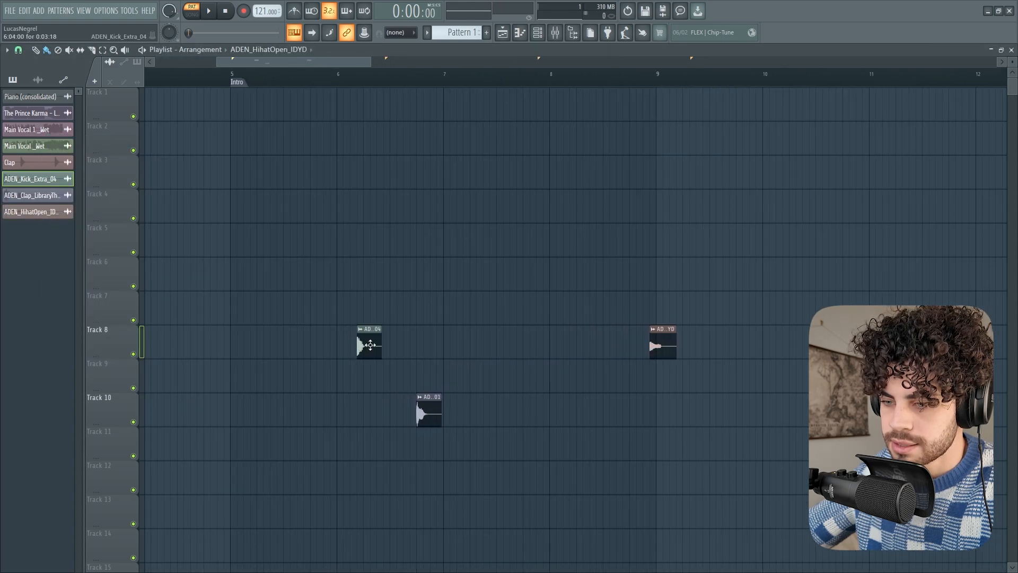
{"action": "left_click", "coordinate": [255, 243]}
{"action": "mouse_move", "coordinate": [255, 243]}
{"action": "left_mouse_down"}
{"action": "mouse_move", "coordinate": [241, 242]}
{"action": "mouse_move", "coordinate": [636, 236]}
{"action": "left_mouse_up"}
View the Kick channel's mute and solo options in the channel rack and play back the painted kick clips
{"action": "left_click", "coordinate": [537, 33]}
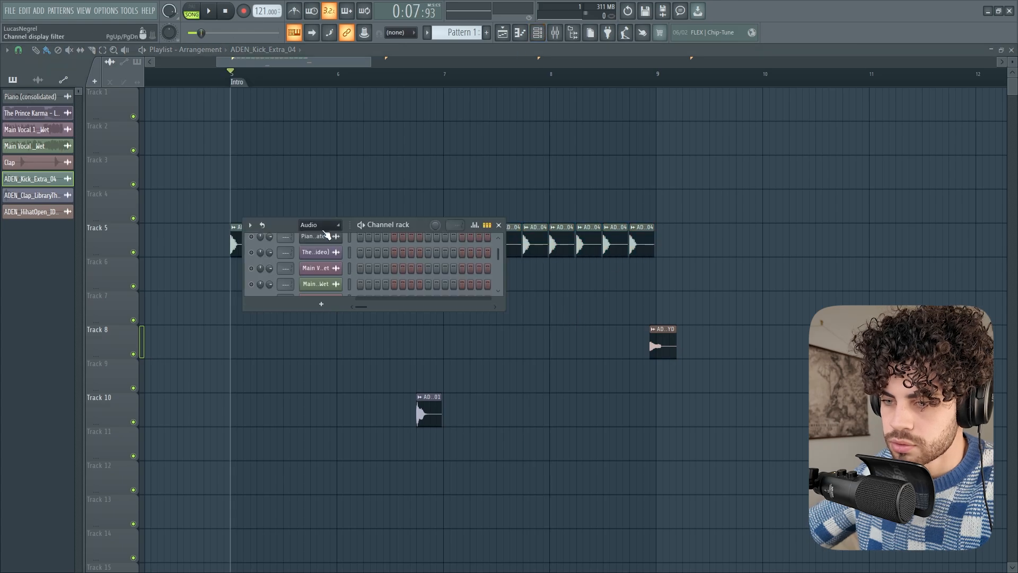
{"action": "scroll", "coordinate": [324, 230], "scroll_direction": "down", "scroll_amount": 2}
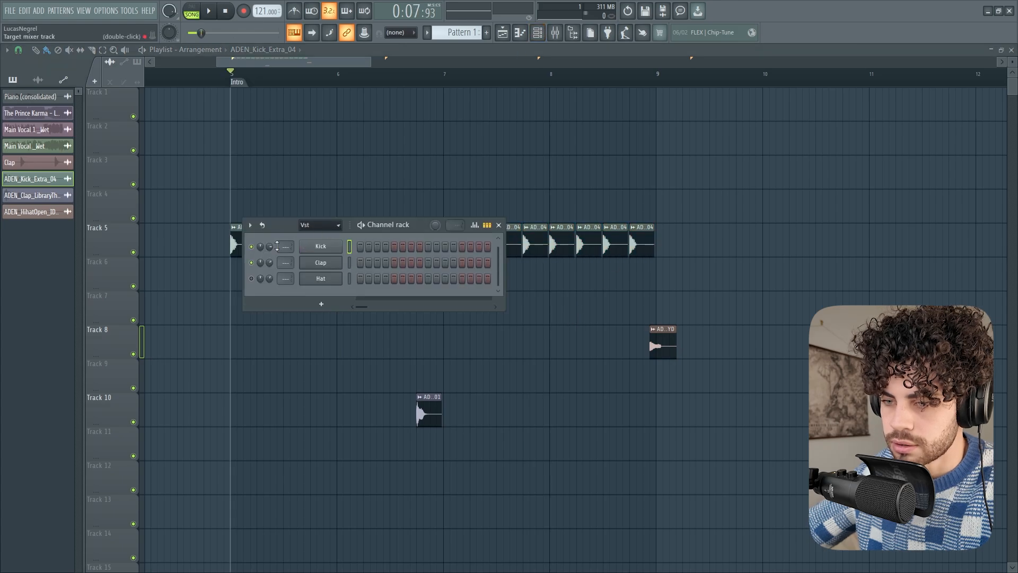
{"action": "right_click", "coordinate": [253, 249]}
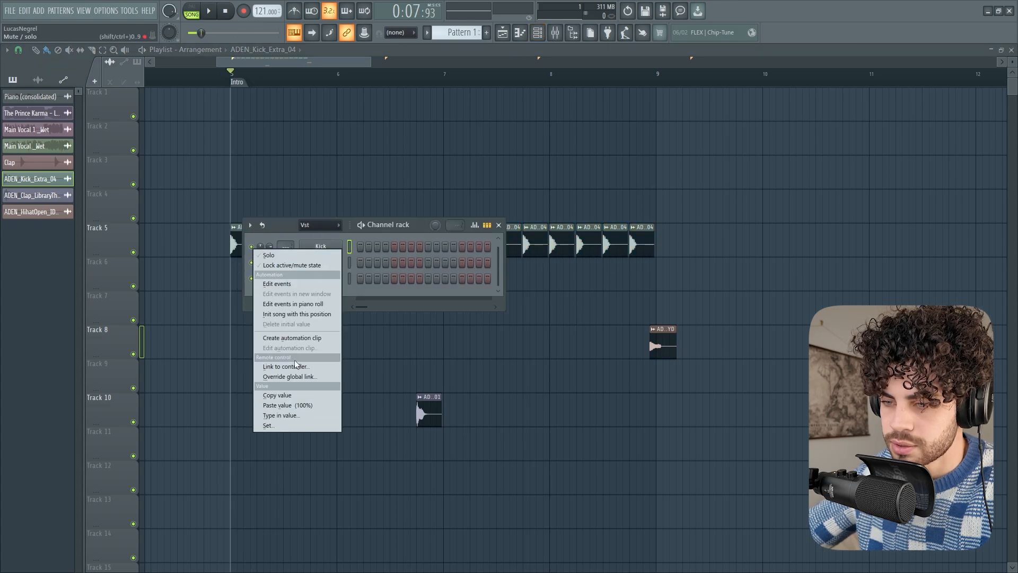
{"action": "left_click", "coordinate": [401, 156]}
{"action": "key", "text": "space"}
{"action": "key", "text": "space"}
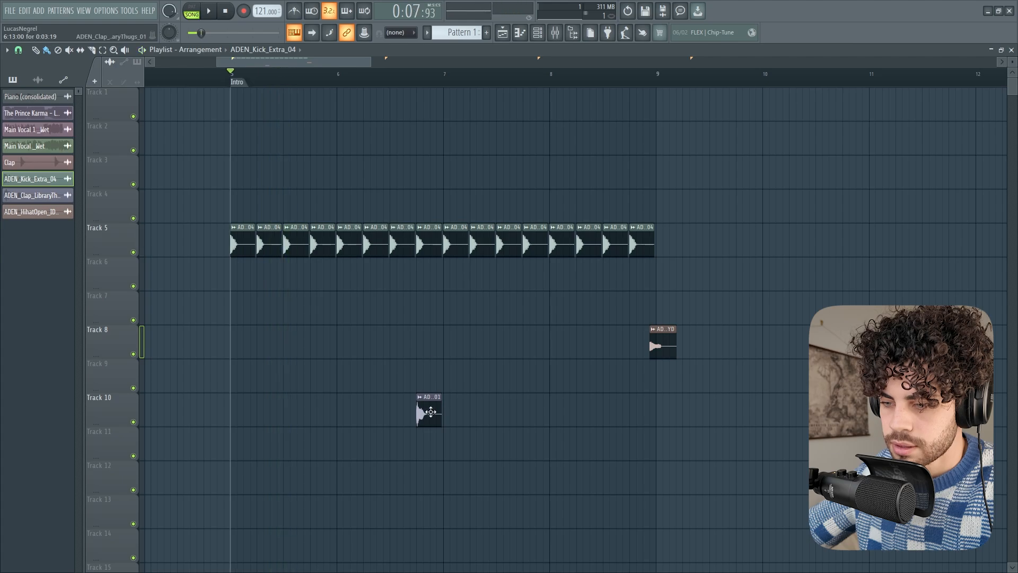
Move the clap sample to beat 2 of bar 5 on Track 6 and repeat it on every second beat through bar 6
{"action": "left_click", "coordinate": [429, 411]}
{"action": "left_click_drag", "start_coordinate": [429, 411], "coordinate": [270, 276]}
{"action": "left_click", "coordinate": [323, 276]}
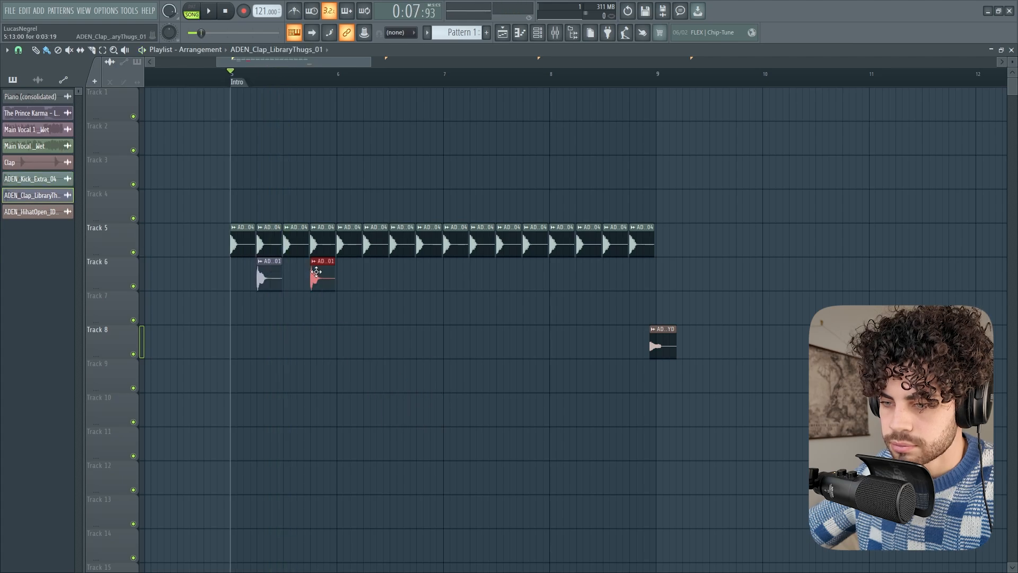
{"action": "key", "text": "space"}
{"action": "left_click", "coordinate": [371, 278]}
{"action": "left_click", "coordinate": [424, 279]}
{"action": "key", "text": "space"}
Lower the clap sample's channel volume and play back the arrangement
{"action": "double_click", "coordinate": [431, 280]}
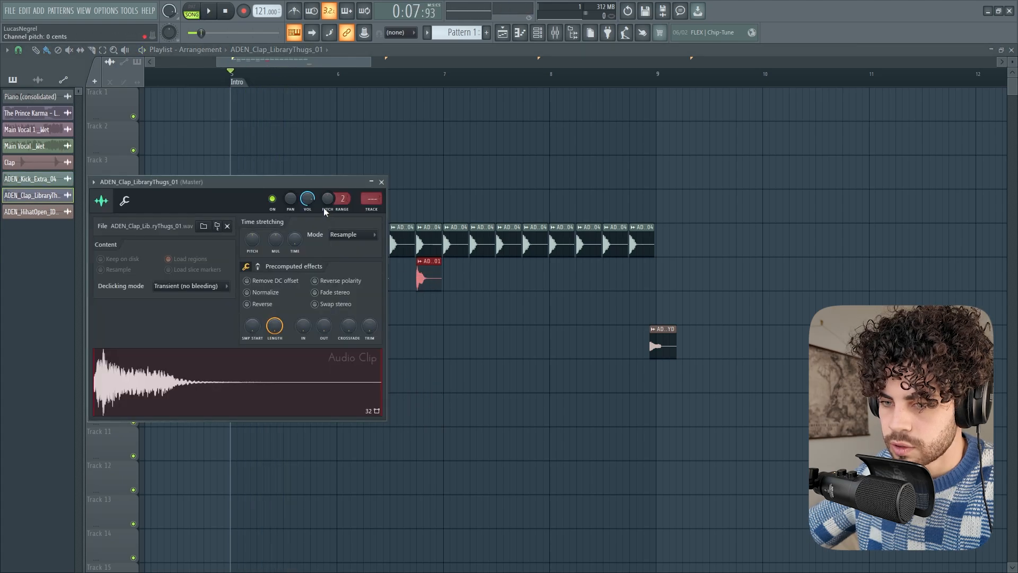
{"action": "left_click_drag", "start_coordinate": [307, 198], "coordinate": [307, 213]}
{"action": "key", "text": "space"}
{"action": "right_click", "coordinate": [454, 356]}
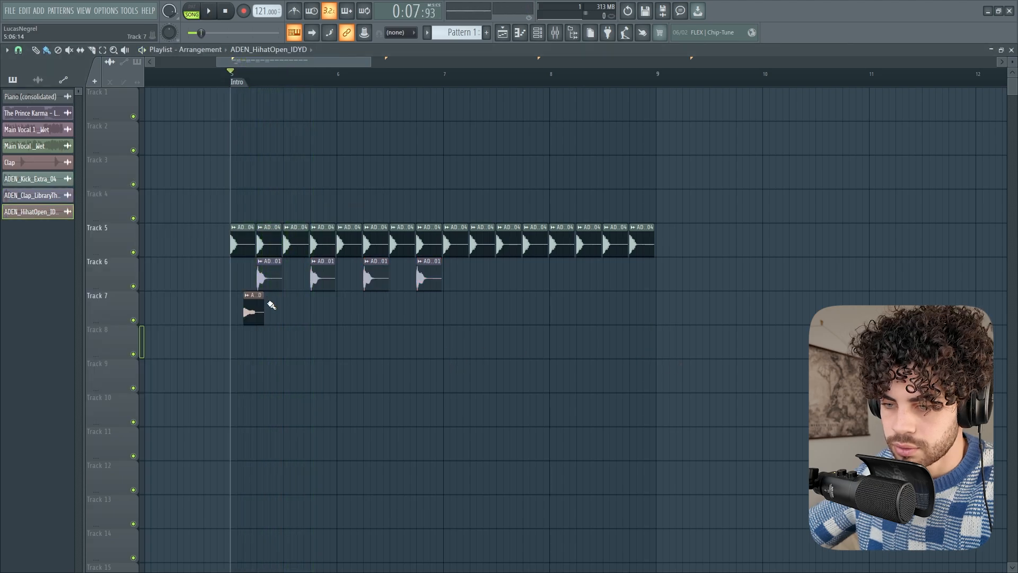
Paint open hats on every offbeat of Track 7 in bars 5 to 8 and continue the Track 6 claps through bar 8
{"action": "left_click_drag", "start_coordinate": [278, 309], "coordinate": [653, 317]}
{"action": "left_click", "coordinate": [430, 276]}
{"action": "left_click", "coordinate": [473, 275]}
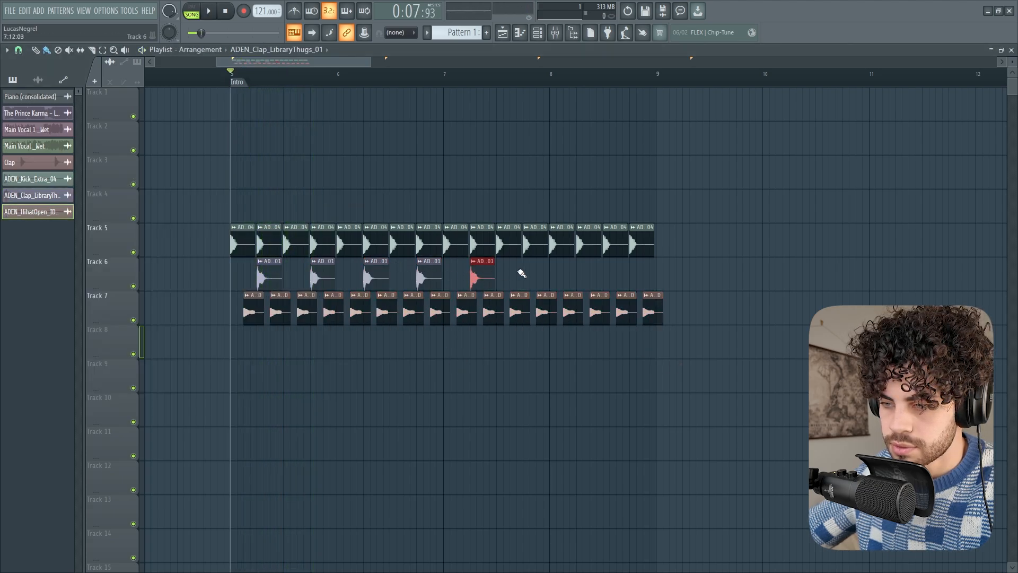
{"action": "left_click", "coordinate": [525, 273]}
{"action": "left_click", "coordinate": [580, 275]}
{"action": "left_click", "coordinate": [634, 276]}
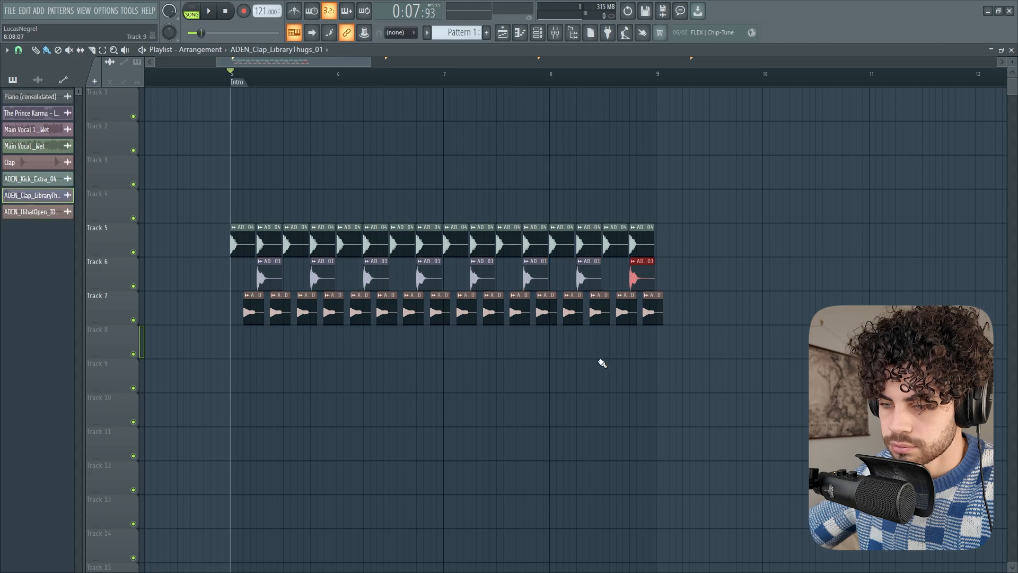
Lower the open hat sample's channel volume during playback and listen to the full drum arrangement
{"action": "key", "text": "space"}
{"action": "double_click", "coordinate": [303, 312]}
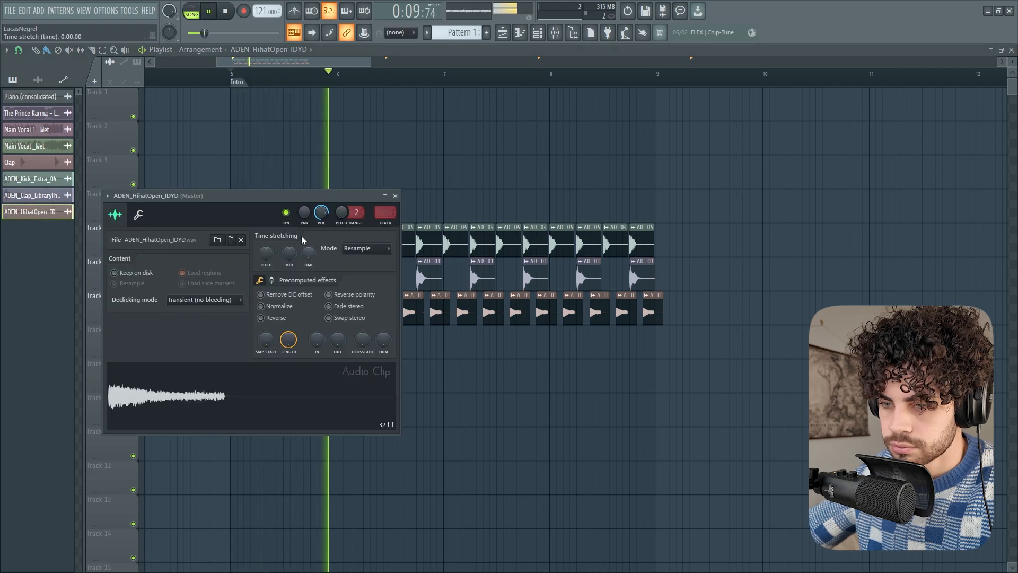
{"action": "left_click_drag", "start_coordinate": [320, 212], "coordinate": [320, 218]}
{"action": "key", "text": "Escape"}
{"action": "scroll", "coordinate": [450, 419], "scroll_direction": "down", "scroll_amount": 1}
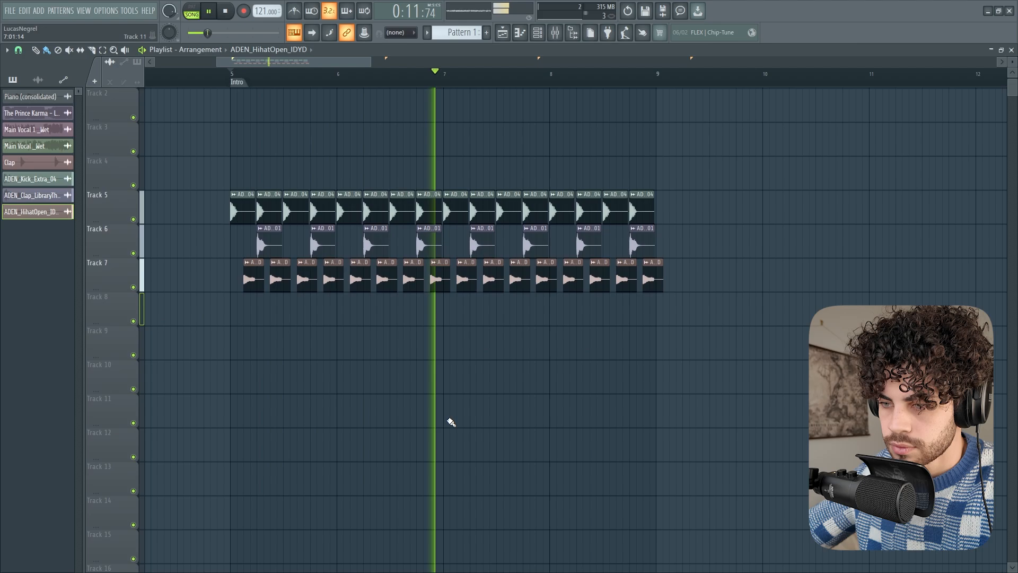
{"action": "key", "text": "space"}
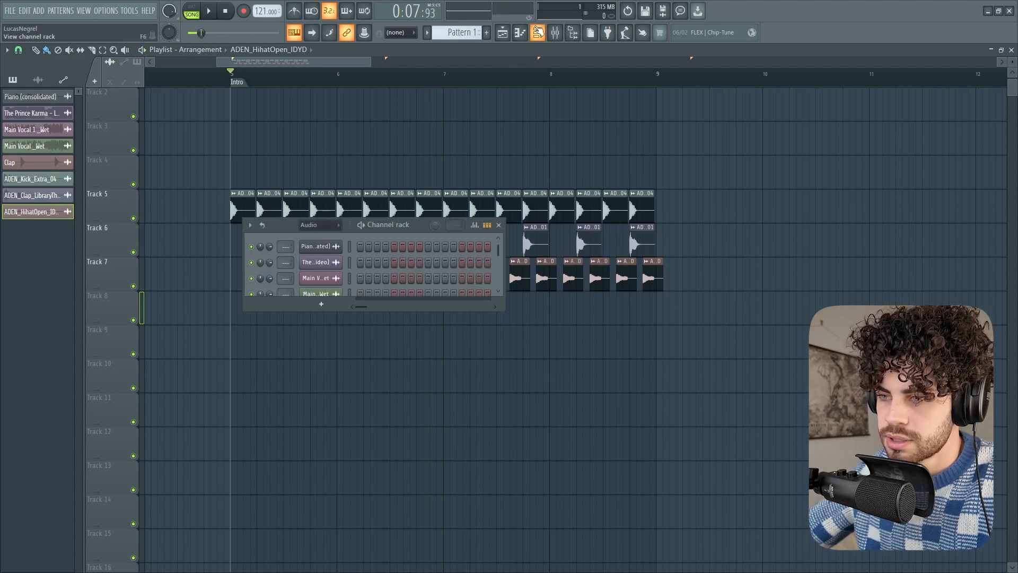
Show the Vst channel group in the channel rack, select Pattern 2 and close the rack
{"action": "left_click", "coordinate": [537, 33]}
{"action": "key", "text": "KP_1"}
{"action": "scroll", "coordinate": [316, 226], "scroll_direction": "down", "scroll_amount": 1}
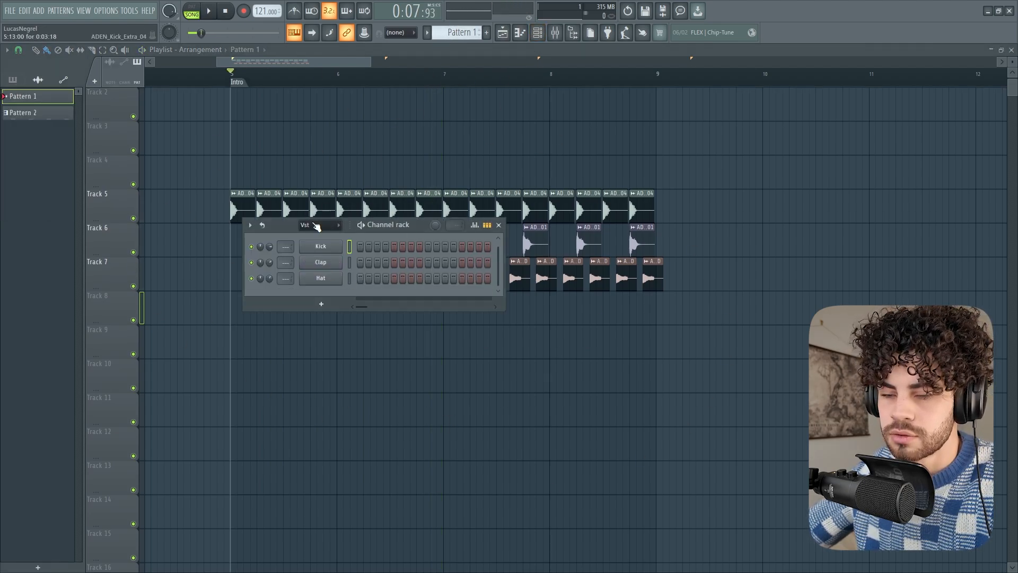
{"action": "key", "text": "KP_2"}
{"action": "key", "text": "F6"}
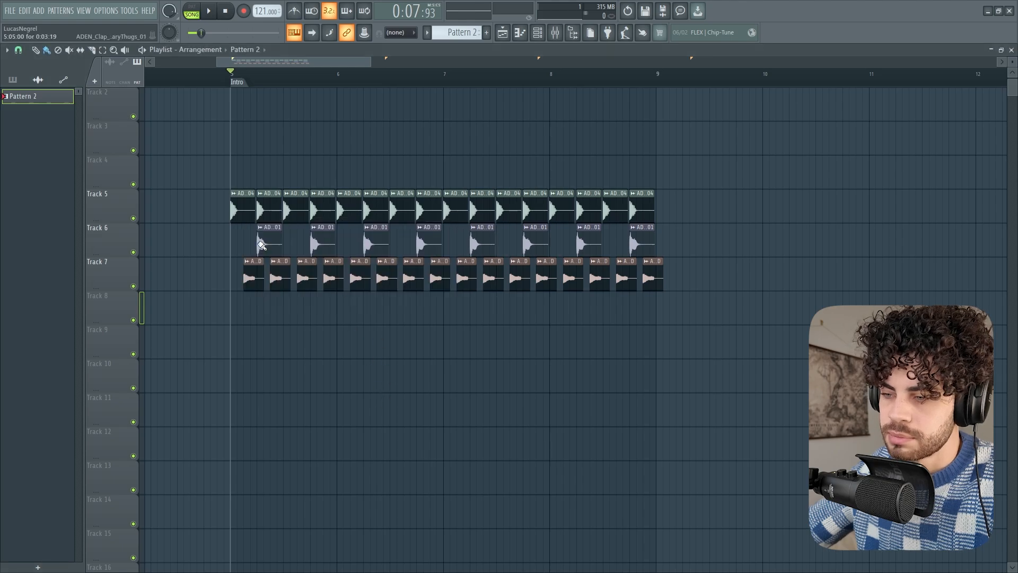
{"action": "scroll", "coordinate": [332, 75], "scroll_direction": "down", "scroll_amount": 2}
{"action": "scroll", "coordinate": [281, 71], "scroll_direction": "up", "scroll_amount": 3}
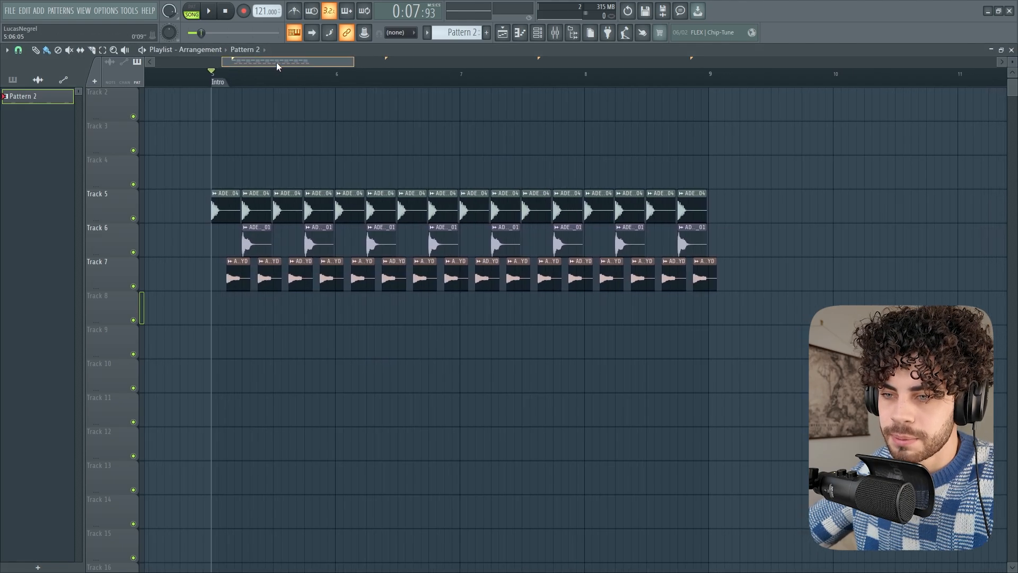
{"action": "scroll", "coordinate": [251, 78], "scroll_direction": "up", "scroll_amount": 2}
{"action": "scroll", "coordinate": [251, 78], "scroll_direction": "down", "scroll_amount": 1}
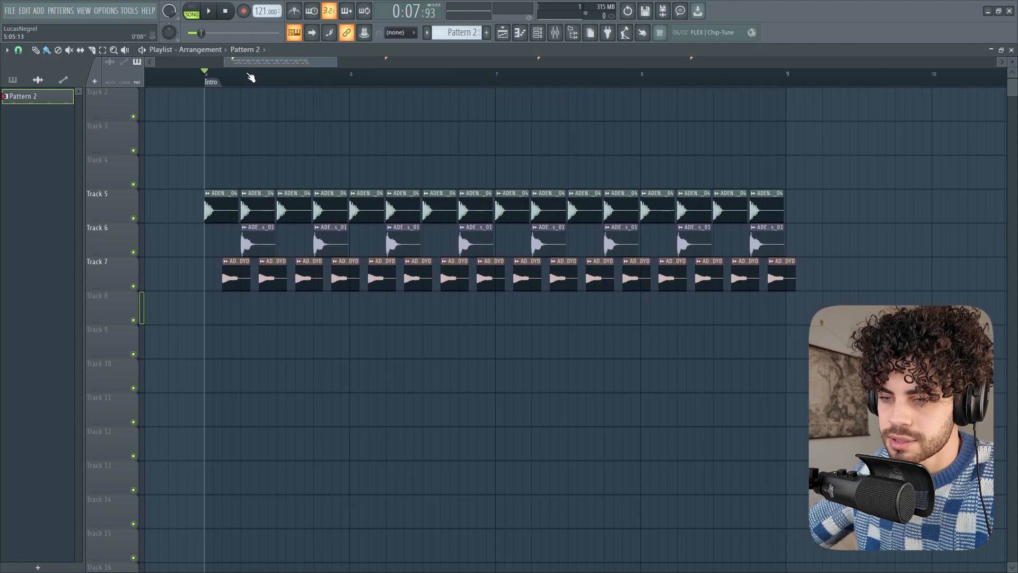
Add an extra clap on Track 6 shortly before bar 6 and play back the drum arrangement
{"action": "scroll", "coordinate": [251, 78], "scroll_direction": "up", "scroll_amount": 1}
{"action": "left_click_drag", "start_coordinate": [363, 236], "coordinate": [354, 239]}
{"action": "left_click", "coordinate": [357, 238]}
{"action": "key", "text": "space"}
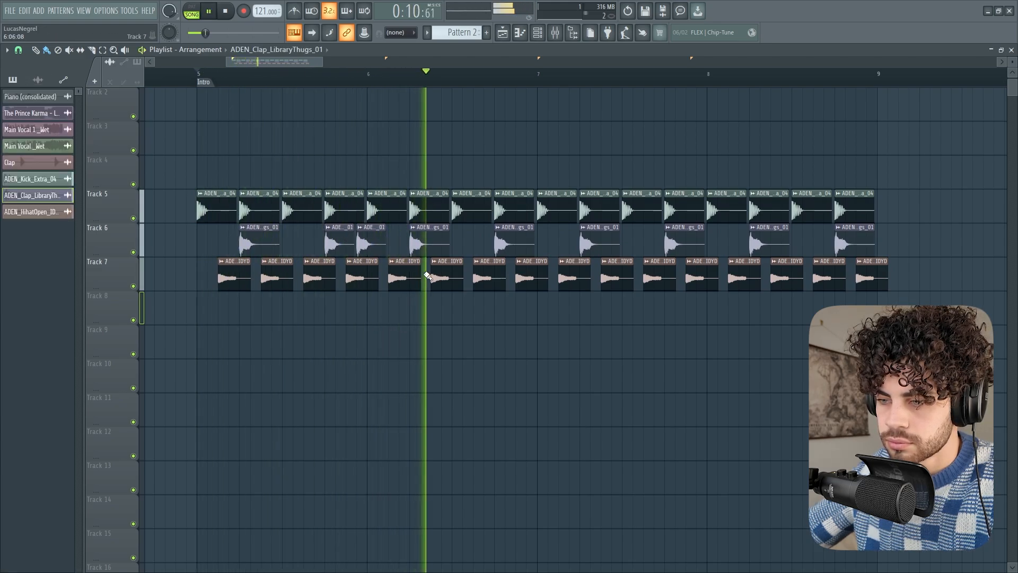
{"action": "key", "text": "space"}
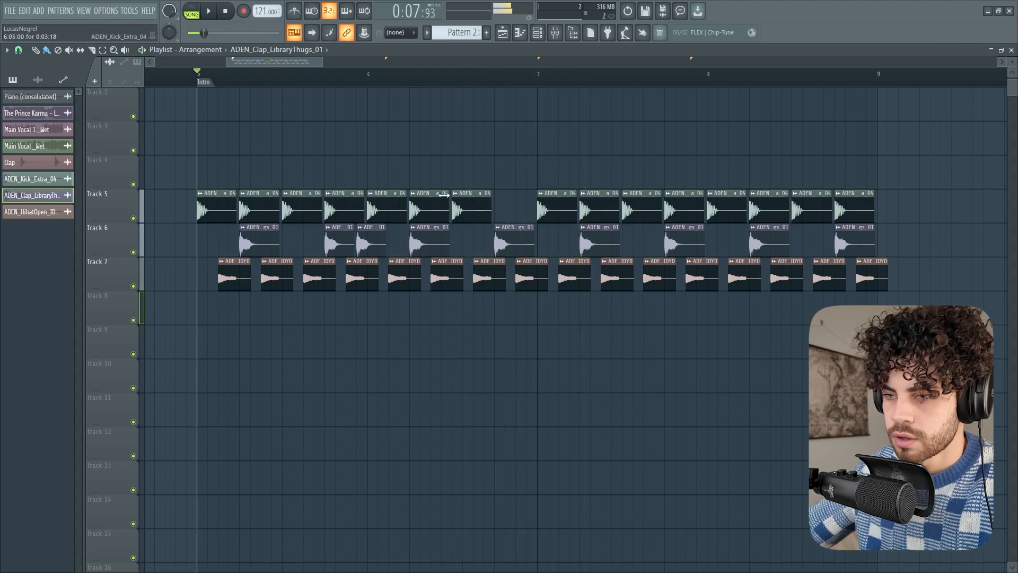
Delete the Track 5 kicks on beat 4 of bar 6 and beat 2 of bar 7
{"action": "scroll", "coordinate": [423, 93], "scroll_direction": "down", "scroll_amount": 1}
{"action": "scroll", "coordinate": [422, 92], "scroll_direction": "down", "scroll_amount": 1}
{"action": "mouse_move", "coordinate": [550, 212]}
{"action": "left_mouse_down"}
{"action": "mouse_move", "coordinate": [542, 179]}
{"action": "mouse_move", "coordinate": [550, 213]}
{"action": "left_mouse_up"}
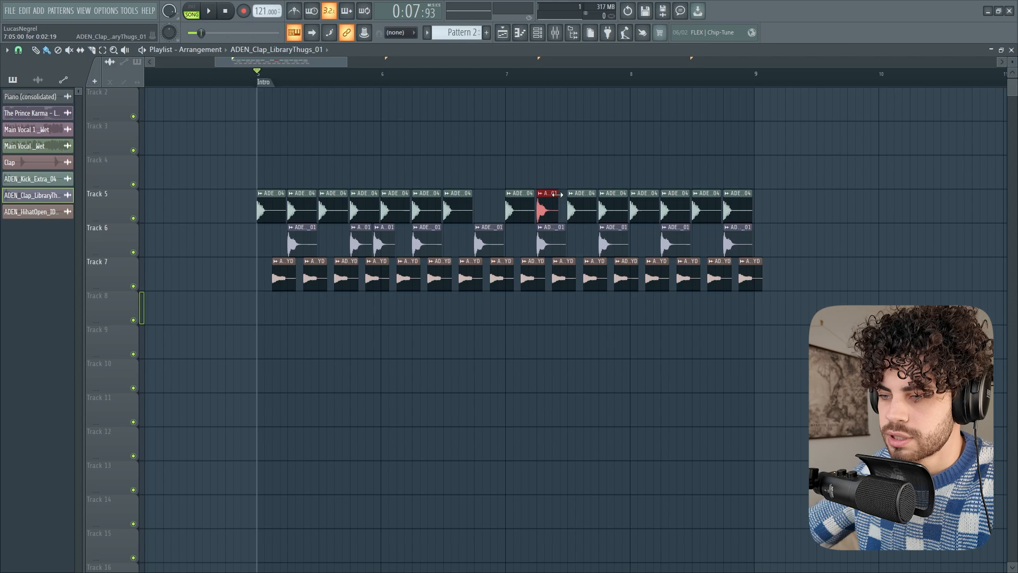
{"action": "right_click", "coordinate": [558, 193]}
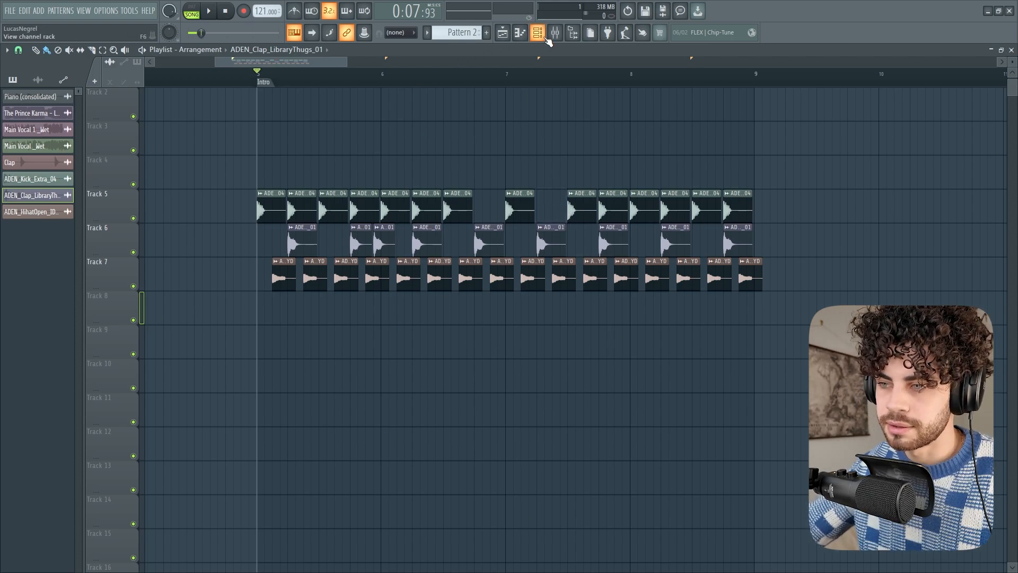
Create a new empty pattern and show the Vst channel group in the channel rack
{"action": "left_click", "coordinate": [538, 34]}
{"action": "scroll", "coordinate": [321, 276], "scroll_direction": "down", "scroll_amount": 5}
{"action": "key", "text": "ctrl+F4"}
{"action": "scroll", "coordinate": [350, 270], "scroll_direction": "up", "scroll_amount": 5}
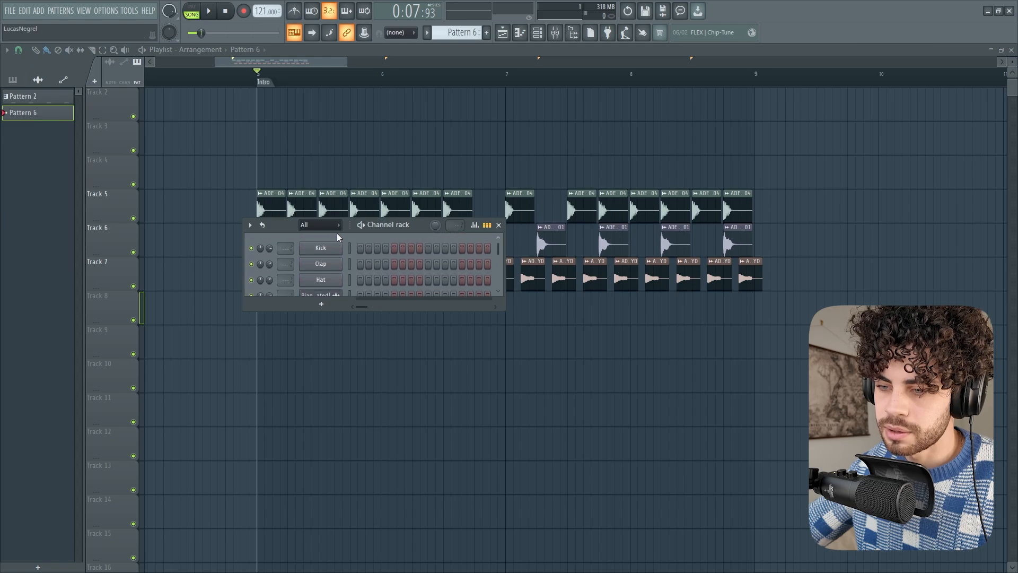
{"action": "scroll", "coordinate": [333, 230], "scroll_direction": "down", "scroll_amount": 1}
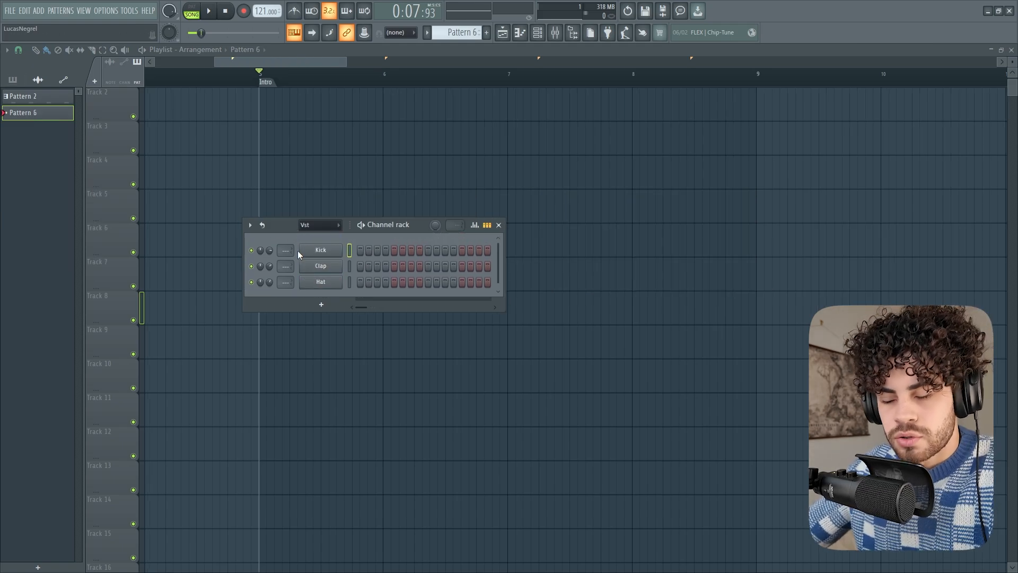
Add an FL Keys channel to the Vst group and audition a few notes on its on-screen keyboard
{"action": "left_click", "coordinate": [321, 304]}
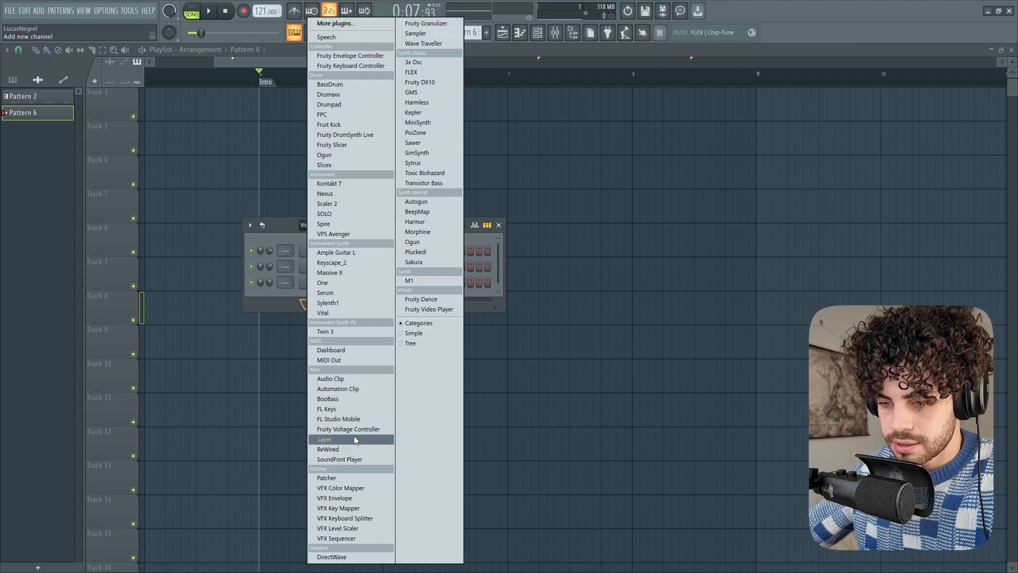
{"action": "left_click", "coordinate": [335, 412]}
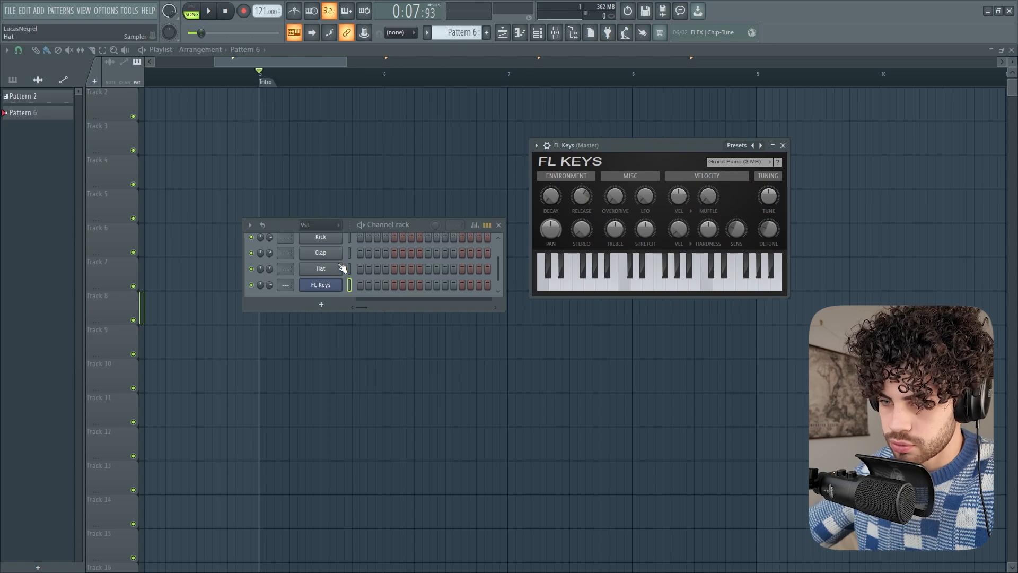
{"action": "left_click_drag", "start_coordinate": [405, 225], "coordinate": [397, 212]}
{"action": "left_click", "coordinate": [635, 288]}
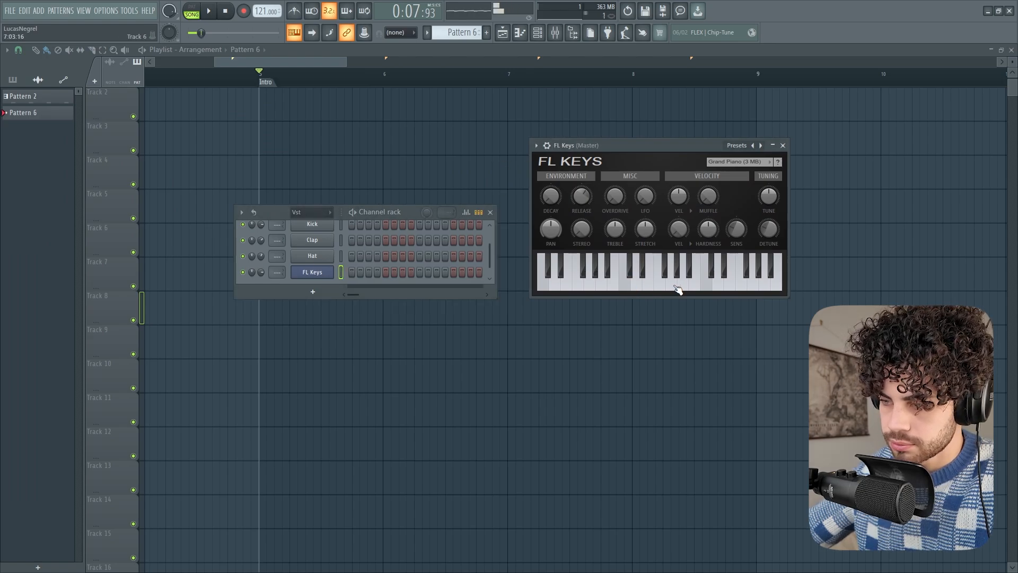
{"action": "left_click", "coordinate": [675, 288]}
{"action": "left_click", "coordinate": [713, 288]}
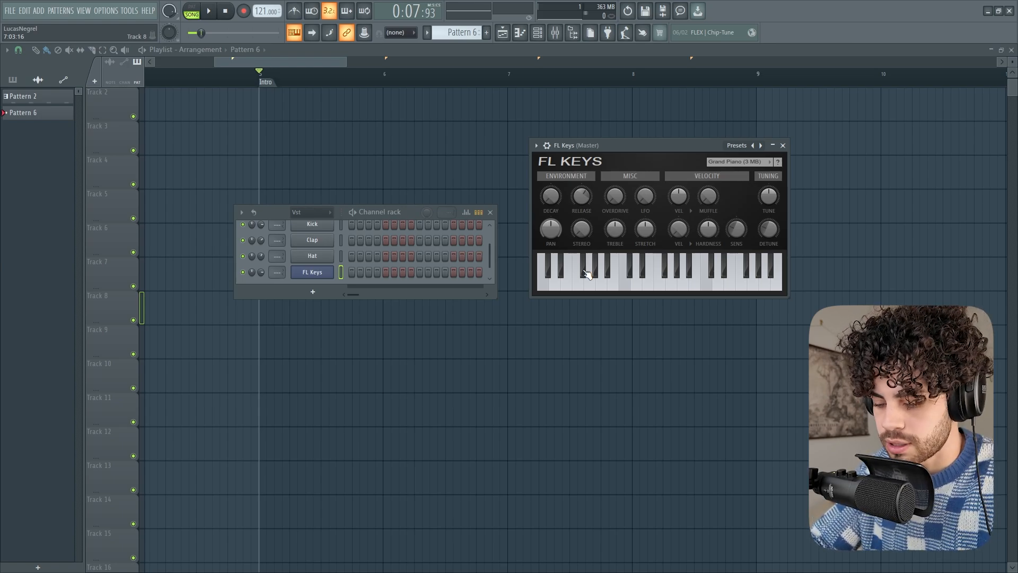
Play FL Keys notes from the computer keyboard and switch the typing keyboard to piano keyboard mode off and on again
{"action": "key", "text": "n"}
{"action": "key", "text": "c"}
{"action": "key", "text": "i"}
{"action": "key", "text": "o"}
{"action": "key", "text": "i"}
{"action": "key", "text": "r"}
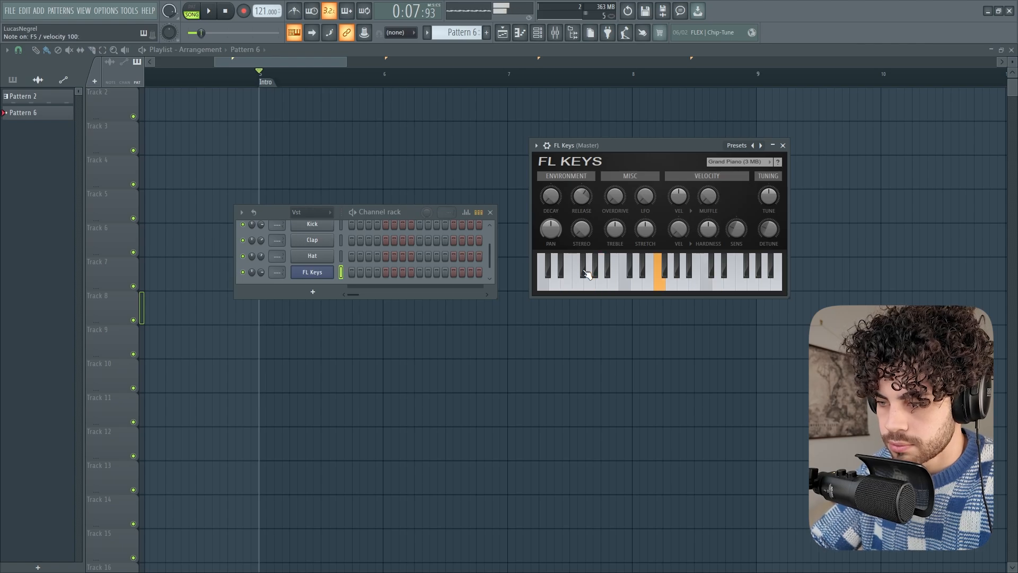
{"action": "key", "text": "n"}
{"action": "key", "text": "e"}
{"action": "key", "text": "v"}
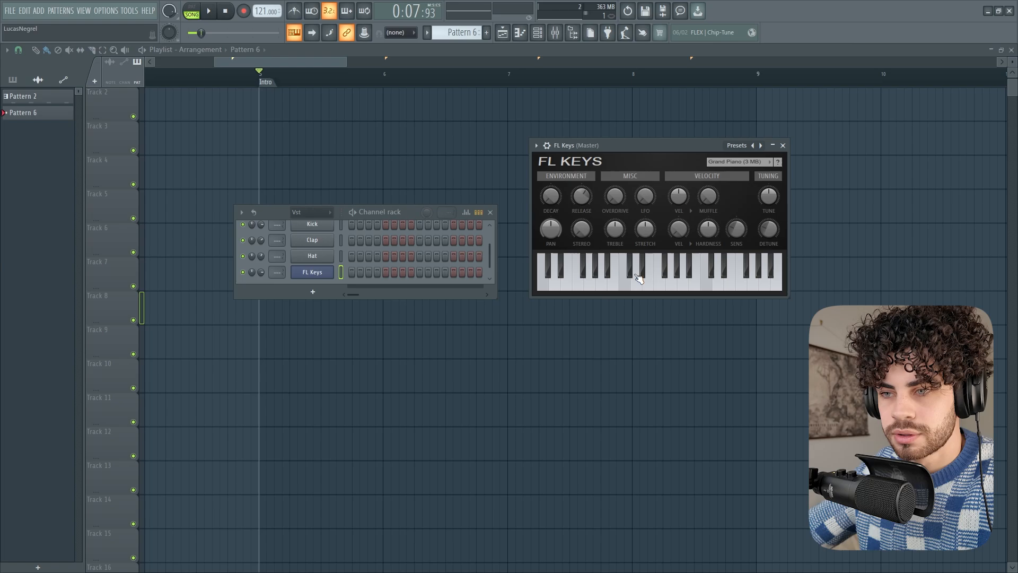
{"action": "left_click", "coordinate": [297, 33]}
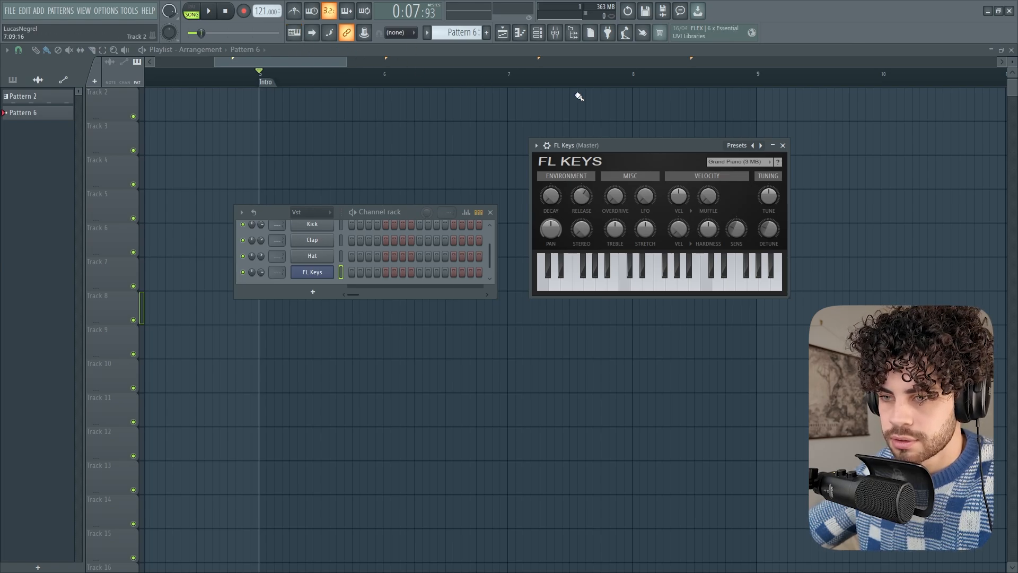
{"action": "left_click", "coordinate": [294, 33]}
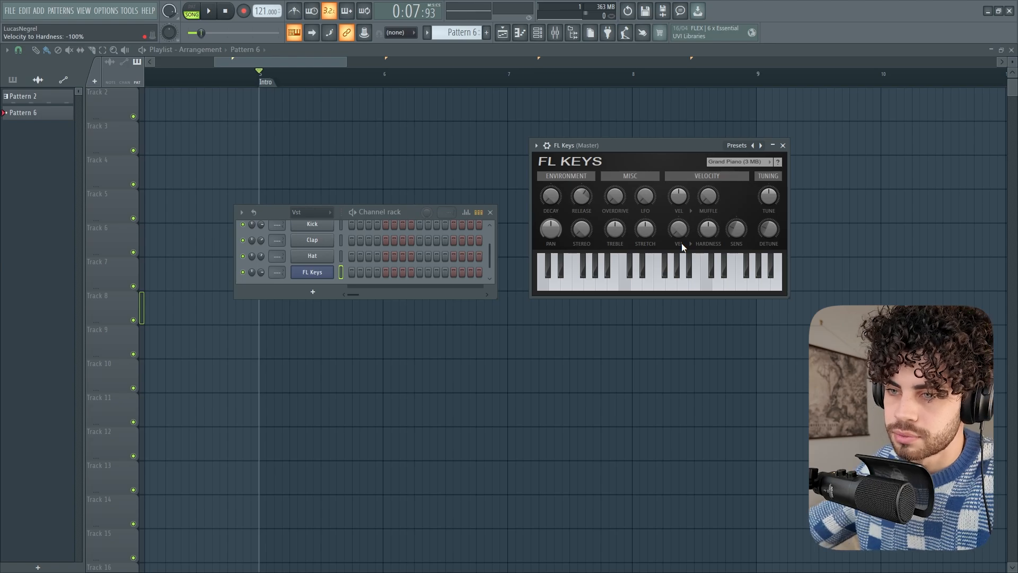
Open toolbar editing, try moving the Language control among the available controls and leave editing
{"action": "right_click", "coordinate": [799, 14]}
{"action": "left_click", "coordinate": [815, 29]}
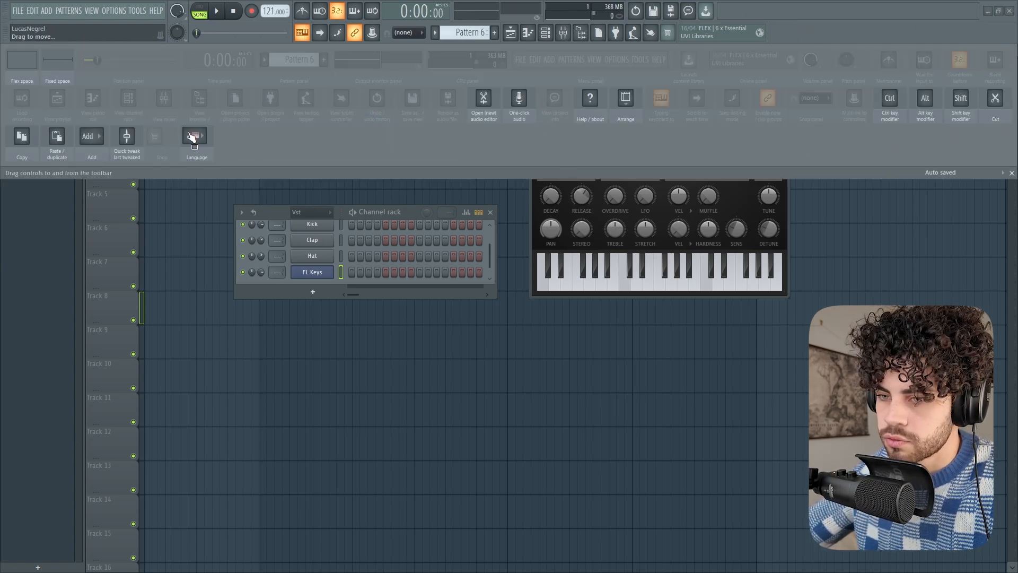
{"action": "left_click_drag", "start_coordinate": [192, 138], "coordinate": [484, 108]}
{"action": "left_click", "coordinate": [1011, 173]}
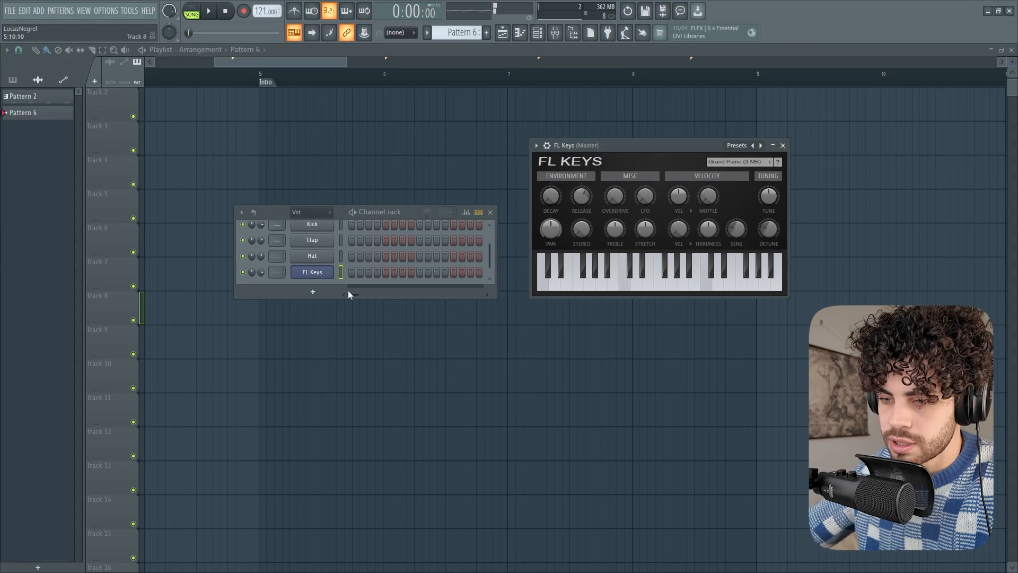
Add a GMS synthesizer channel and audition its Agressive TE bass preset with a few notes
{"action": "left_click", "coordinate": [313, 291]}
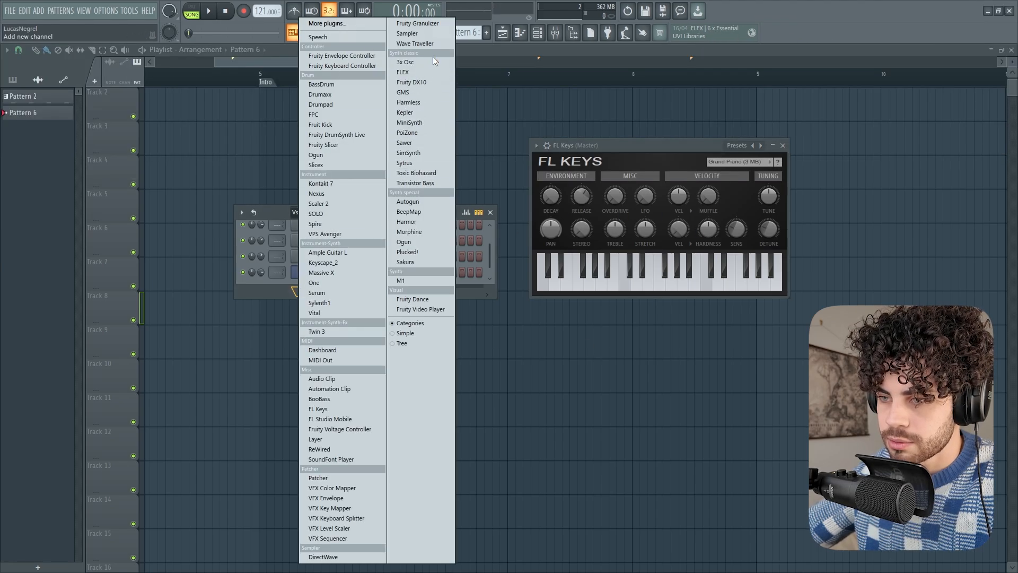
{"action": "left_click", "coordinate": [425, 93]}
{"action": "left_click_drag", "start_coordinate": [295, 118], "coordinate": [462, 152]}
{"action": "key", "text": "c"}
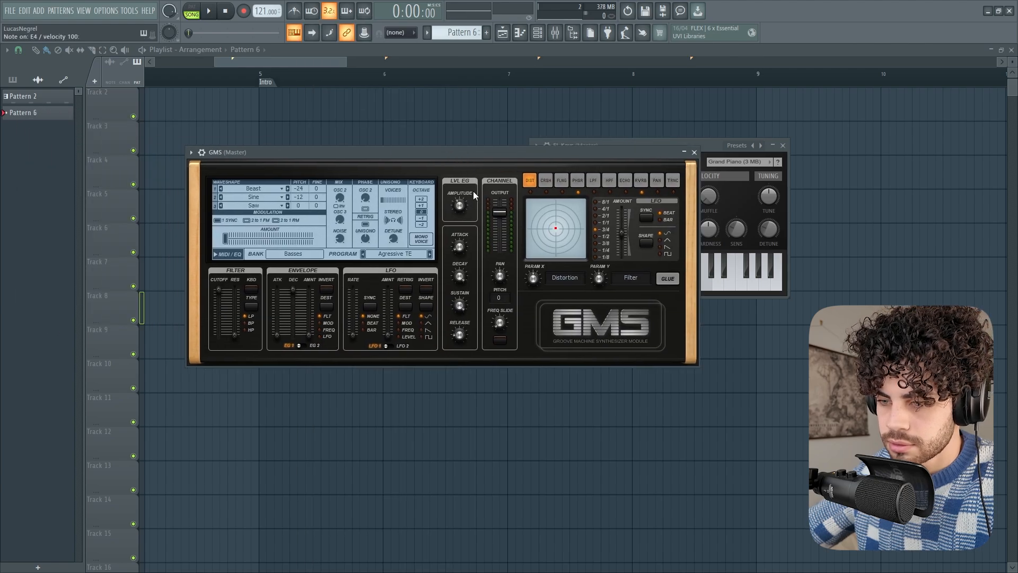
{"action": "key", "text": "v"}
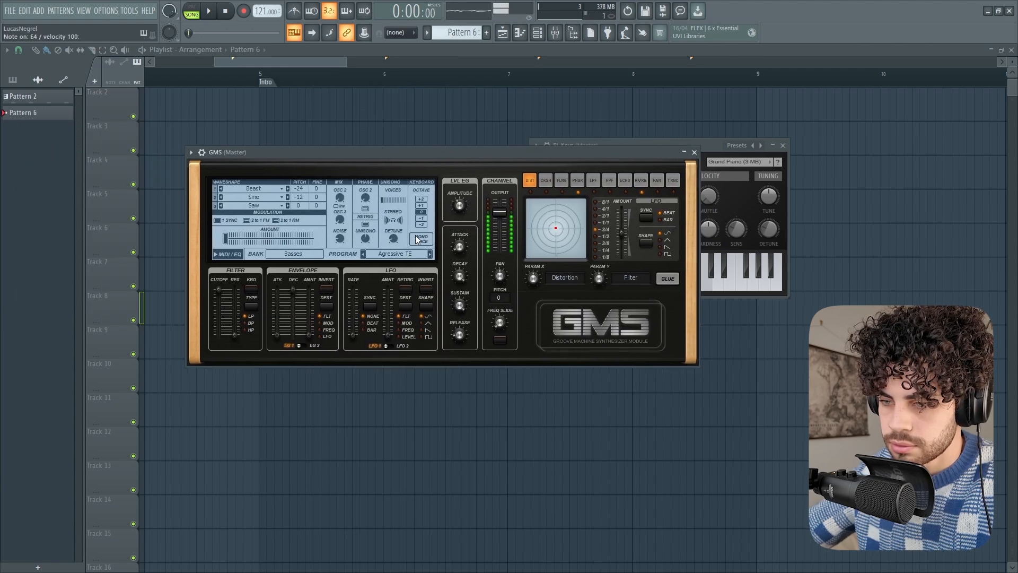
Load the Dirty Horse TE preset from the GMS Leads & Synths bank and close both instrument windows
{"action": "left_click", "coordinate": [273, 252]}
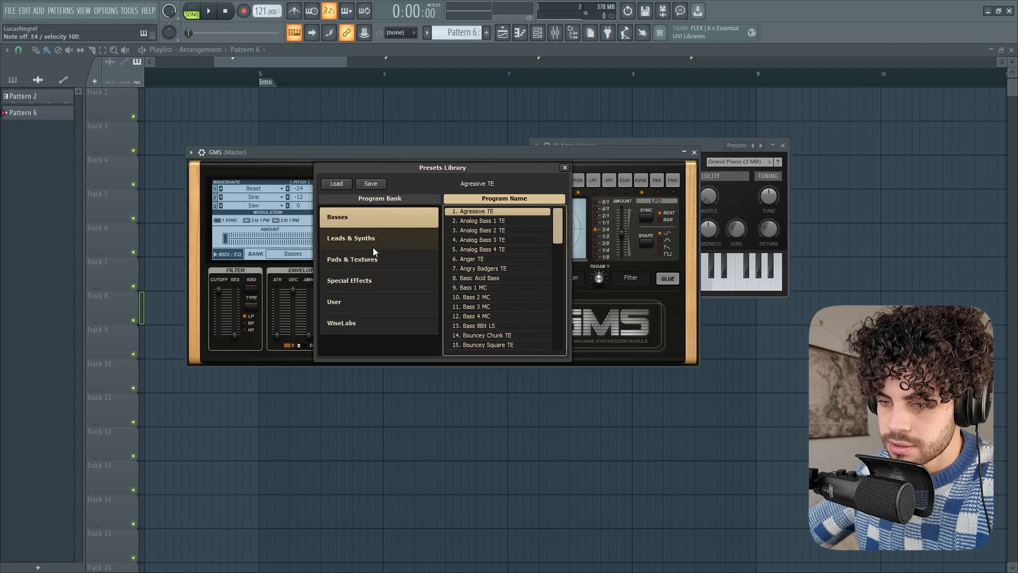
{"action": "left_click", "coordinate": [383, 239]}
{"action": "scroll", "coordinate": [479, 252], "scroll_direction": "down", "scroll_amount": 3}
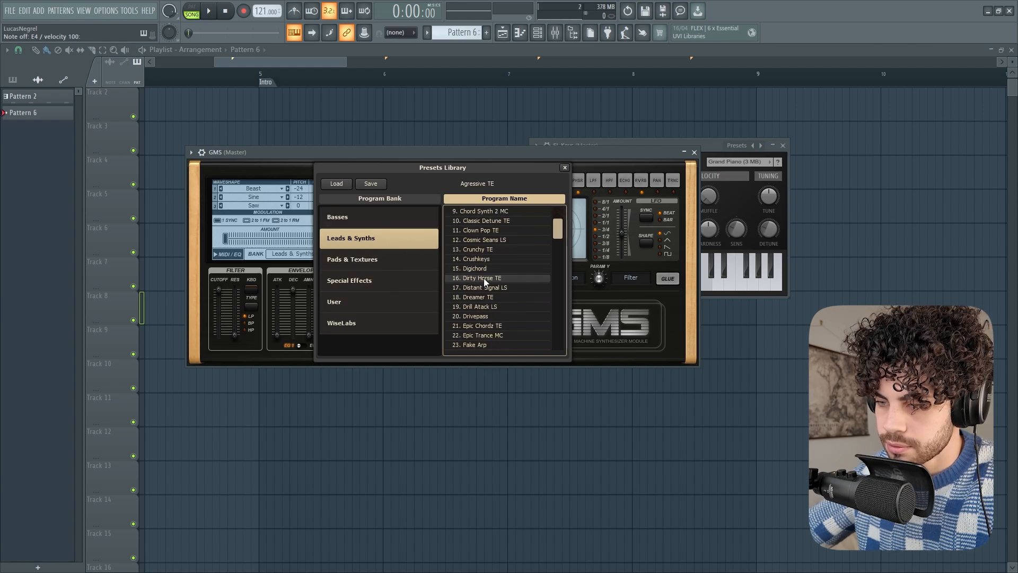
{"action": "left_click", "coordinate": [484, 277]}
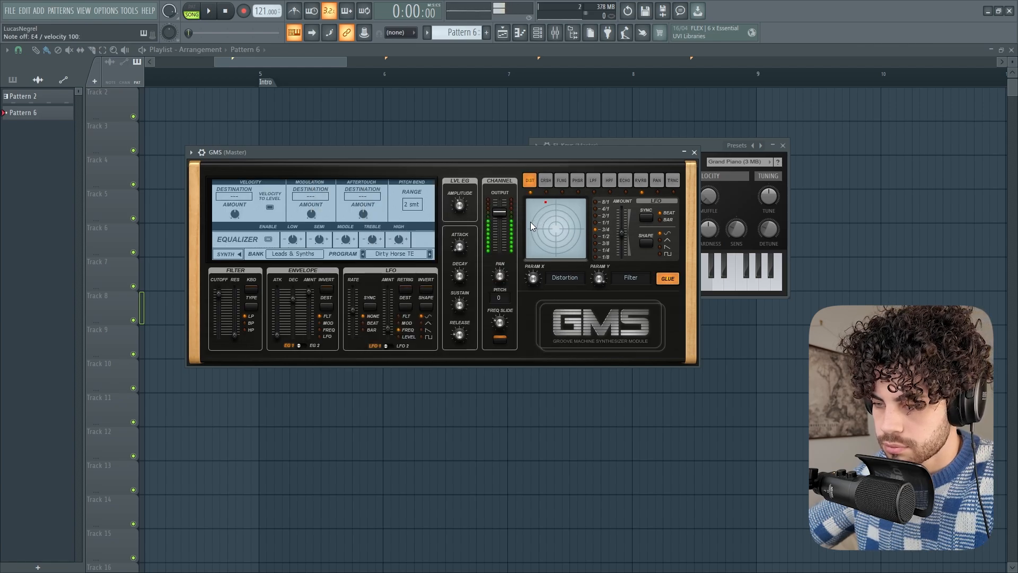
{"action": "left_click", "coordinate": [694, 152]}
{"action": "left_click", "coordinate": [782, 146]}
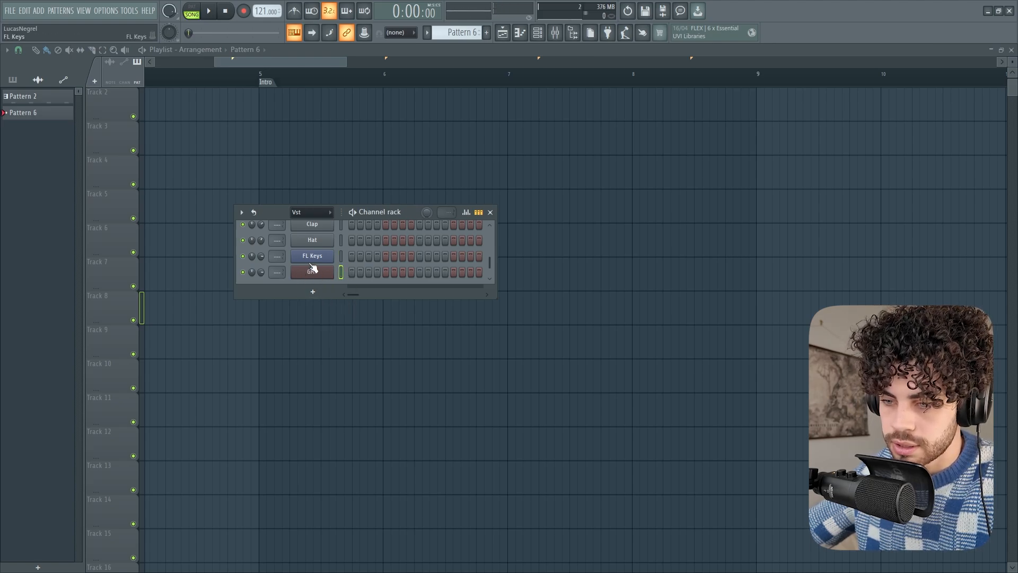
{"action": "key", "text": "v"}
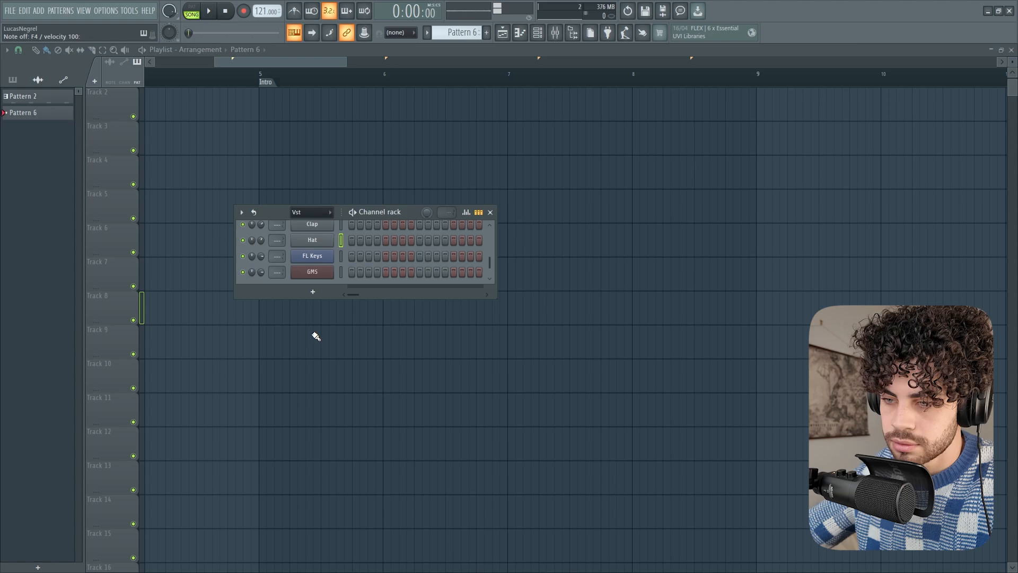
Draw four consecutive two-step notes C4, F4, D#5 and C5 from bar 1 in the GMS channel's piano roll
{"action": "right_click", "coordinate": [326, 277]}
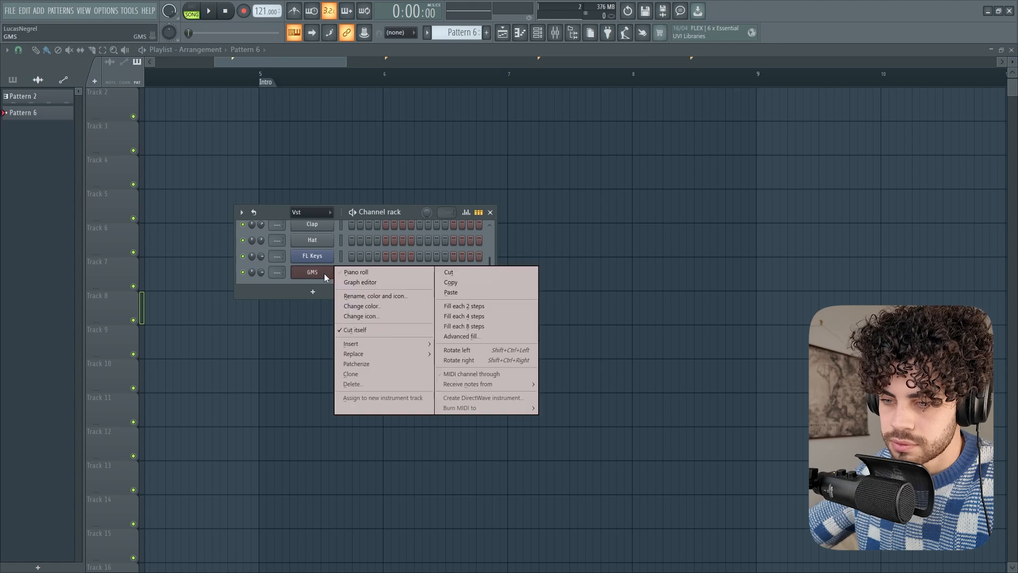
{"action": "left_click", "coordinate": [357, 272]}
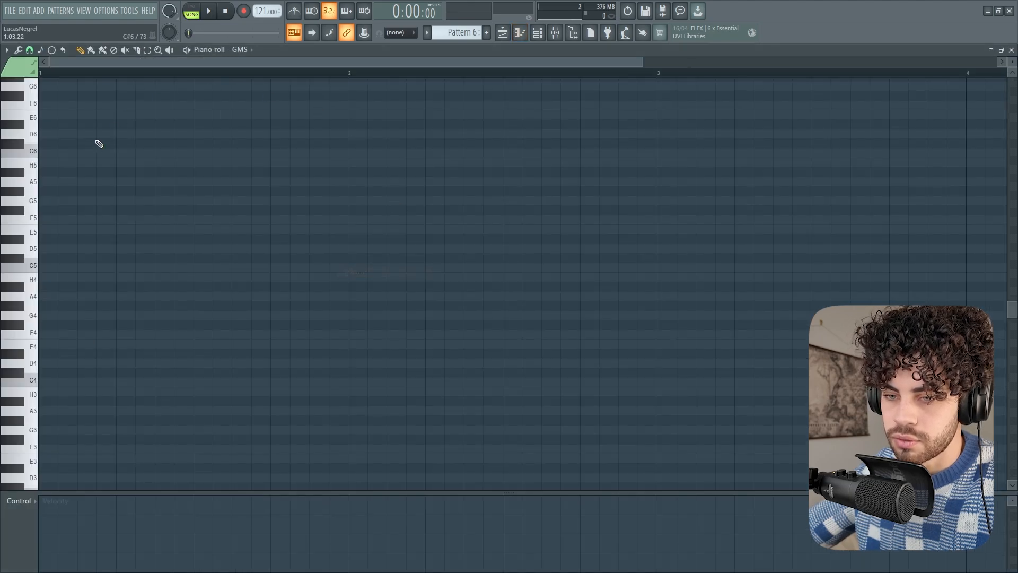
{"action": "scroll", "coordinate": [241, 345], "scroll_direction": "down", "scroll_amount": 3}
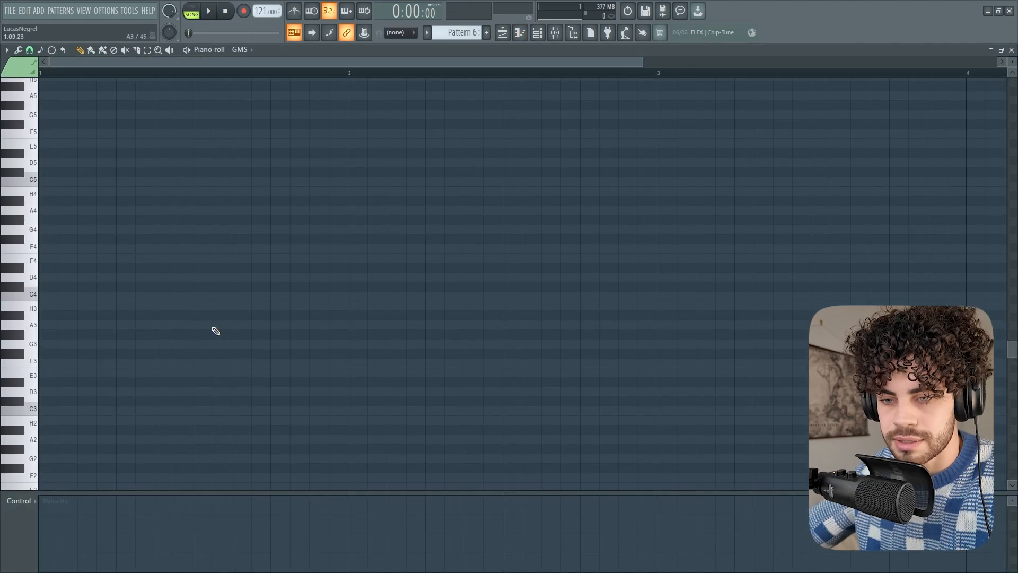
{"action": "left_click", "coordinate": [46, 296]}
{"action": "left_click", "coordinate": [82, 248]}
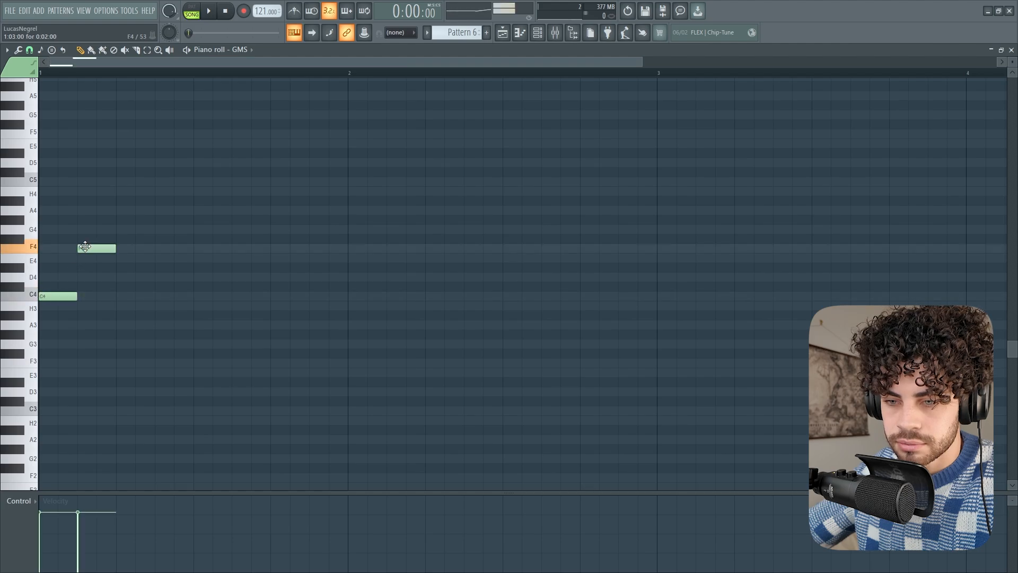
{"action": "left_click", "coordinate": [129, 153]}
{"action": "left_click_drag", "start_coordinate": [168, 173], "coordinate": [155, 182]}
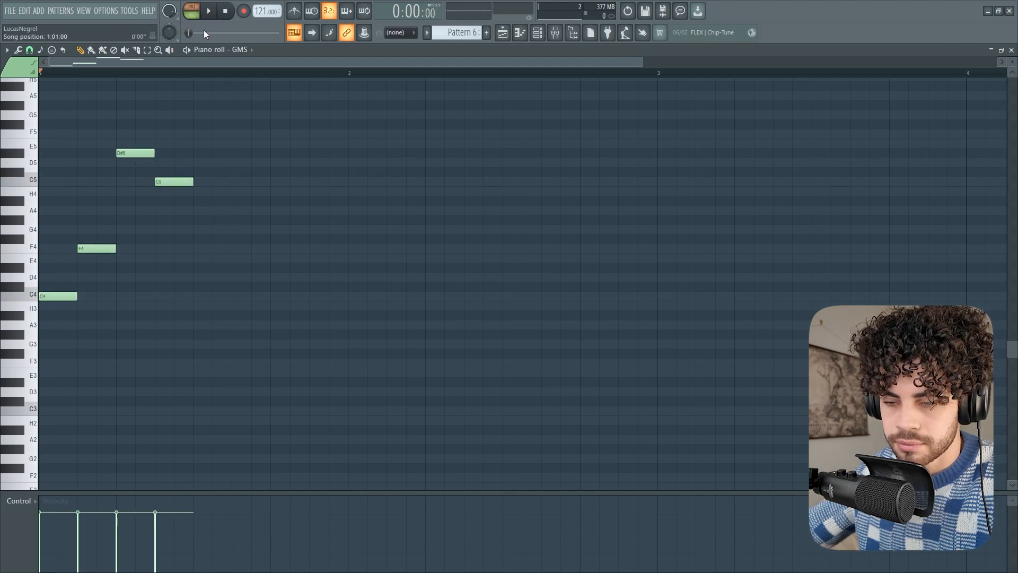
Add a fifth two-step note on F4 after the C5 in the GMS melody and play the pattern
{"action": "key", "text": "space"}
{"action": "scroll", "coordinate": [378, 215], "scroll_direction": "up", "scroll_amount": 1}
{"action": "key", "text": "space"}
{"action": "left_click", "coordinate": [197, 219]}
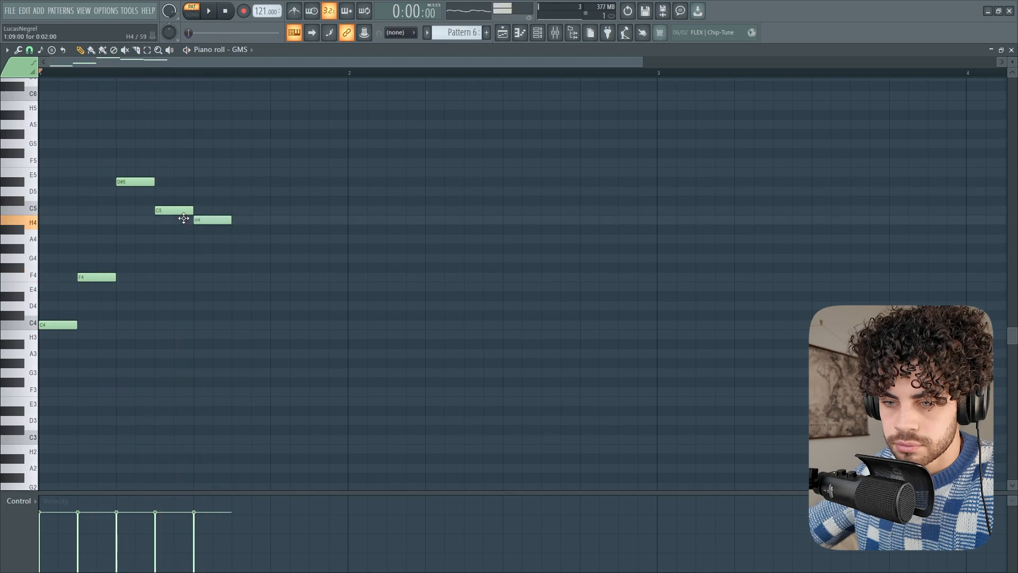
{"action": "key", "text": "space"}
{"action": "left_click_drag", "start_coordinate": [199, 220], "coordinate": [209, 276]}
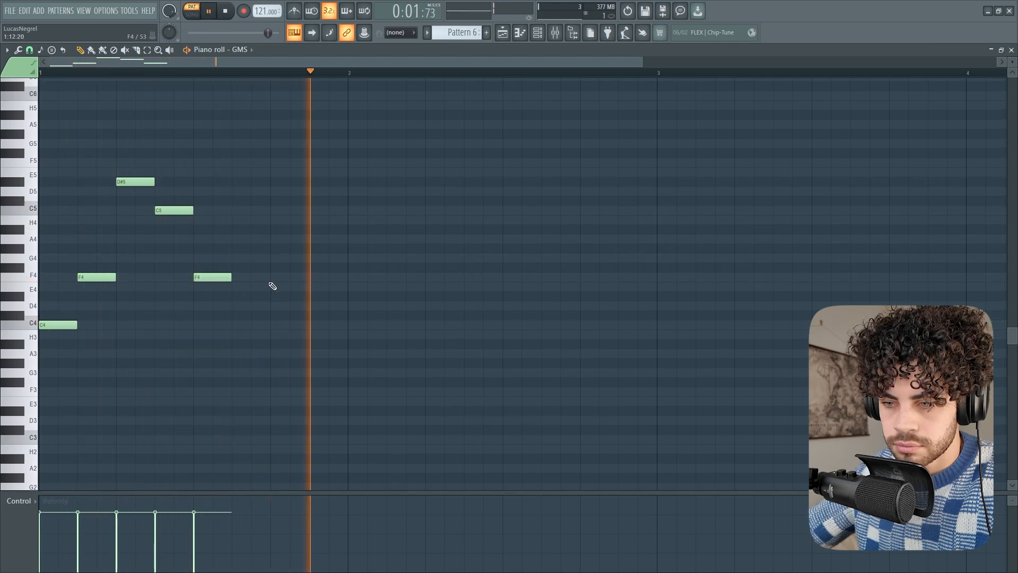
{"action": "key", "text": "space"}
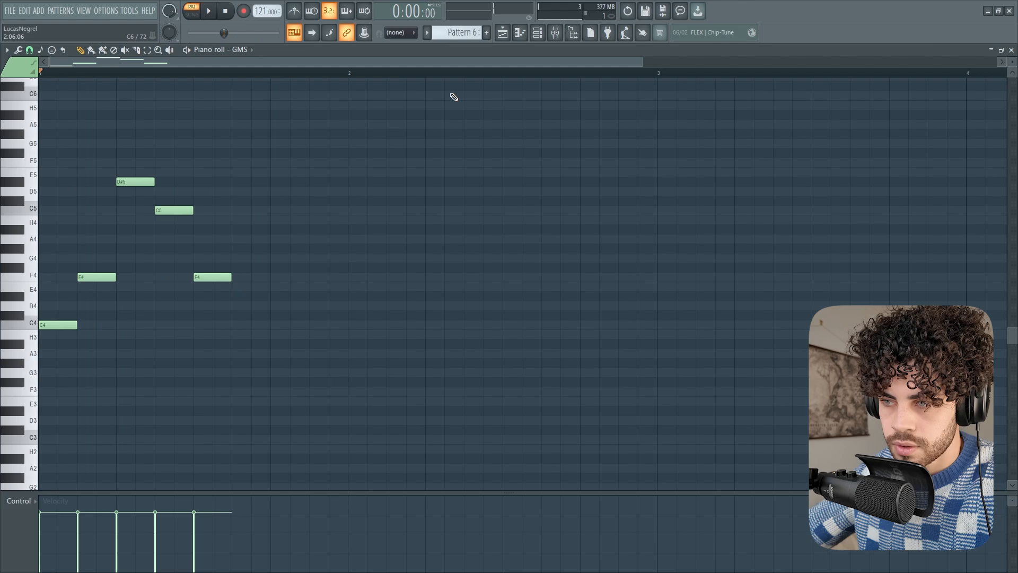
Open the FL Keys channel's piano roll from the channel rack
{"action": "left_click", "coordinate": [537, 32]}
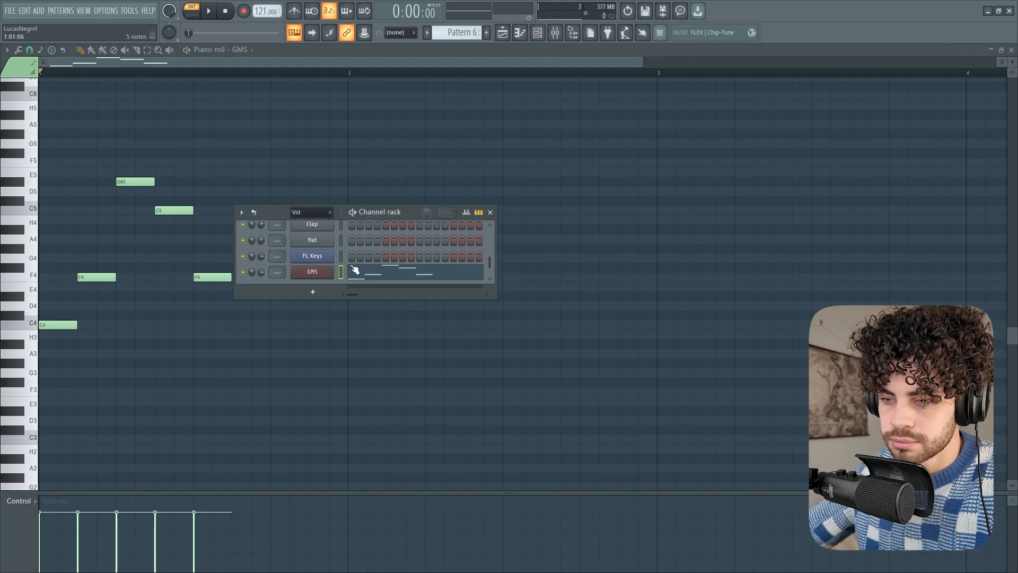
{"action": "right_click", "coordinate": [331, 256]}
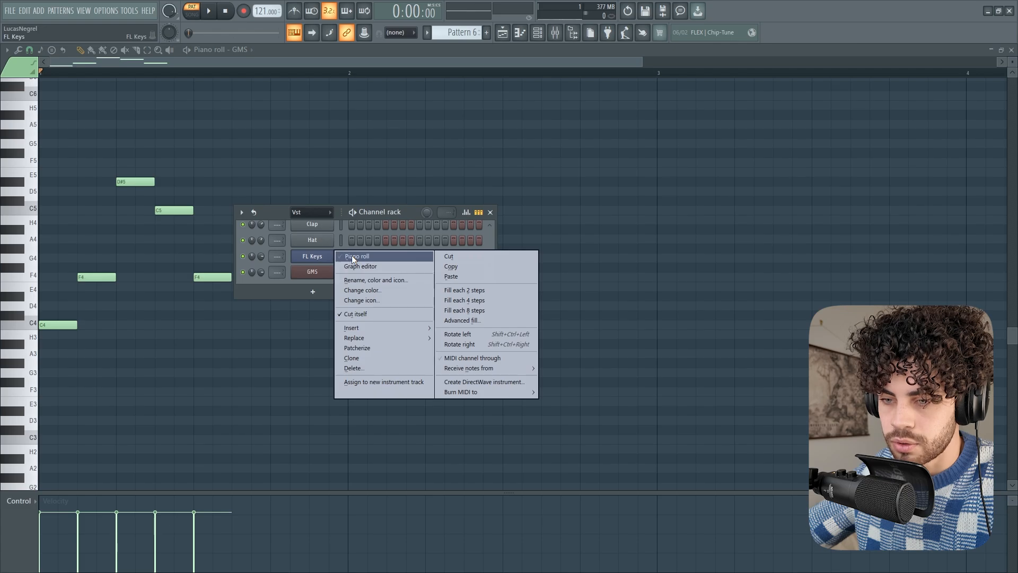
{"action": "left_click", "coordinate": [353, 257]}
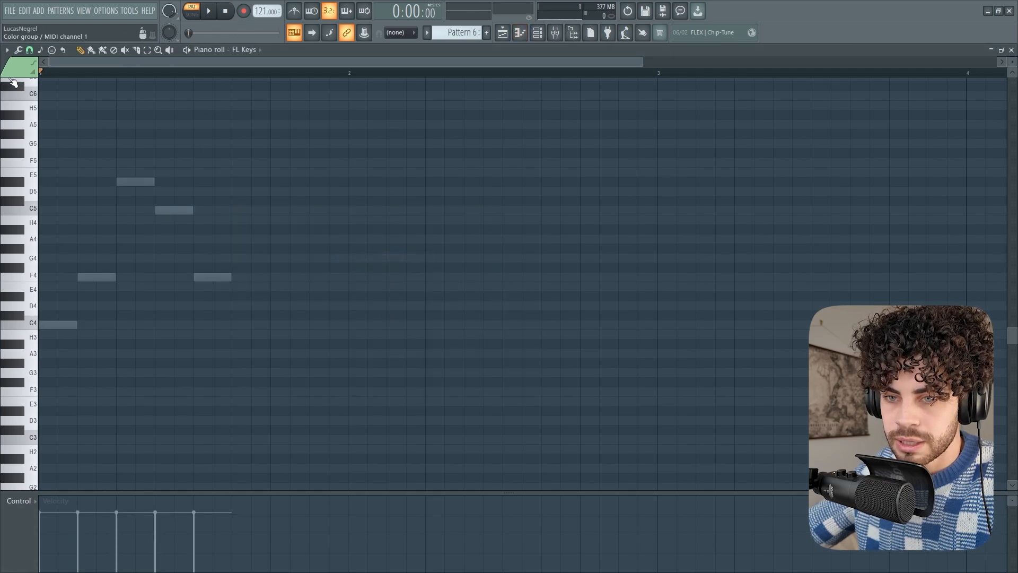
Review the piano roll's view options, including the ghost channels setting, without changing anything
{"action": "left_click", "coordinate": [6, 49]}
{"action": "mouse_move", "coordinate": [21, 104]}
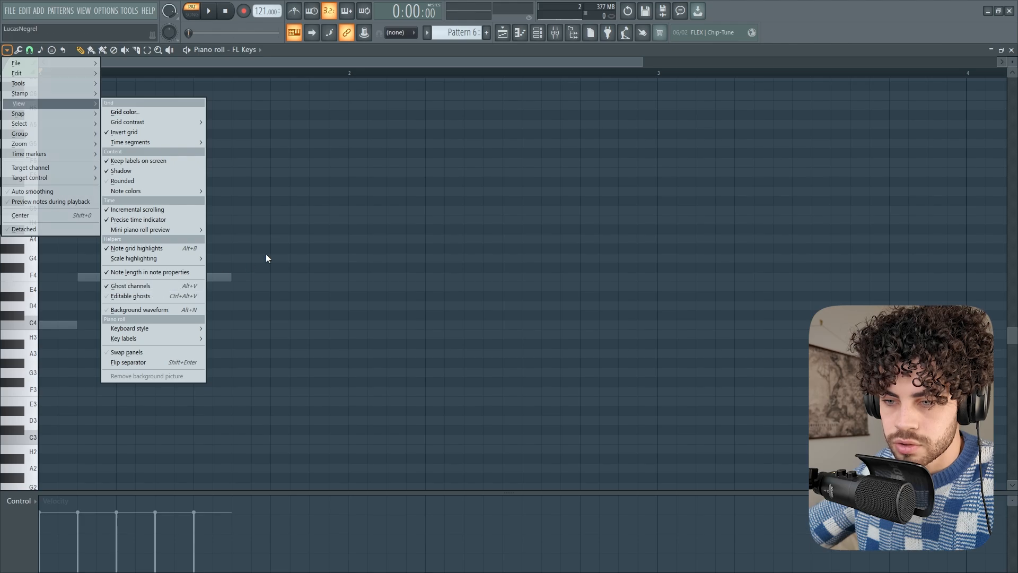
{"action": "left_click", "coordinate": [286, 241]}
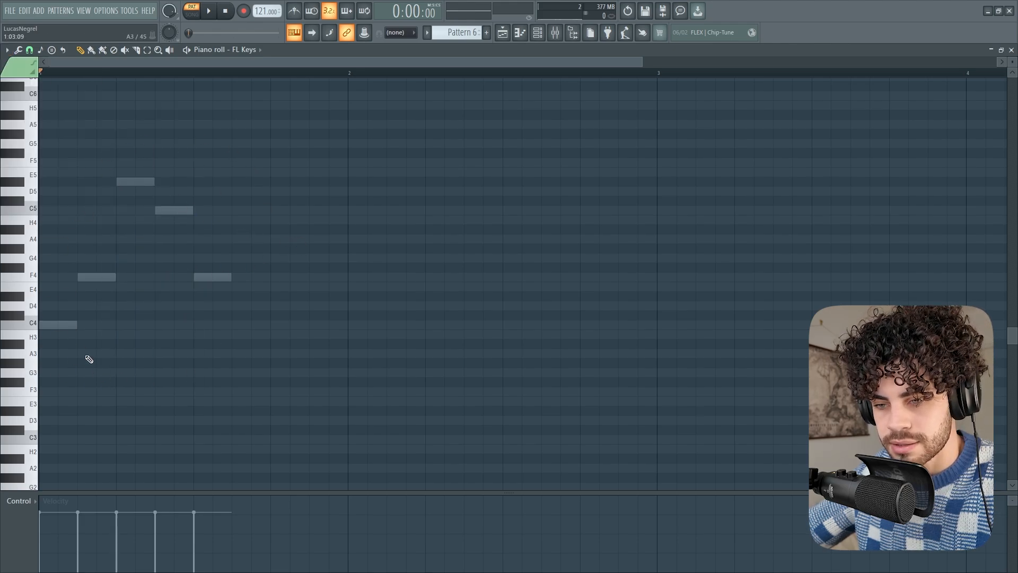
Trace the ghost melody C4, F4, D#5, C5 and F4 in the FL Keys piano roll, play it and clear the notes
{"action": "scroll", "coordinate": [149, 280], "scroll_direction": "up", "scroll_amount": 1}
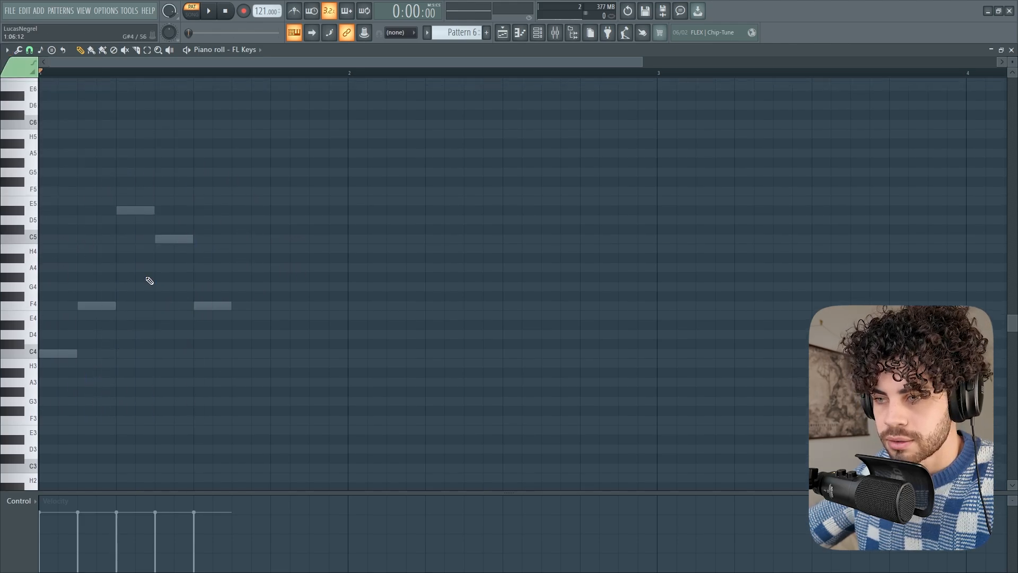
{"action": "left_click", "coordinate": [50, 354]}
{"action": "left_click", "coordinate": [79, 306]}
{"action": "left_click", "coordinate": [118, 211]}
{"action": "left_click", "coordinate": [156, 239]}
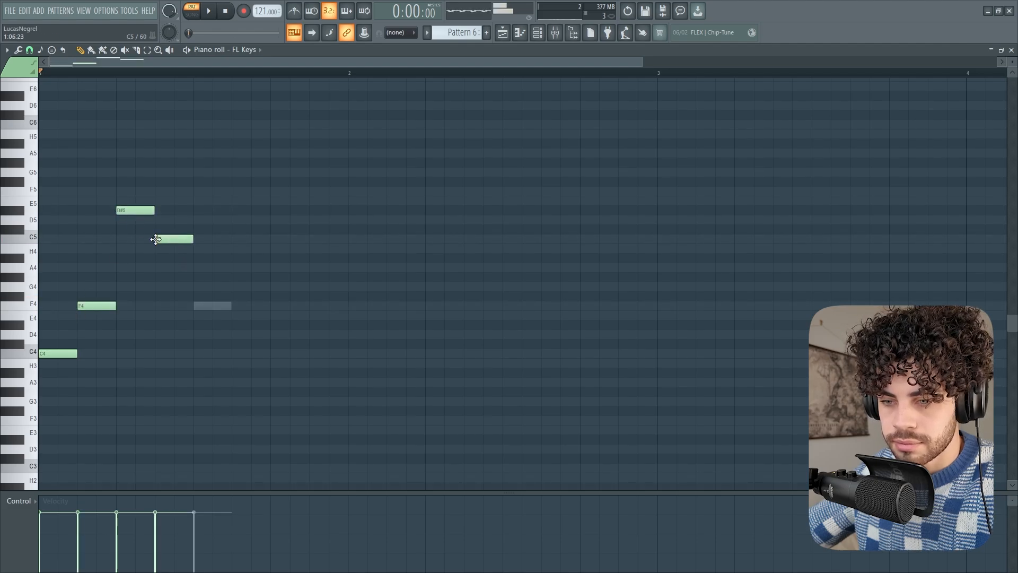
{"action": "left_click", "coordinate": [197, 305]}
{"action": "key", "text": "space"}
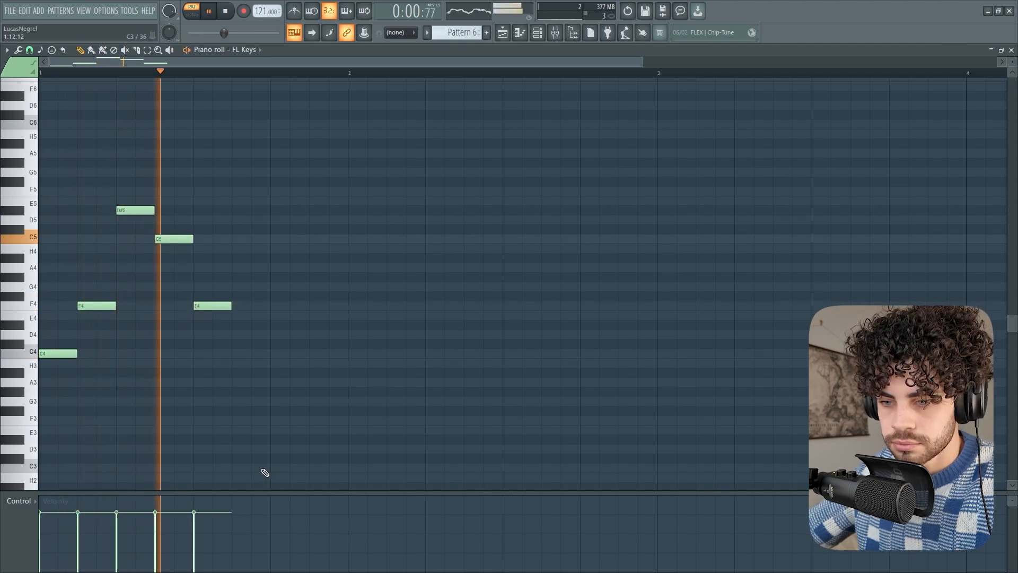
{"action": "key", "text": "space"}
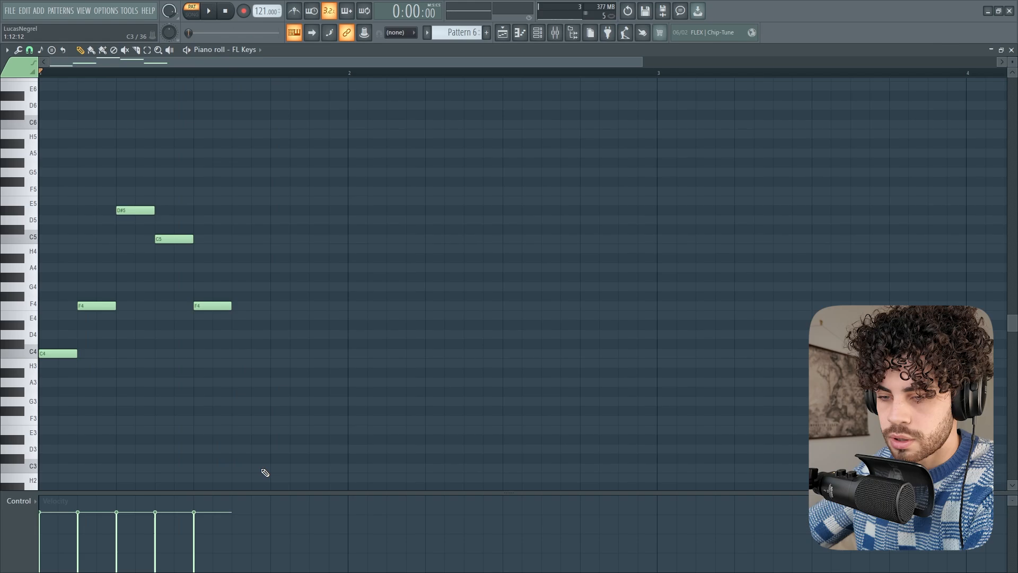
{"action": "key", "text": "ctrl+a"}
{"action": "key", "text": "Delete"}
Draw one-step FL Keys notes F4, D#5 and C5 following the ghost melody, plus F4 one step after them, and play the pattern
{"action": "left_click", "coordinate": [240, 308]}
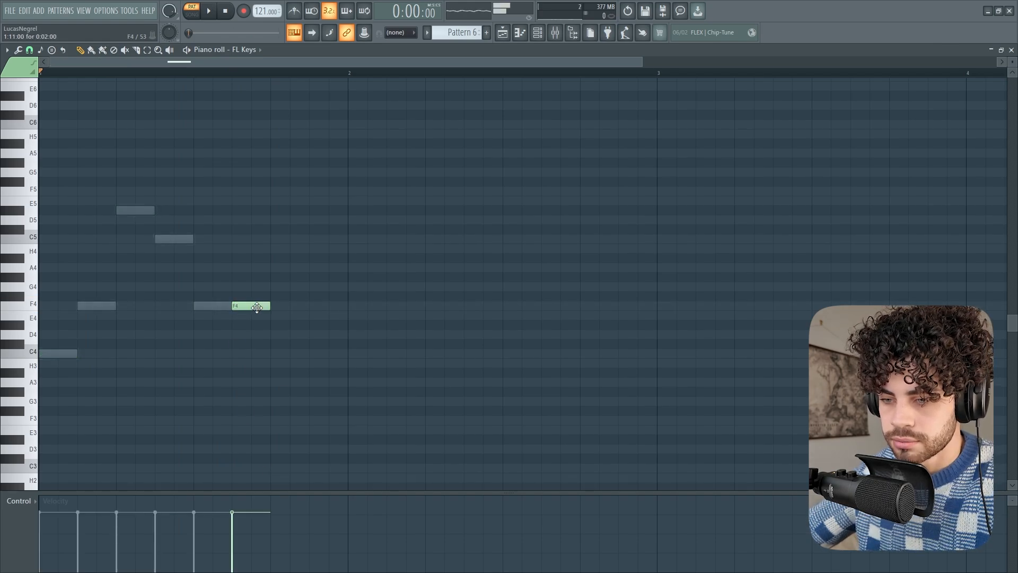
{"action": "left_click_drag", "start_coordinate": [269, 307], "coordinate": [251, 305]}
{"action": "left_click", "coordinate": [256, 211]}
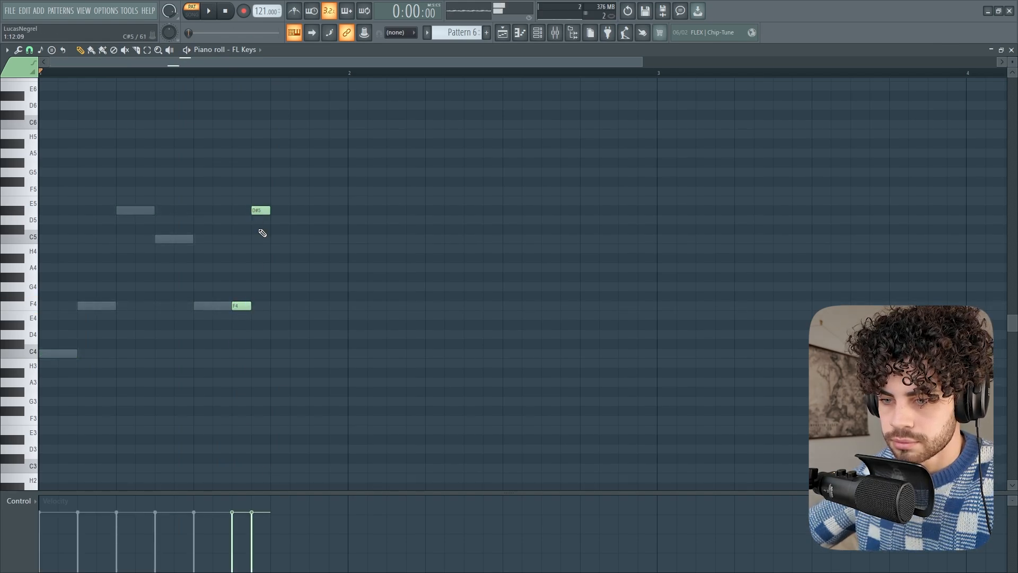
{"action": "left_click", "coordinate": [274, 238]}
{"action": "left_click", "coordinate": [316, 305]}
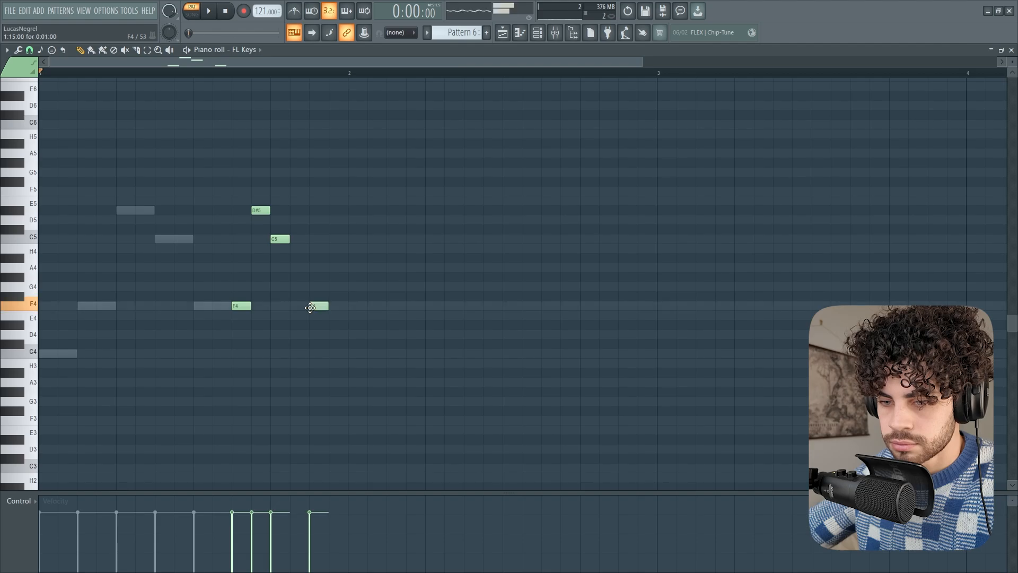
{"action": "key", "text": "space"}
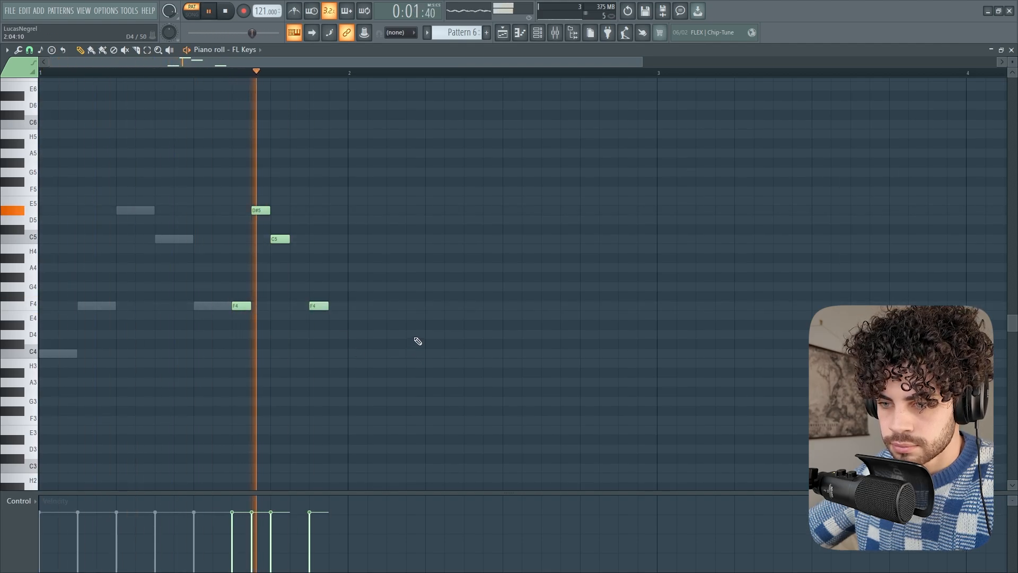
{"action": "key", "text": "space"}
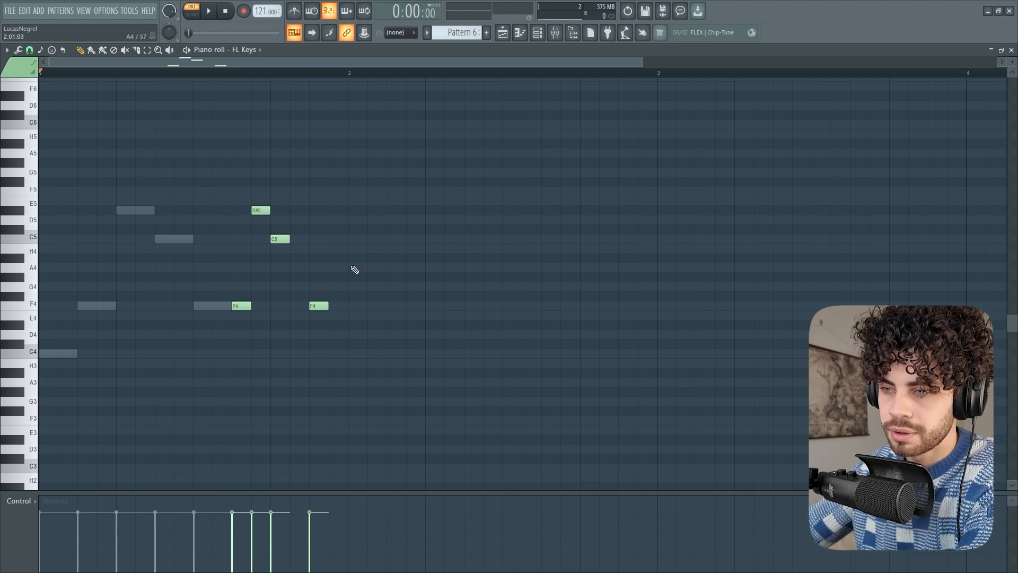
Open the GMS channel's piano roll from the channel rack
{"action": "left_click", "coordinate": [538, 34]}
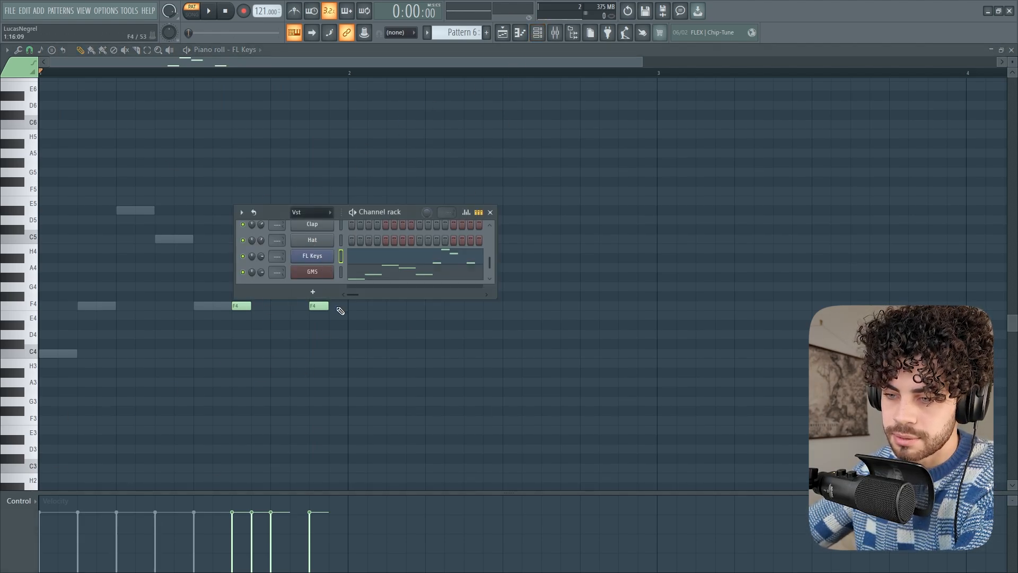
{"action": "right_click", "coordinate": [310, 272]}
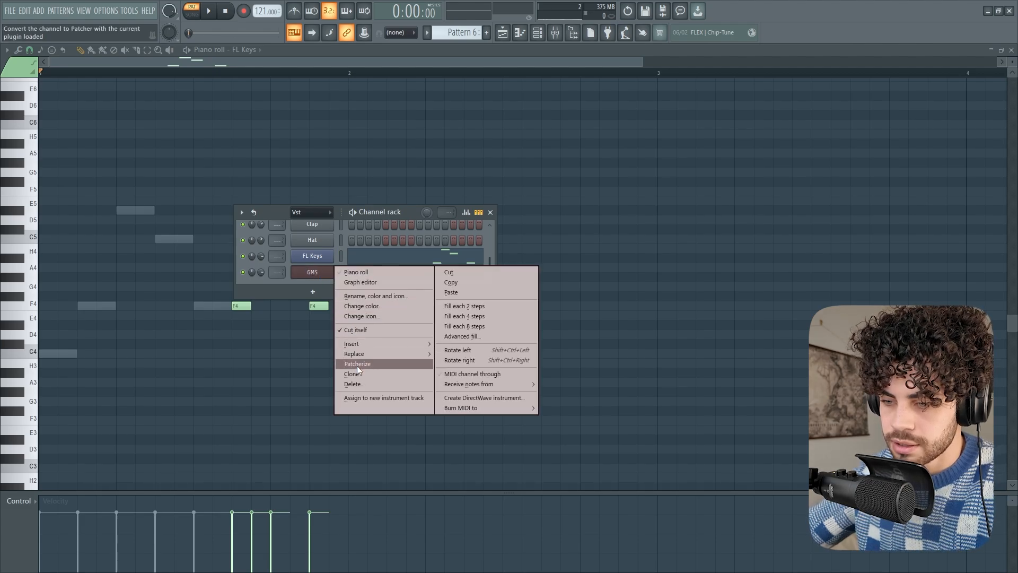
{"action": "left_click", "coordinate": [367, 274]}
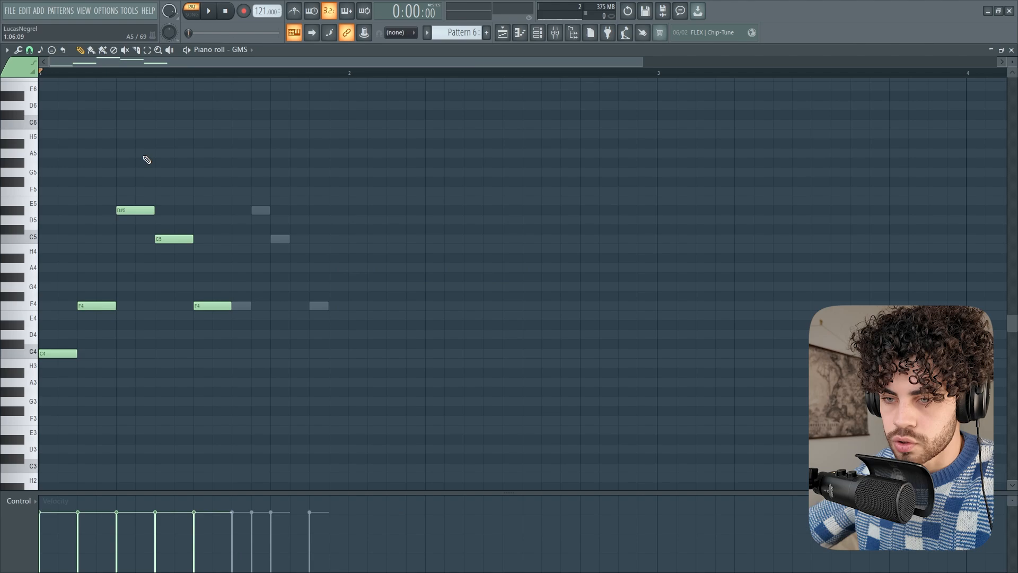
Show the GMS channel's graph editor in the channel rack
{"action": "key", "text": "F6"}
{"action": "right_click", "coordinate": [317, 272]}
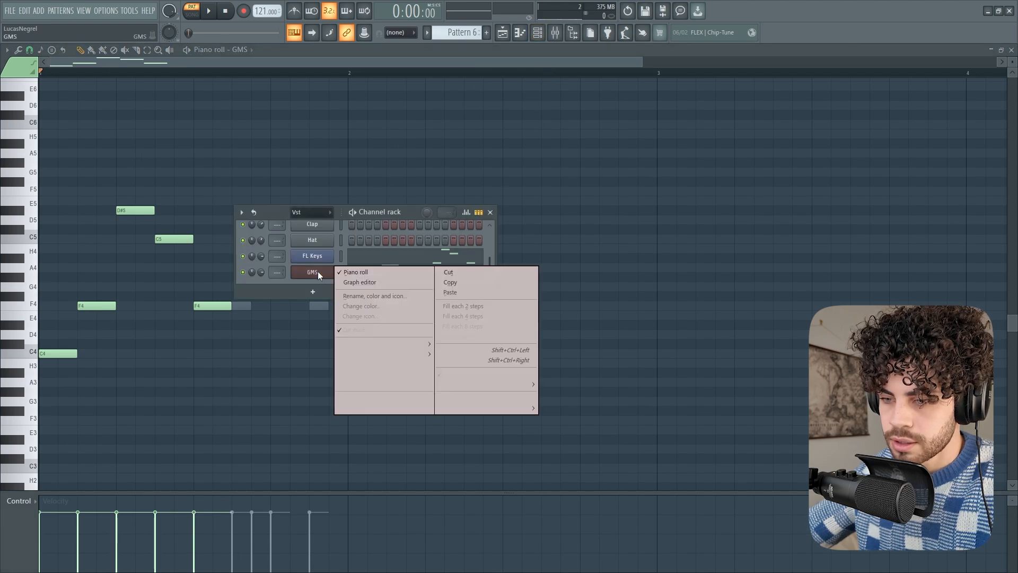
{"action": "left_click", "coordinate": [379, 286]}
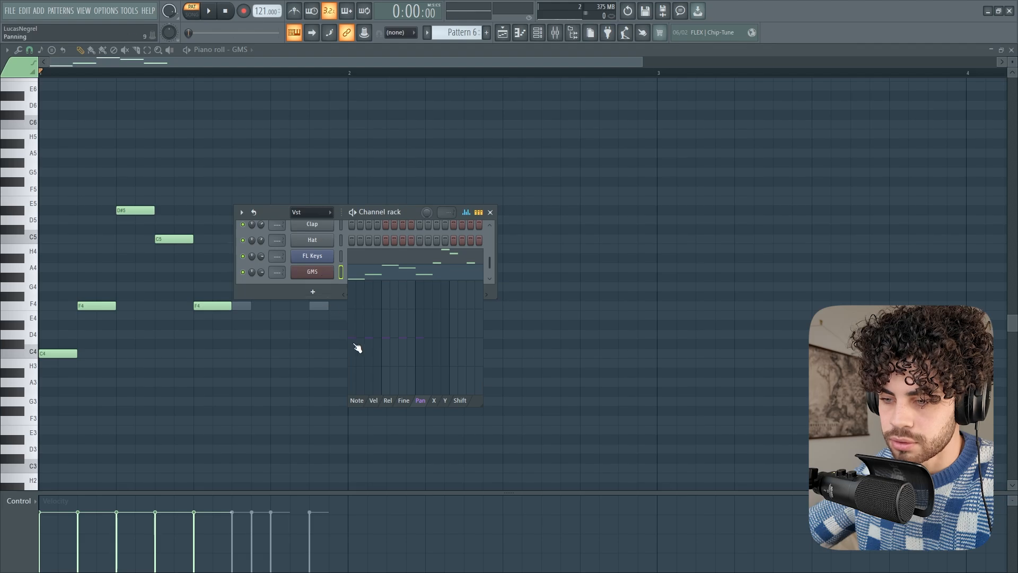
Rename the GMS channel to Lead and colour it olive (#84842C)
{"action": "right_click", "coordinate": [324, 274]}
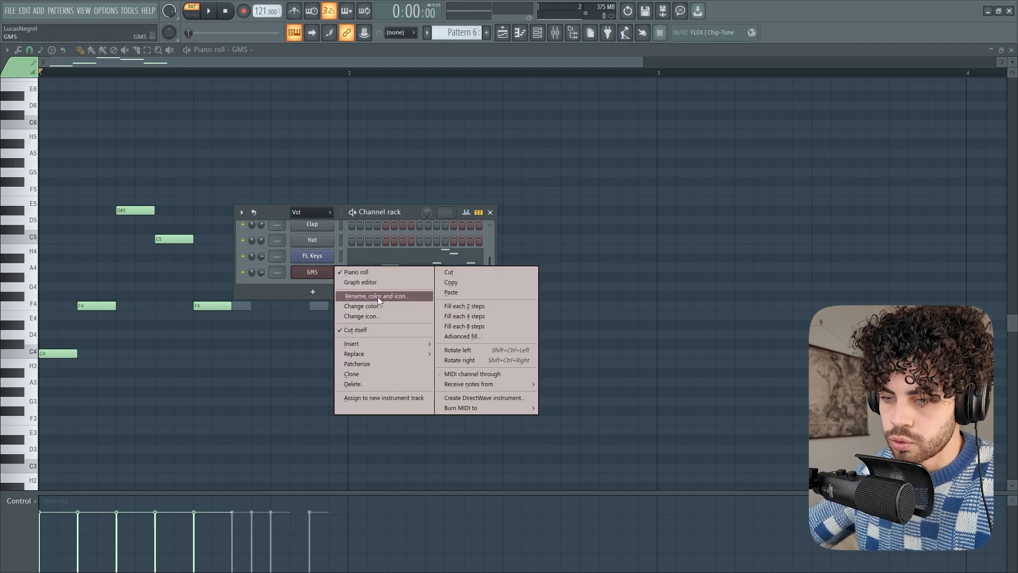
{"action": "left_click", "coordinate": [377, 296]}
{"action": "type", "text": "Lead"}
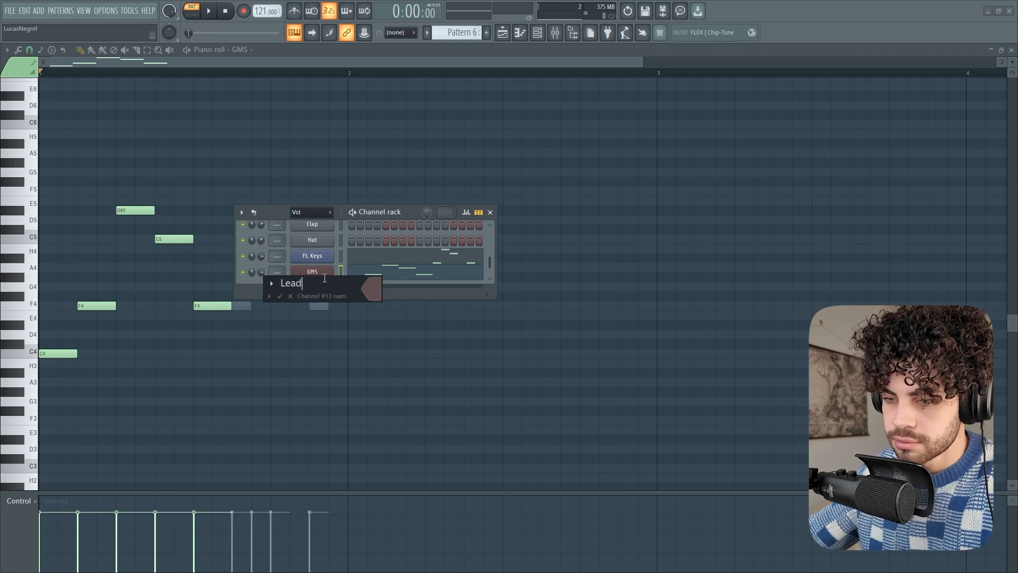
{"action": "left_click", "coordinate": [372, 289]}
{"action": "left_click", "coordinate": [426, 391]}
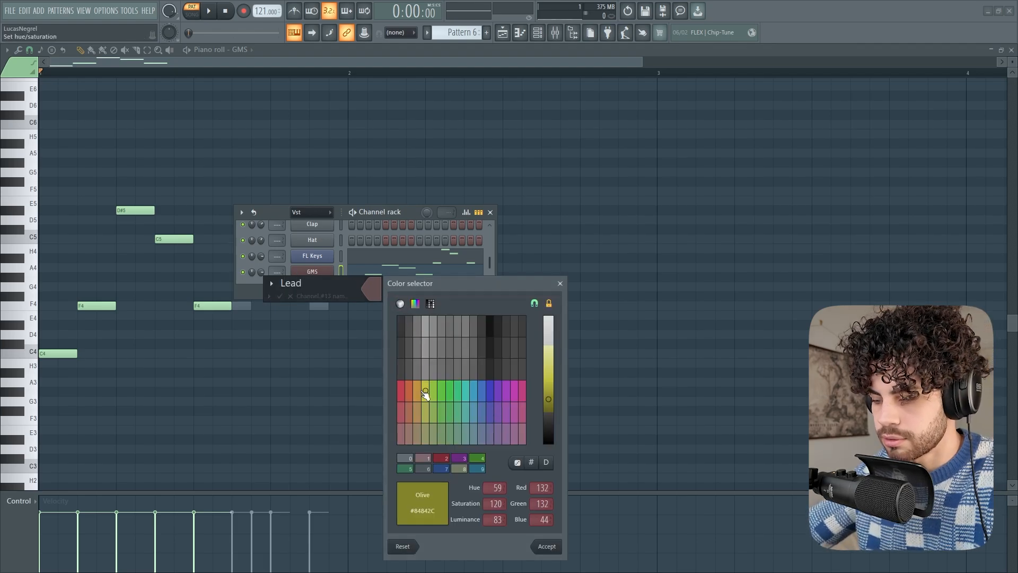
{"action": "key", "text": "Return"}
{"action": "key", "text": "Return"}
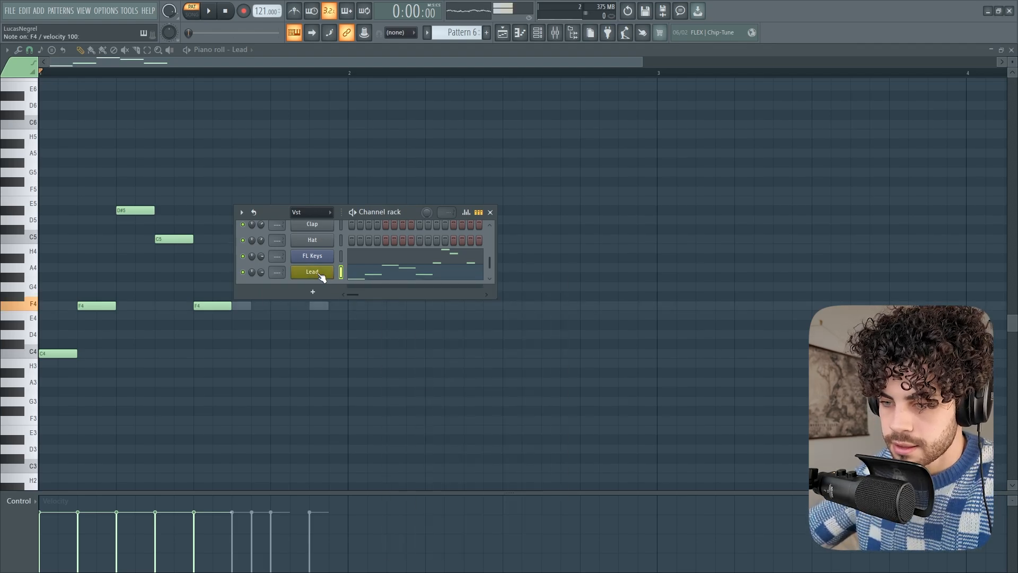
Assign the instrument icon with vertical bars to the Lead channel
{"action": "right_click", "coordinate": [331, 270]}
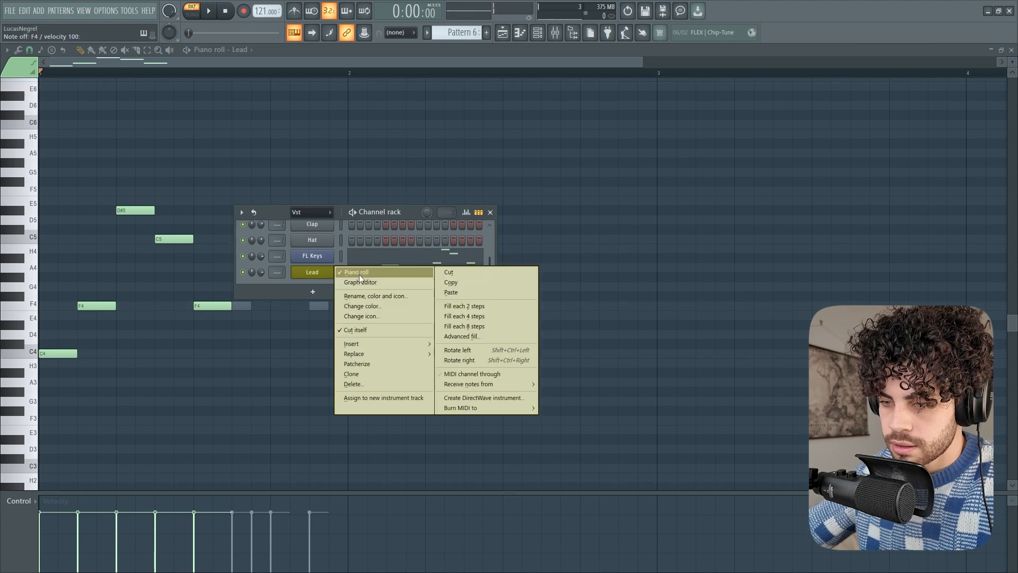
{"action": "left_click", "coordinate": [371, 315]}
{"action": "left_click", "coordinate": [445, 344]}
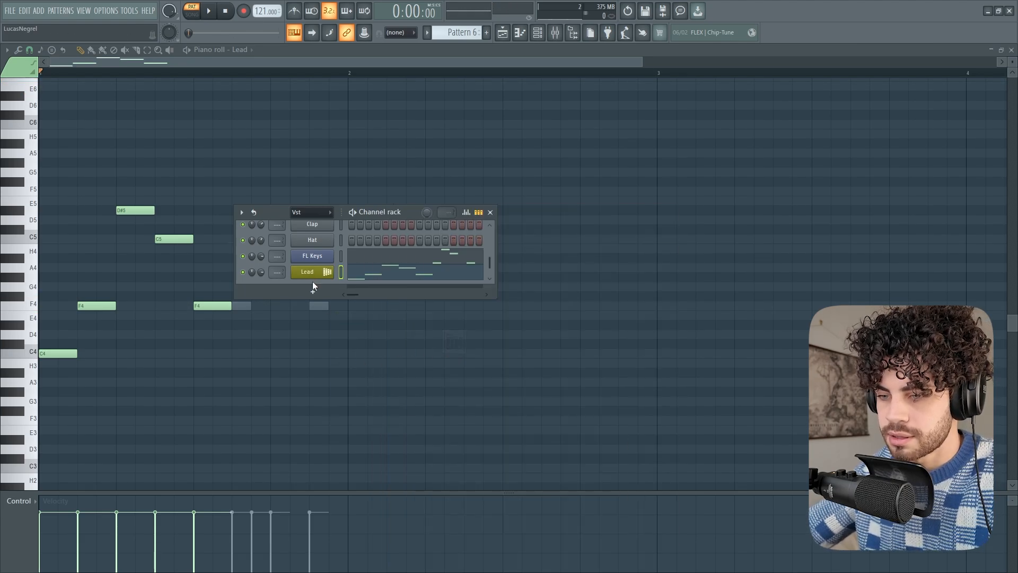
Clone the Lead channel, then enlarge the channel rack to fit all channels and move it clear of the GMS window
{"action": "right_click", "coordinate": [329, 271]}
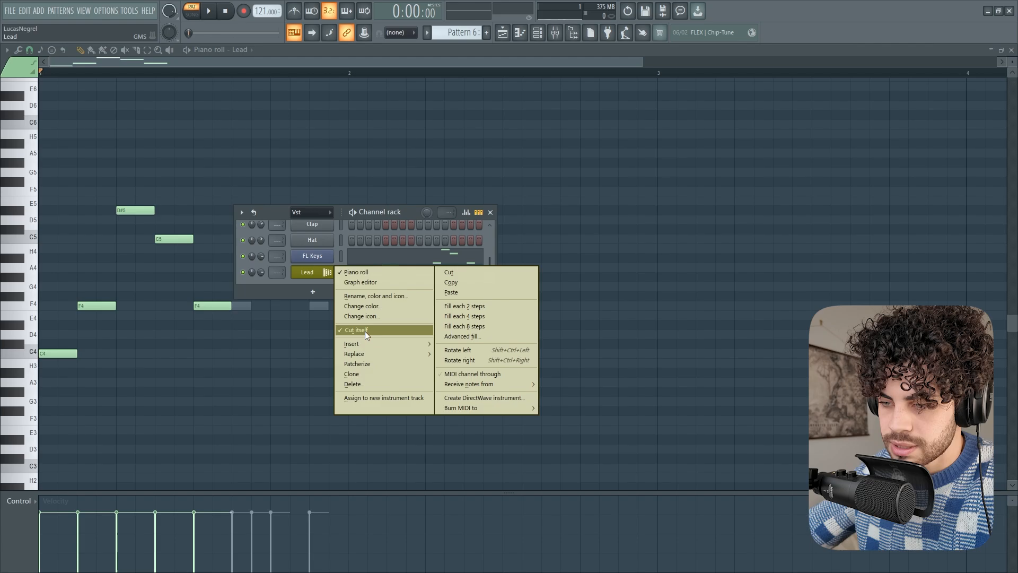
{"action": "mouse_move", "coordinate": [377, 345]}
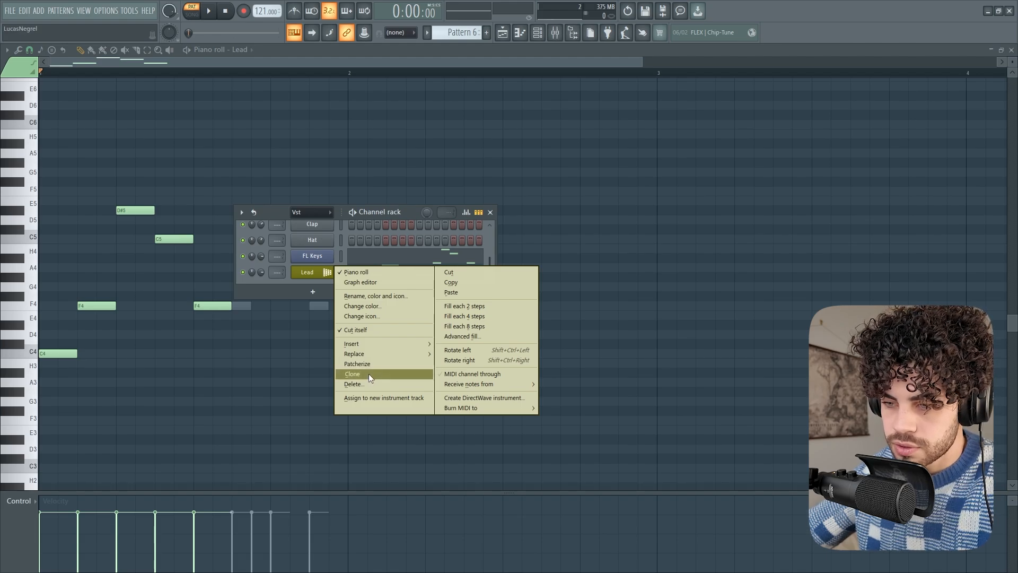
{"action": "left_click", "coordinate": [369, 376]}
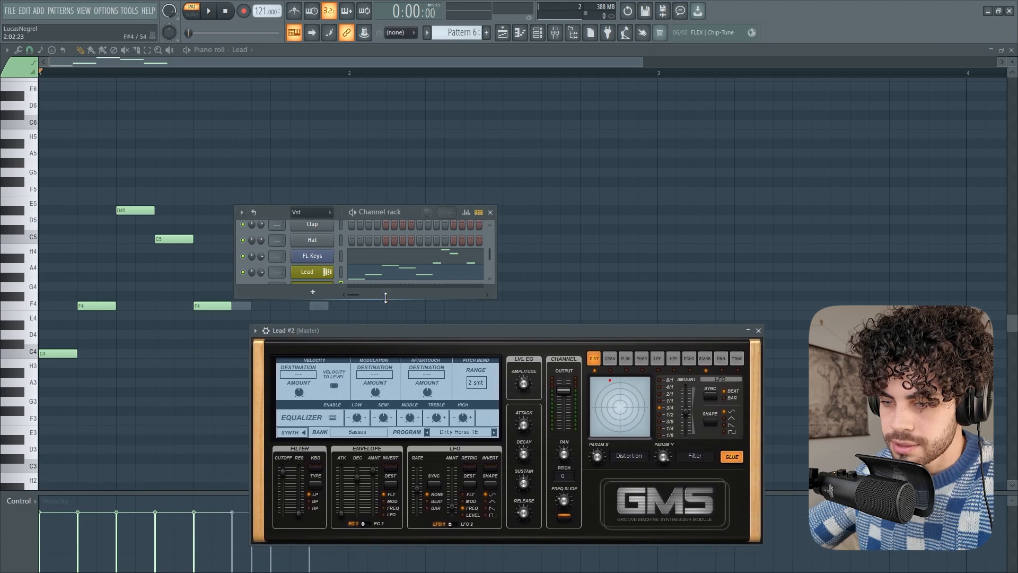
{"action": "left_click_drag", "start_coordinate": [389, 304], "coordinate": [388, 384]}
{"action": "left_click_drag", "start_coordinate": [280, 214], "coordinate": [216, 96]}
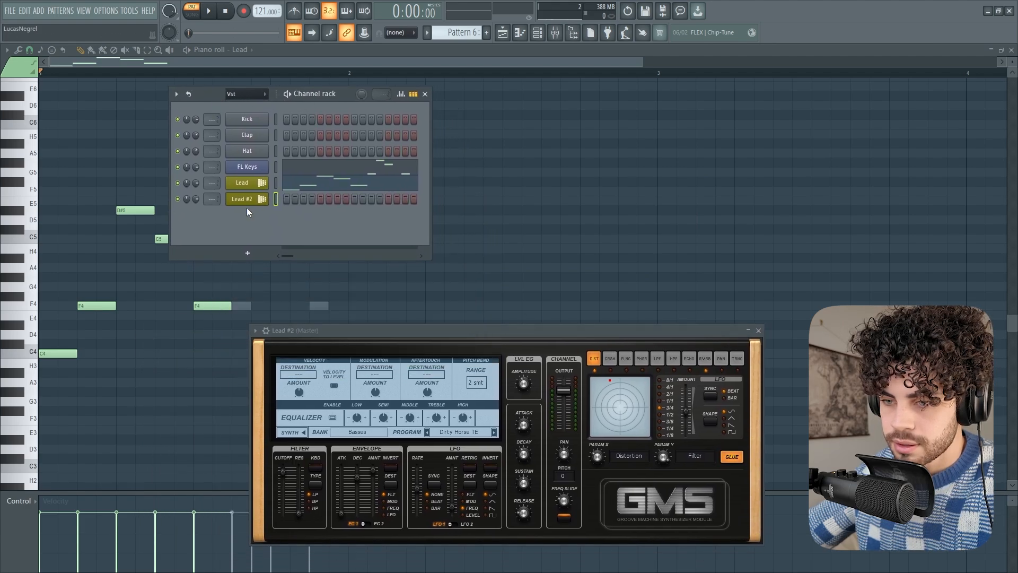
Rename the cloned Lead channel to Bass and set its colour to red-brown (#842C37)
{"action": "right_click", "coordinate": [261, 206]}
{"action": "left_click", "coordinate": [281, 213]}
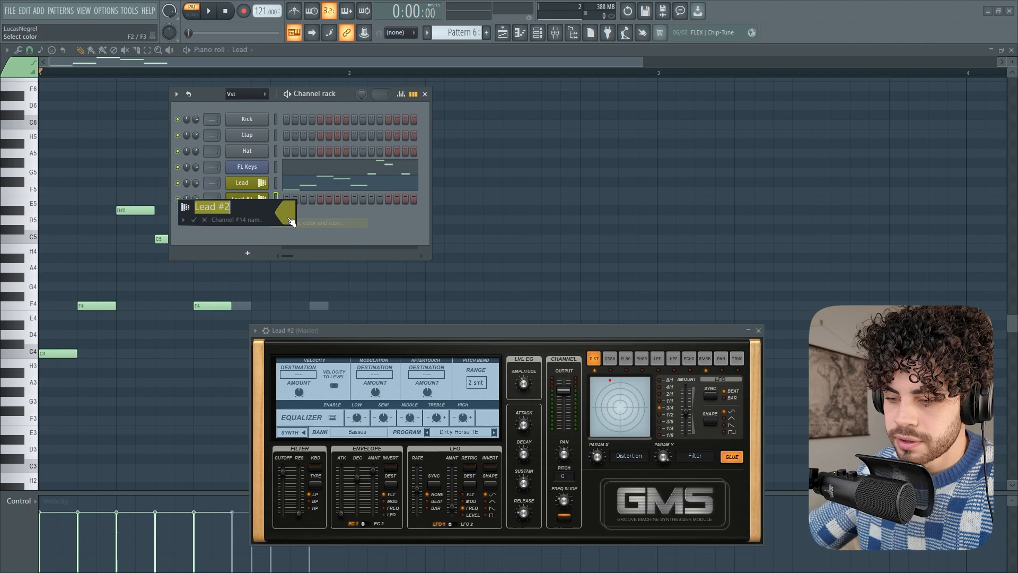
{"action": "type", "text": "Bass"}
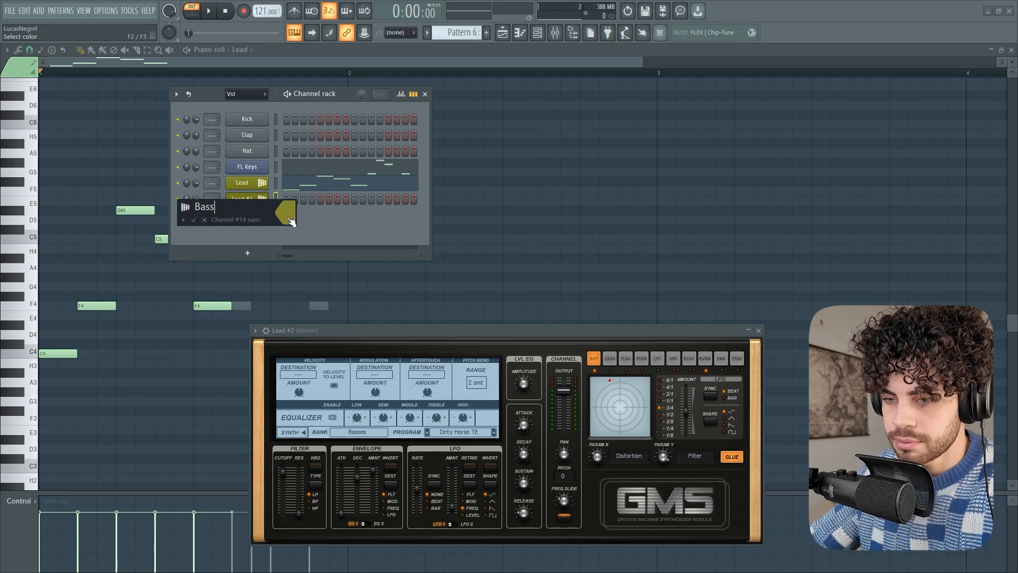
{"action": "left_click", "coordinate": [289, 218]}
{"action": "left_click", "coordinate": [316, 316]}
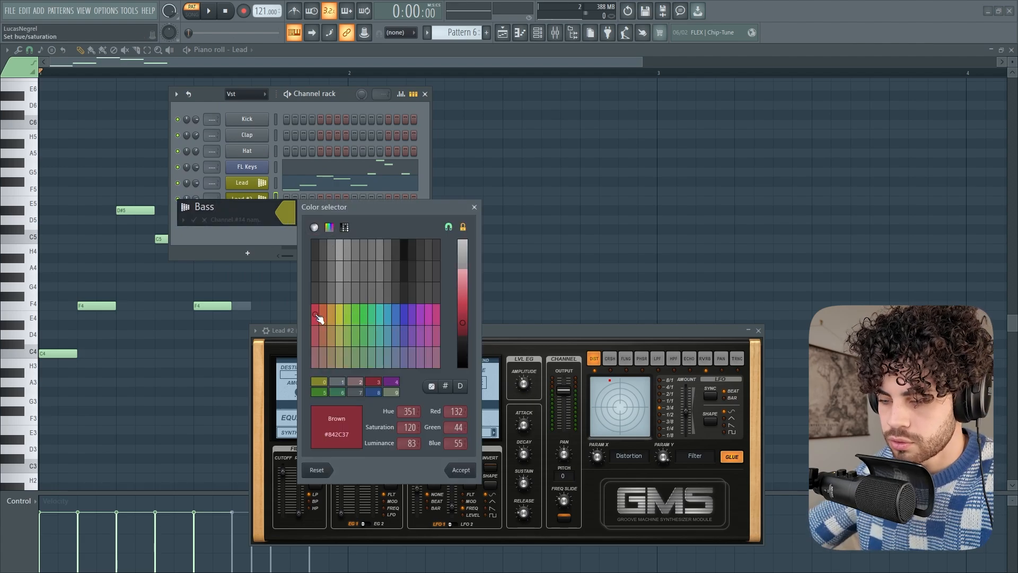
{"action": "key", "text": "Return"}
Give the Bass channel a guitar icon and apply its new name, colour and icon
{"action": "left_click", "coordinate": [185, 206]}
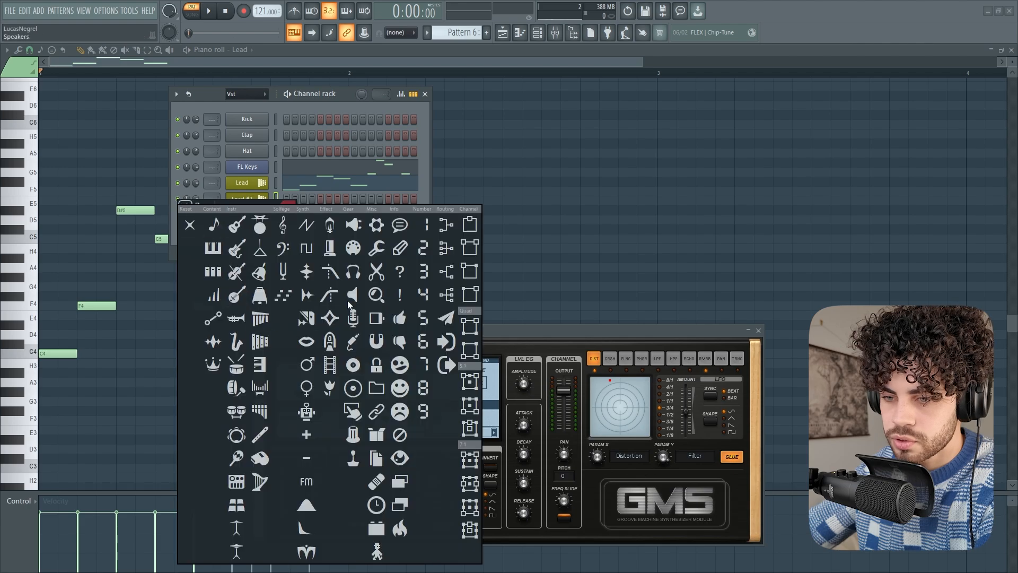
{"action": "left_click", "coordinate": [259, 225]}
{"action": "key", "text": "Return"}
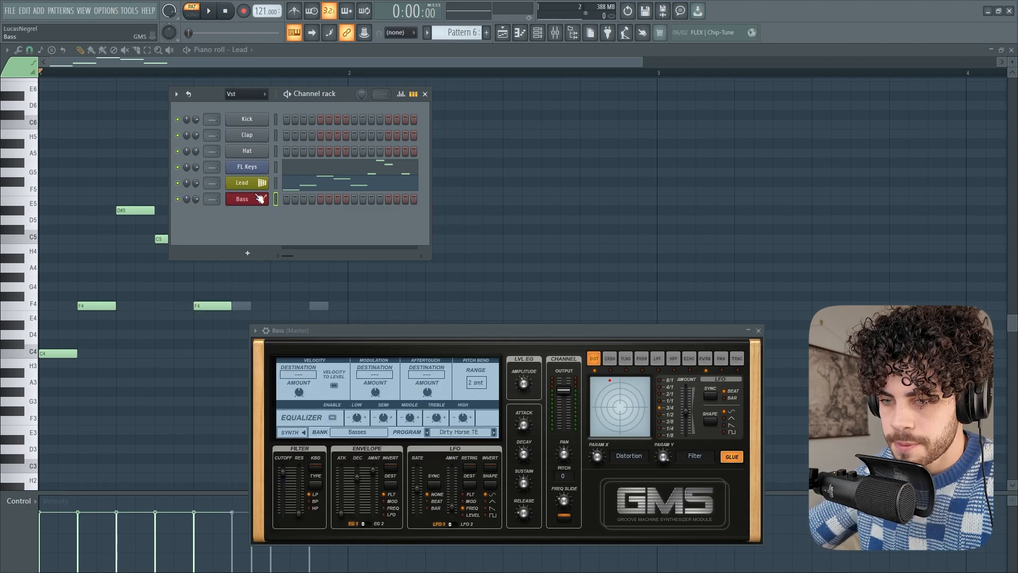
Select only the FL Keys channel, clear its notes from the pattern and play the pattern
{"action": "left_click", "coordinate": [274, 168]}
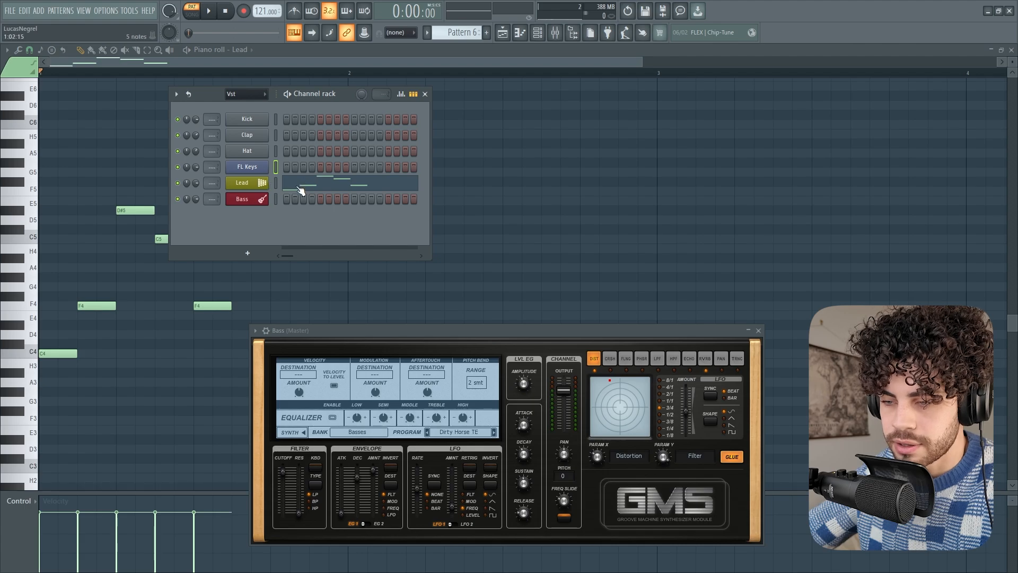
{"action": "key", "text": "space"}
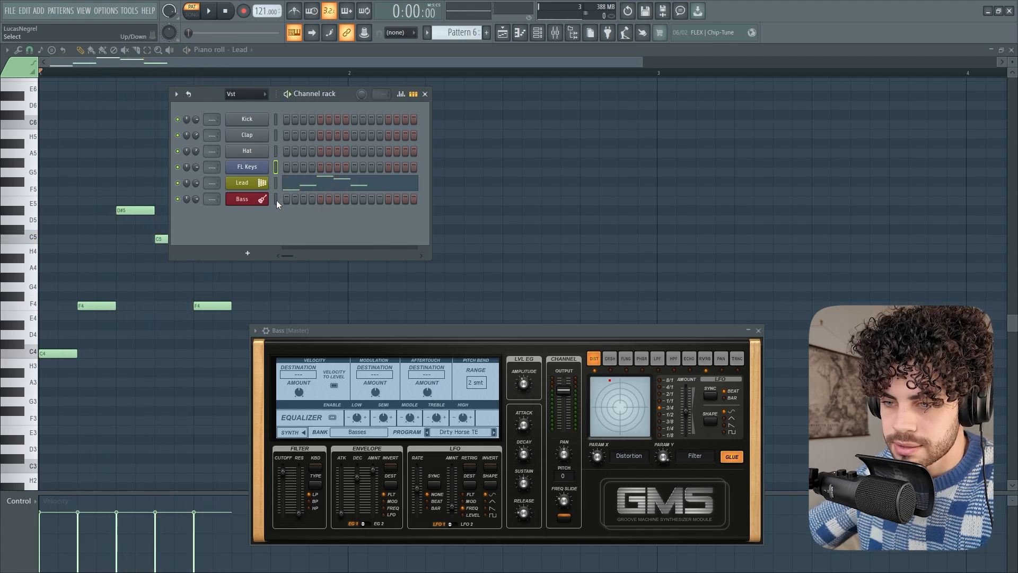
Open the Bass channel's GMS instrument window from the channel rack
{"action": "right_click", "coordinate": [253, 198]}
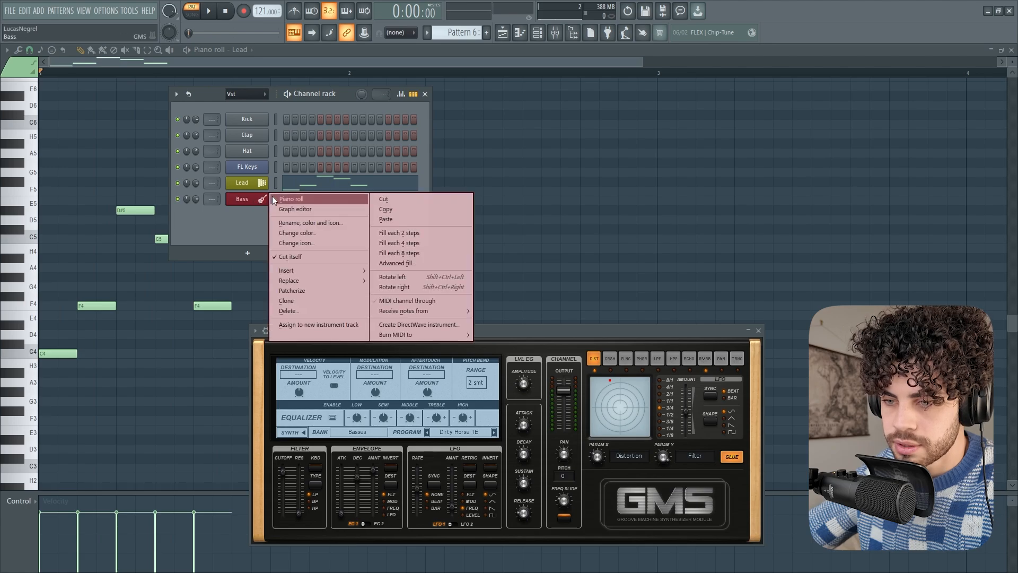
{"action": "left_click", "coordinate": [250, 201]}
{"action": "left_click", "coordinate": [251, 201]}
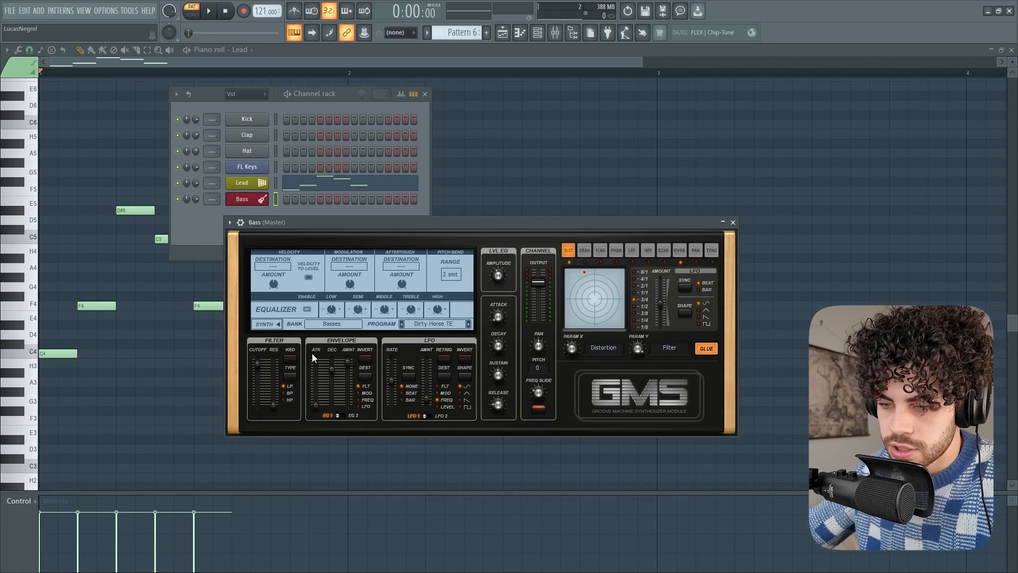
Load the Bouncey Chunk TE program from the Basses bank into the Bass channel's GMS and open the channel's piano roll
{"action": "left_click", "coordinate": [339, 326]}
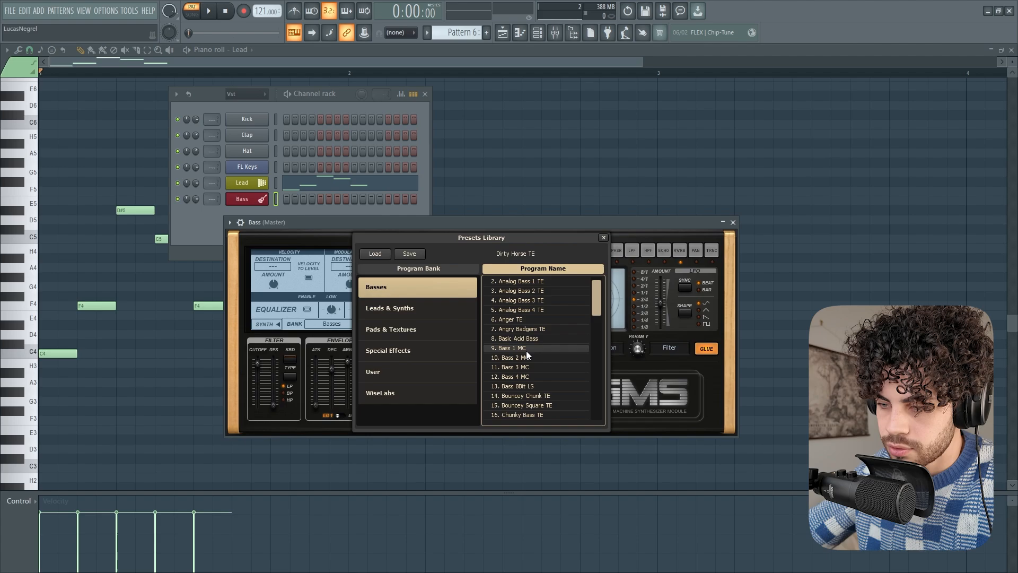
{"action": "double_click", "coordinate": [538, 299]}
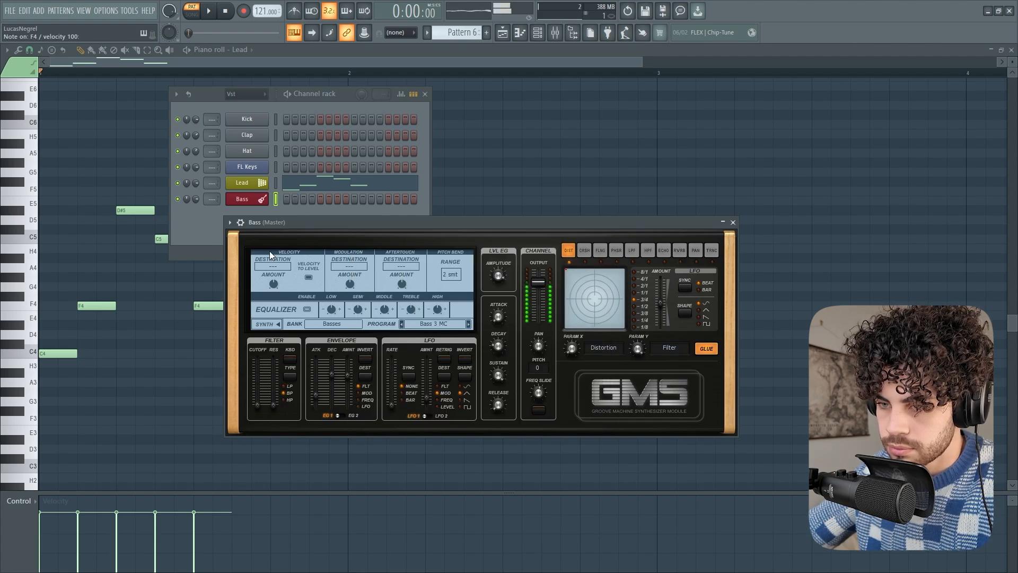
{"action": "left_click", "coordinate": [468, 324]}
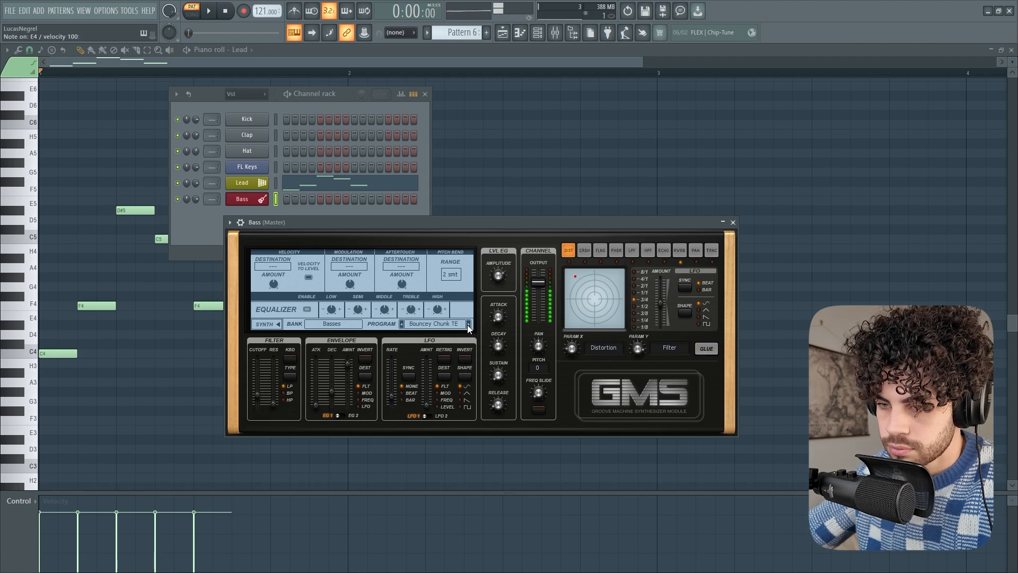
{"action": "right_click", "coordinate": [261, 200]}
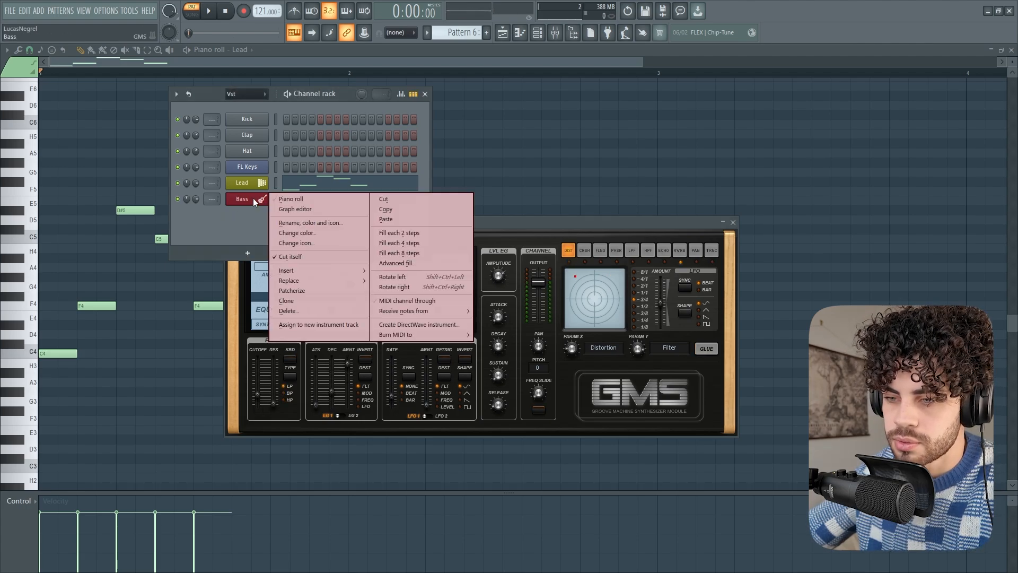
{"action": "left_click", "coordinate": [288, 198]}
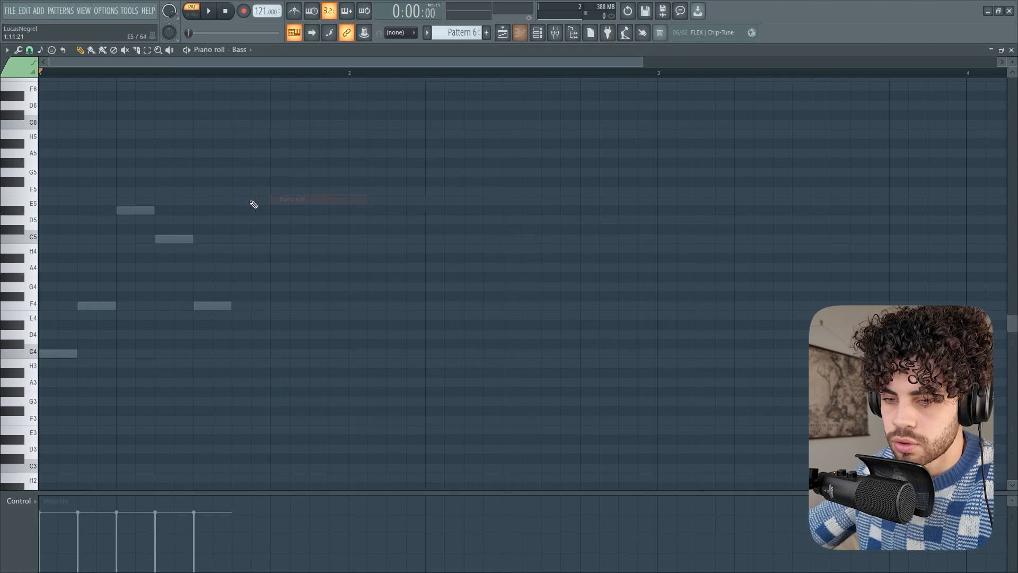
Try doubling the Lead melody in the Bass piano roll with short C4, F4, D#5, C5 and F4 notes over its ghost notes, and play it
{"action": "left_click", "coordinate": [46, 353]}
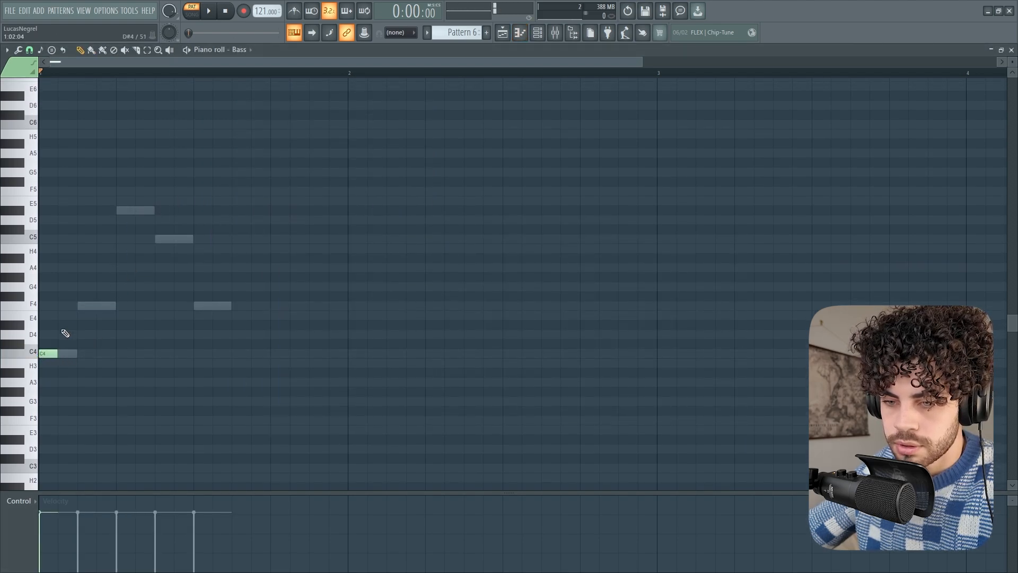
{"action": "left_click", "coordinate": [80, 306]}
{"action": "left_click", "coordinate": [119, 211]}
{"action": "left_click", "coordinate": [158, 238]}
{"action": "left_click", "coordinate": [196, 306]}
{"action": "key", "text": "space"}
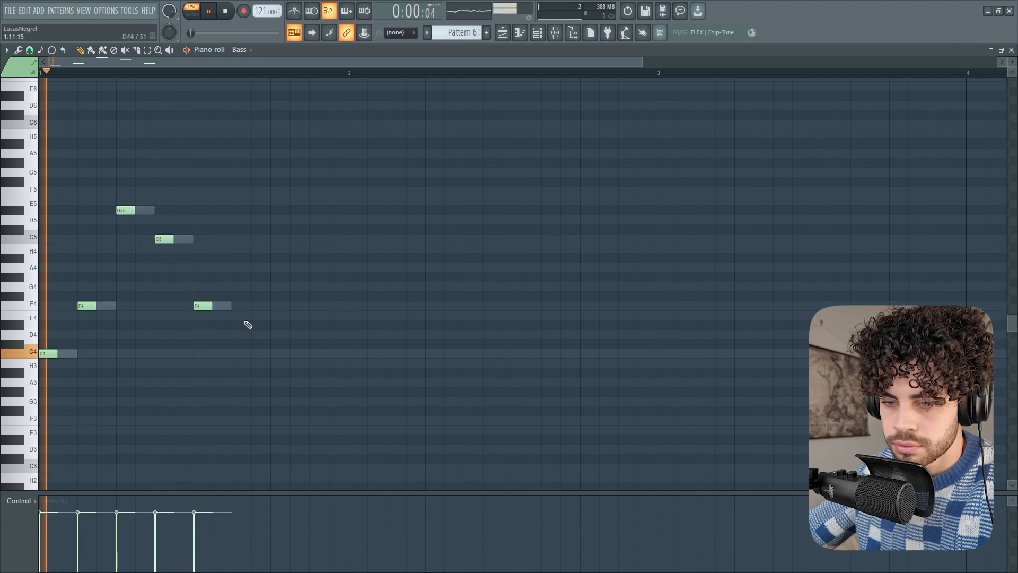
{"action": "key", "text": "space"}
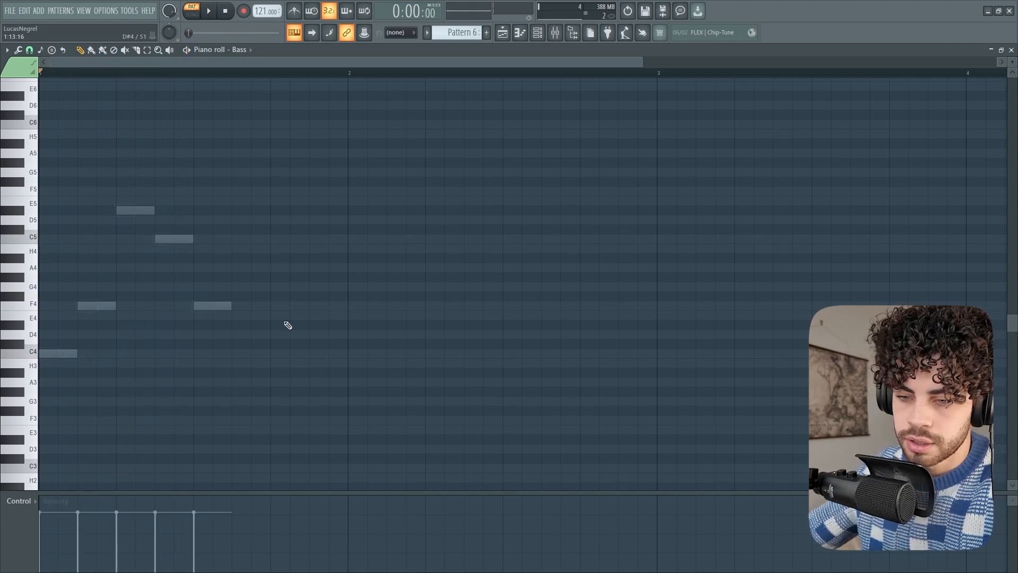
Add the Bass notes C4, D#5 and D5 right after the Lead melody in the first bar and play the pattern
{"action": "left_click", "coordinate": [239, 353]}
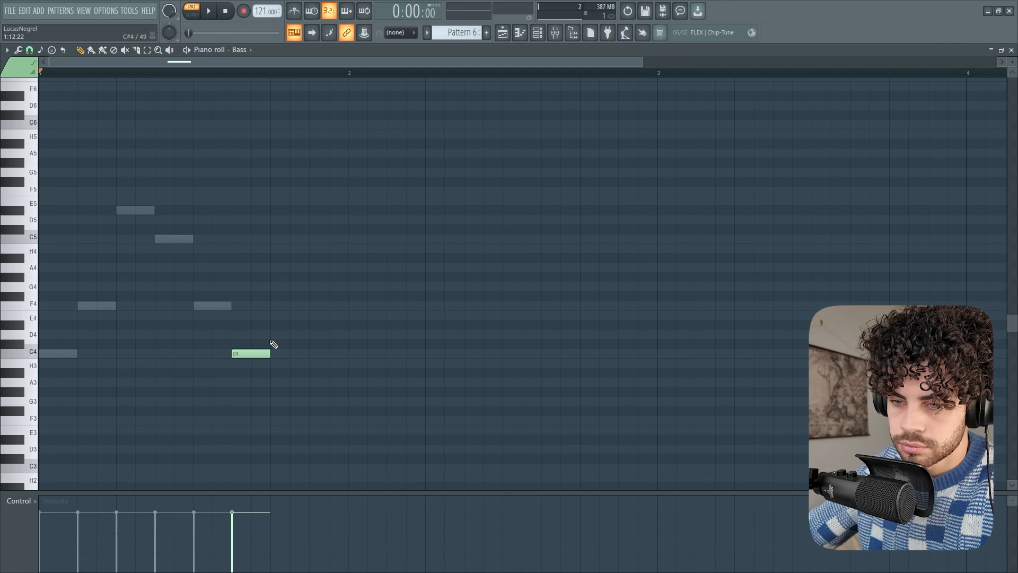
{"action": "left_click_drag", "start_coordinate": [273, 228], "coordinate": [281, 211]}
{"action": "left_click", "coordinate": [313, 220]}
{"action": "key", "text": "space"}
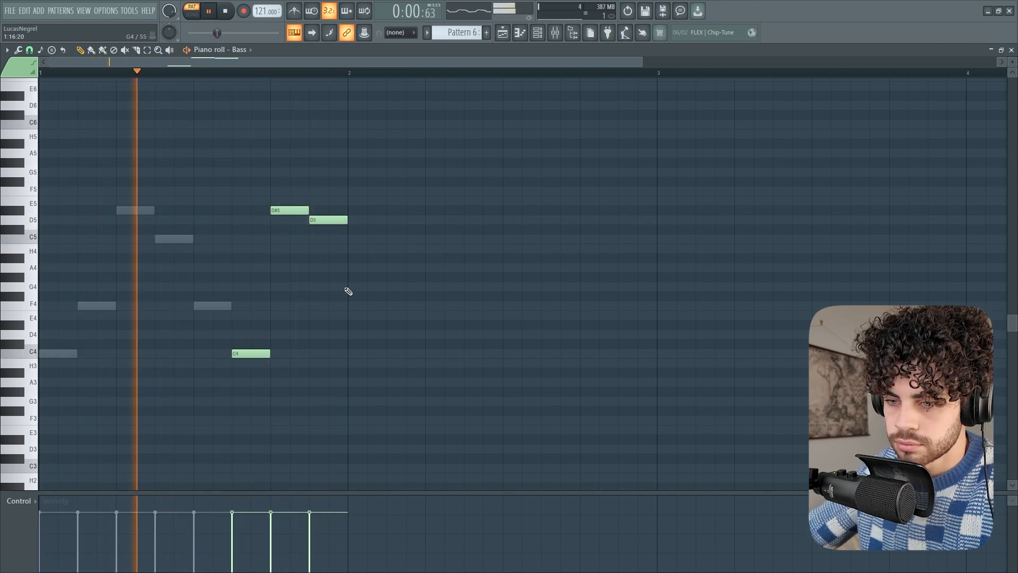
{"action": "key", "text": "space"}
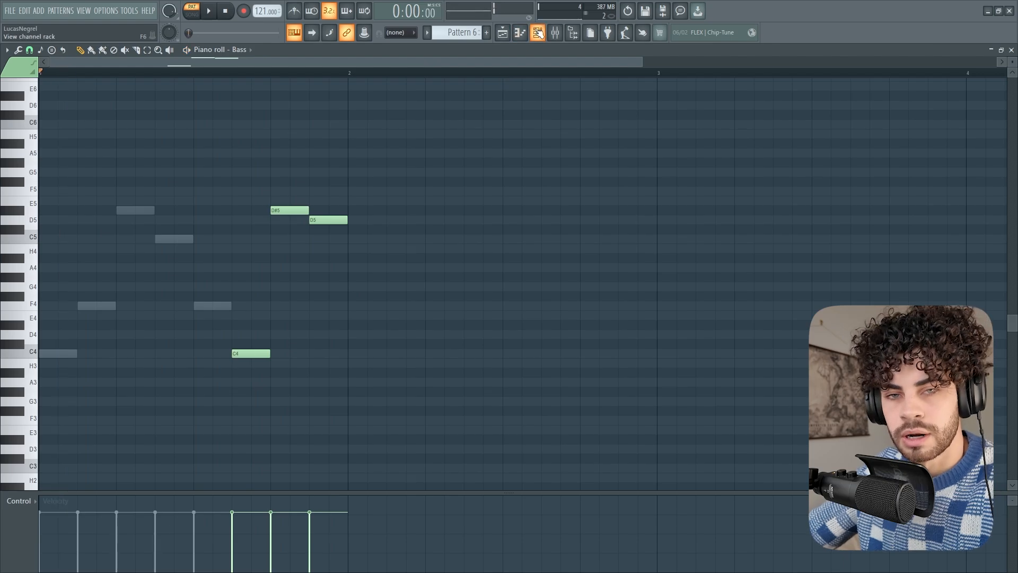
Bring up the channel rack and delete the FL Keys channel
{"action": "left_click", "coordinate": [537, 32]}
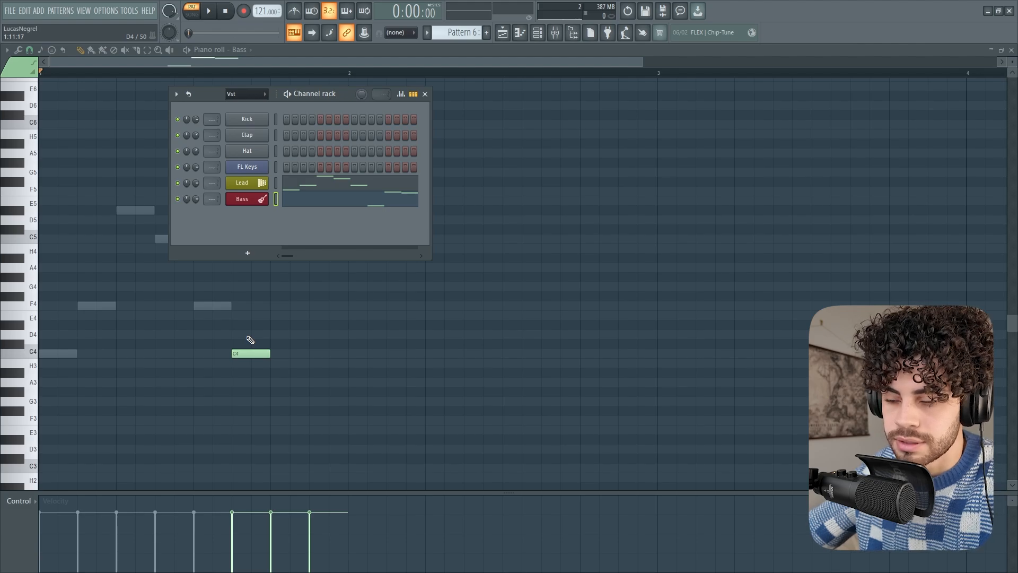
{"action": "left_click_drag", "start_coordinate": [219, 93], "coordinate": [268, 116]}
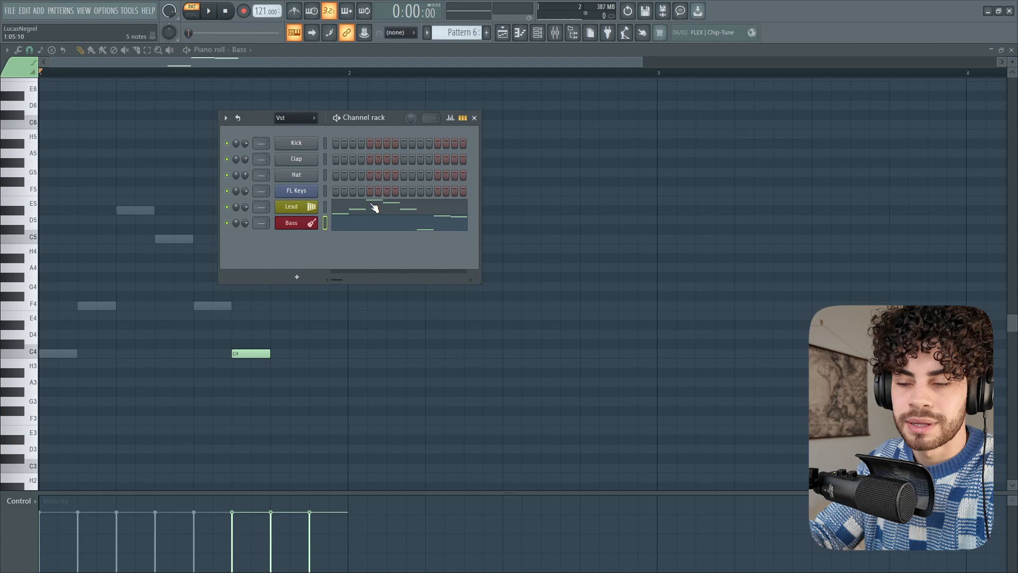
{"action": "right_click", "coordinate": [301, 223]}
{"action": "left_click", "coordinate": [267, 233]}
{"action": "right_click", "coordinate": [305, 193]}
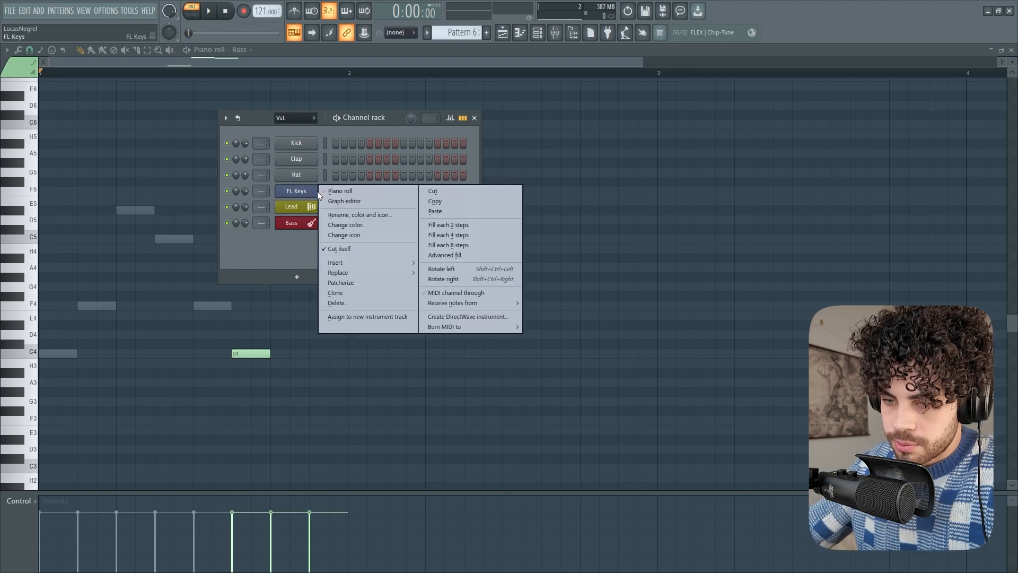
{"action": "left_click", "coordinate": [351, 302]}
{"action": "left_click", "coordinate": [556, 326]}
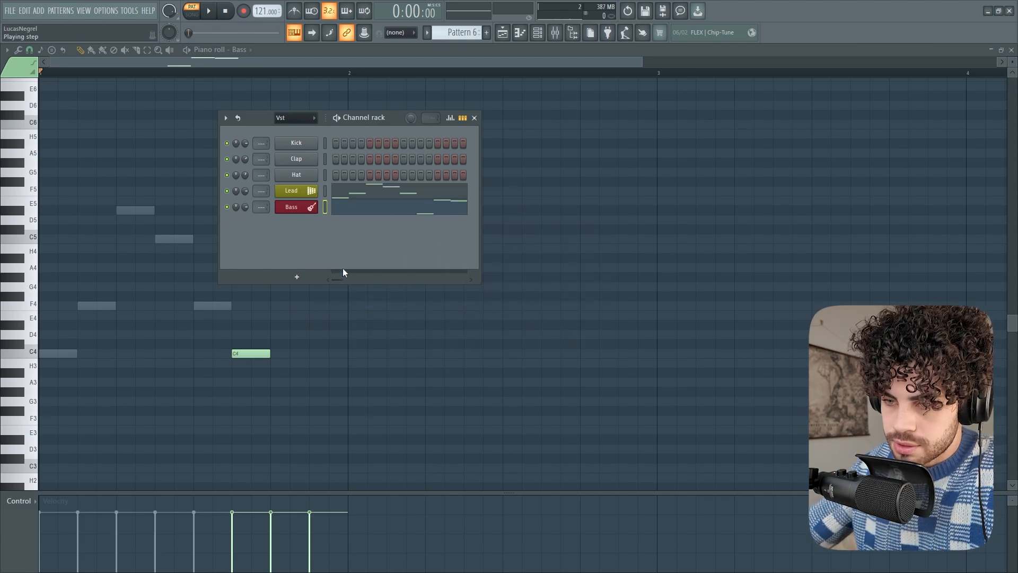
Add a Serum channel to the rack, close its instrument window and open its piano roll
{"action": "left_click", "coordinate": [297, 276]}
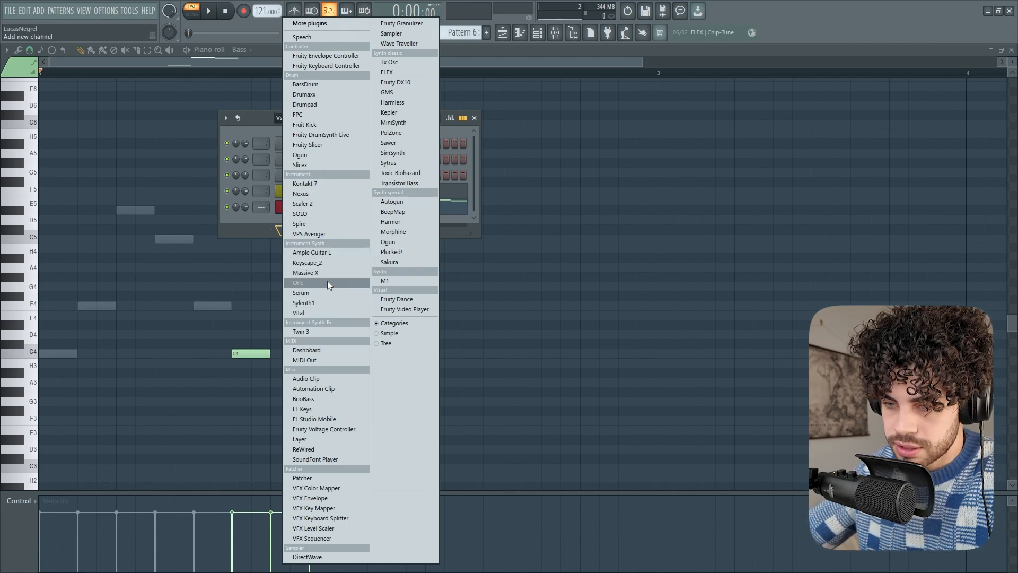
{"action": "left_click", "coordinate": [319, 292]}
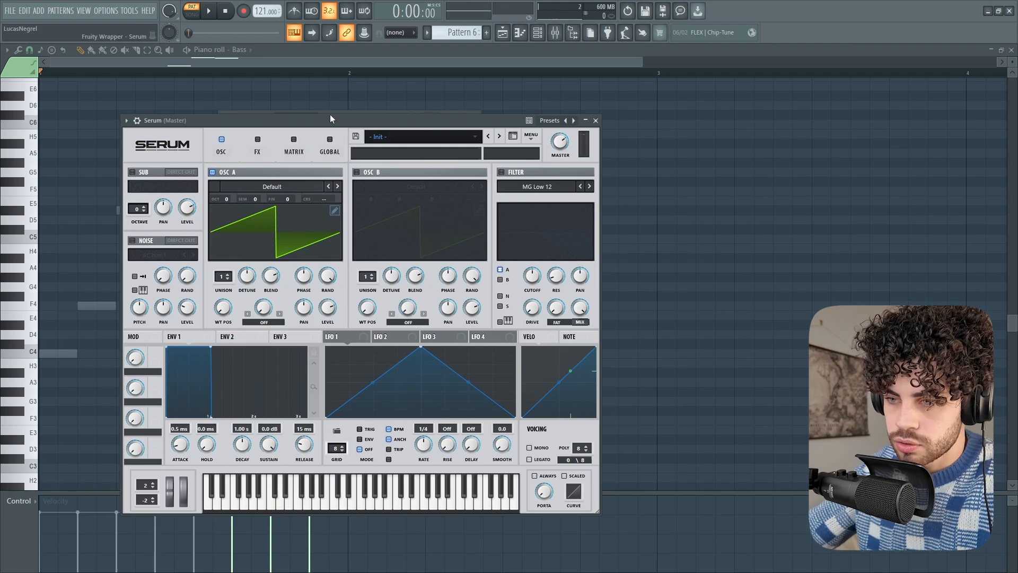
{"action": "left_click", "coordinate": [595, 120]}
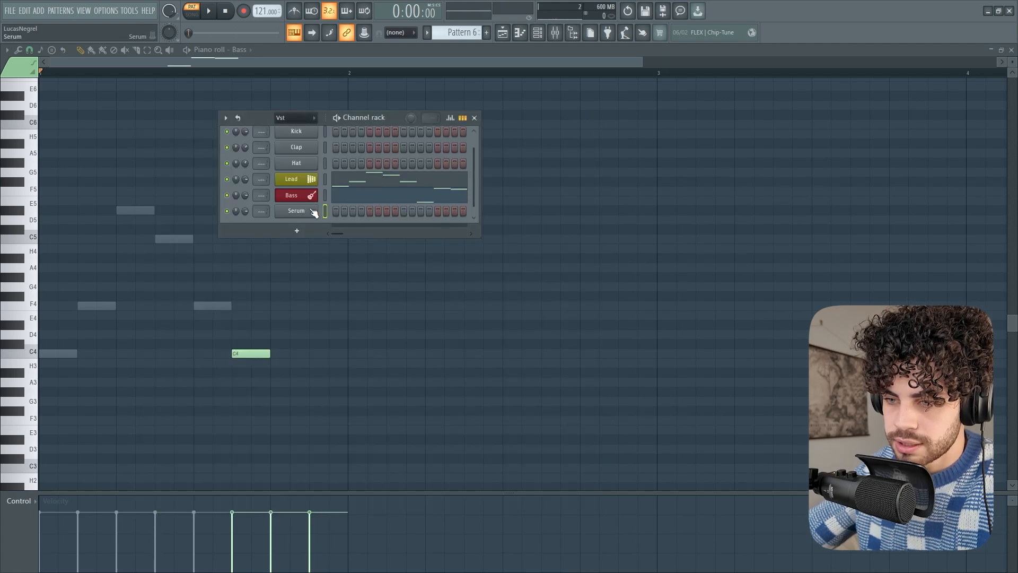
{"action": "right_click", "coordinate": [313, 212]}
{"action": "left_click", "coordinate": [354, 208]}
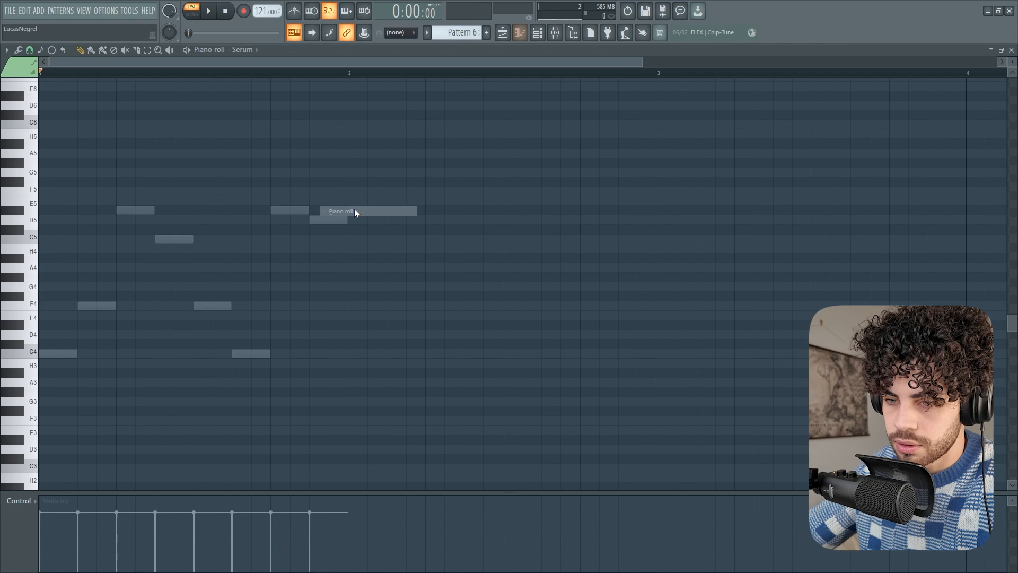
Draw the notes G4, D#5, C5 and two B4 in the Serum piano roll's first bar and play the pattern
{"action": "left_click", "coordinate": [50, 286]}
{"action": "left_click", "coordinate": [98, 209]}
{"action": "key", "text": "space"}
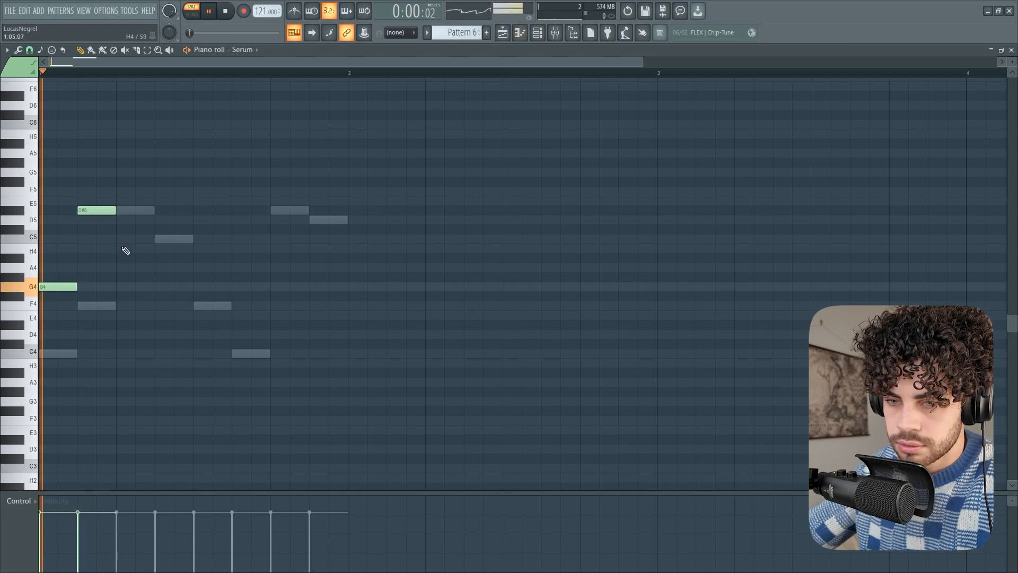
{"action": "left_click", "coordinate": [165, 239]}
{"action": "left_click", "coordinate": [260, 258]}
{"action": "left_click", "coordinate": [312, 258]}
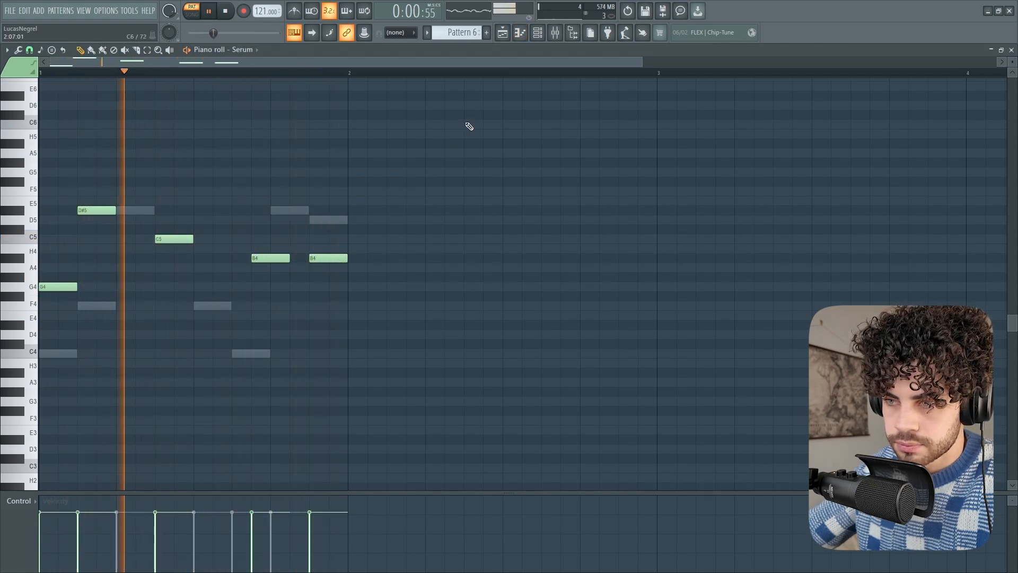
{"action": "key", "text": "space"}
Return to the channel rack and delete the Serum channel
{"action": "key", "text": "F6"}
{"action": "right_click", "coordinate": [314, 211]}
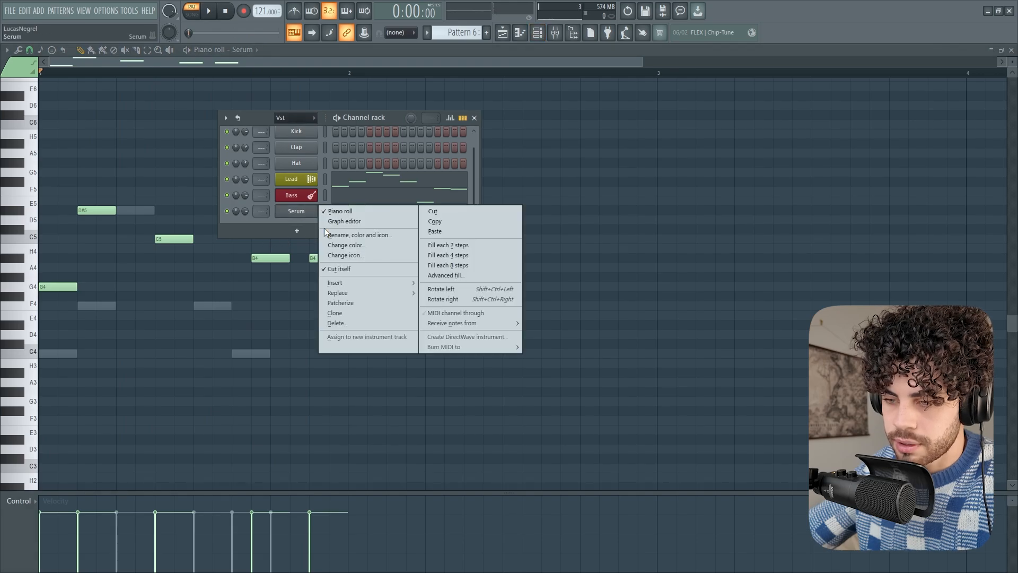
{"action": "left_click", "coordinate": [342, 321]}
{"action": "key", "text": "Return"}
Open the file settings and launch the Plugin Manager
{"action": "left_click", "coordinate": [293, 233]}
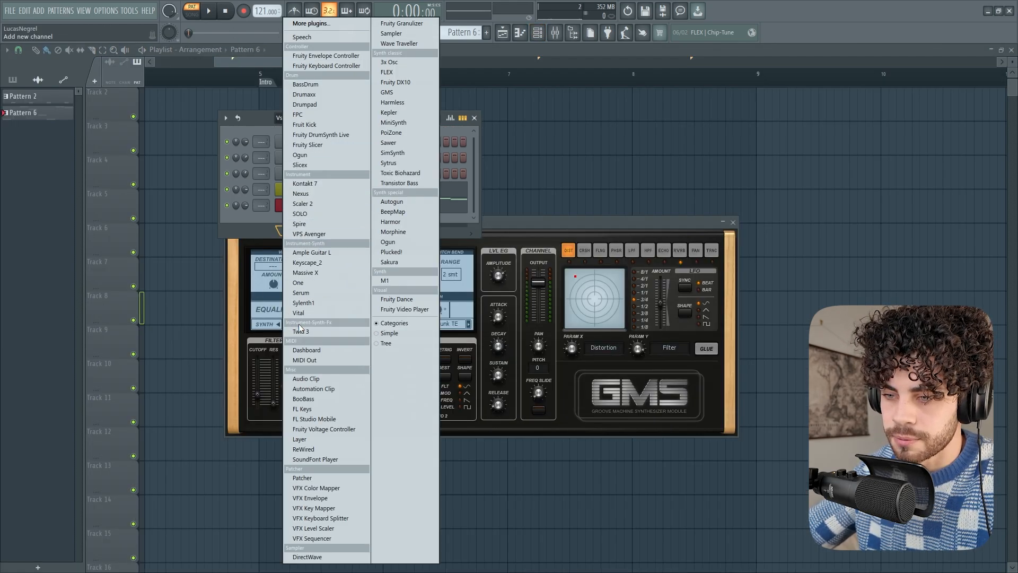
{"action": "left_click", "coordinate": [298, 225]}
{"action": "left_click_drag", "start_coordinate": [387, 66], "coordinate": [347, 85]}
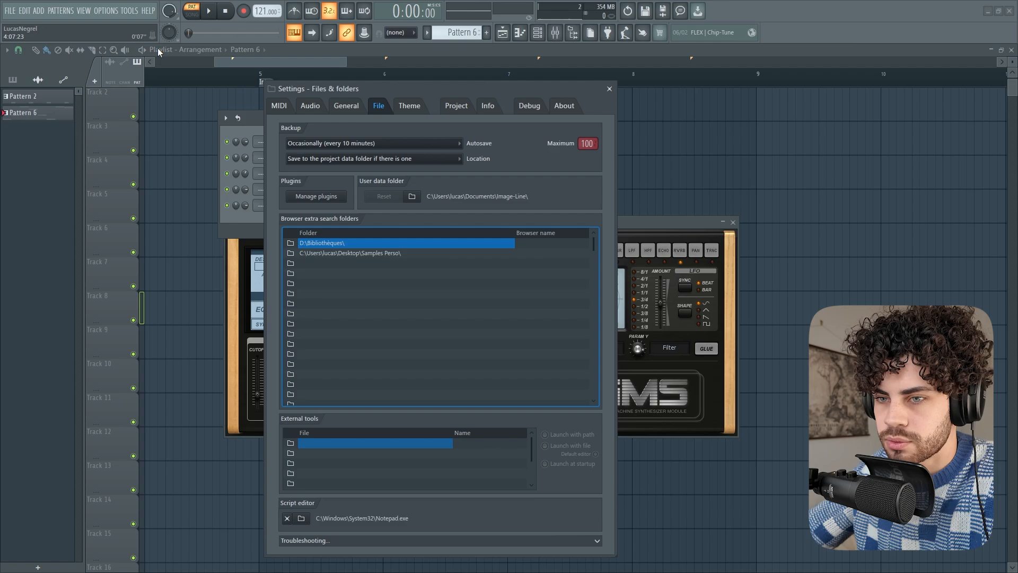
{"action": "left_click", "coordinate": [105, 11]}
{"action": "left_click", "coordinate": [122, 66]}
{"action": "left_click", "coordinate": [312, 192]}
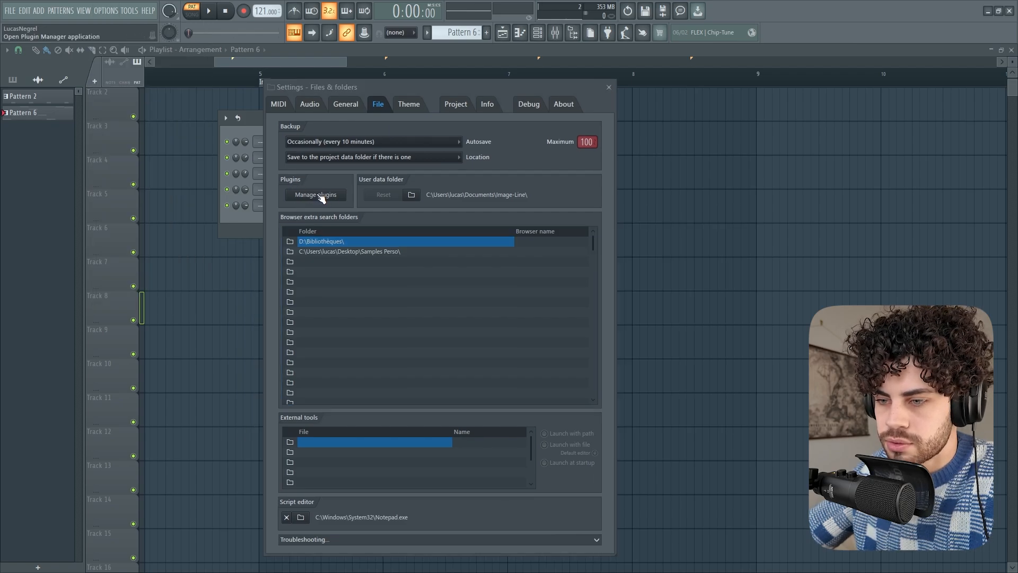
{"action": "left_click", "coordinate": [318, 195]}
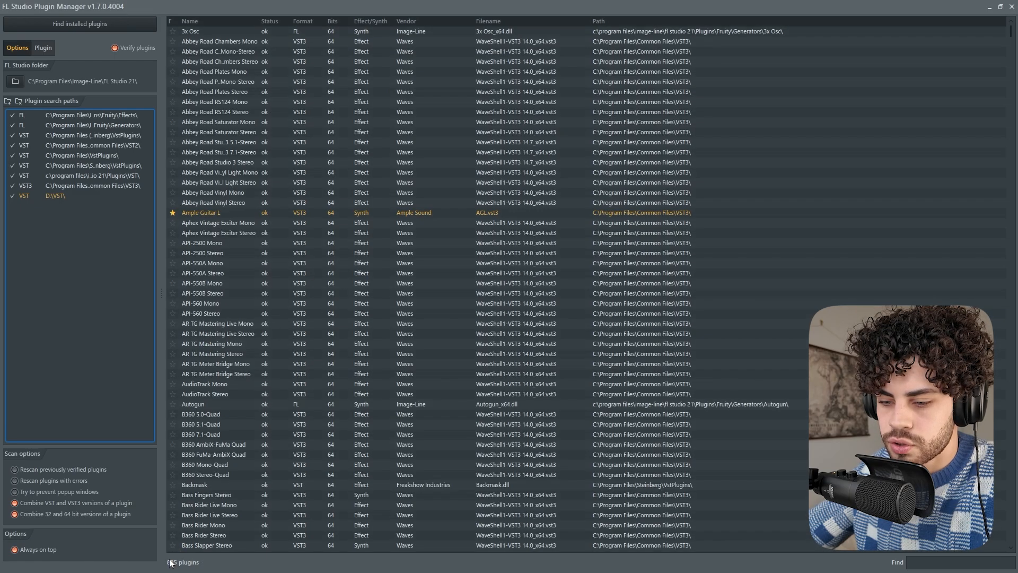
Look through the list of installed plugins in the Plugin Manager
{"action": "scroll", "coordinate": [295, 209], "scroll_direction": "down", "scroll_amount": 20}
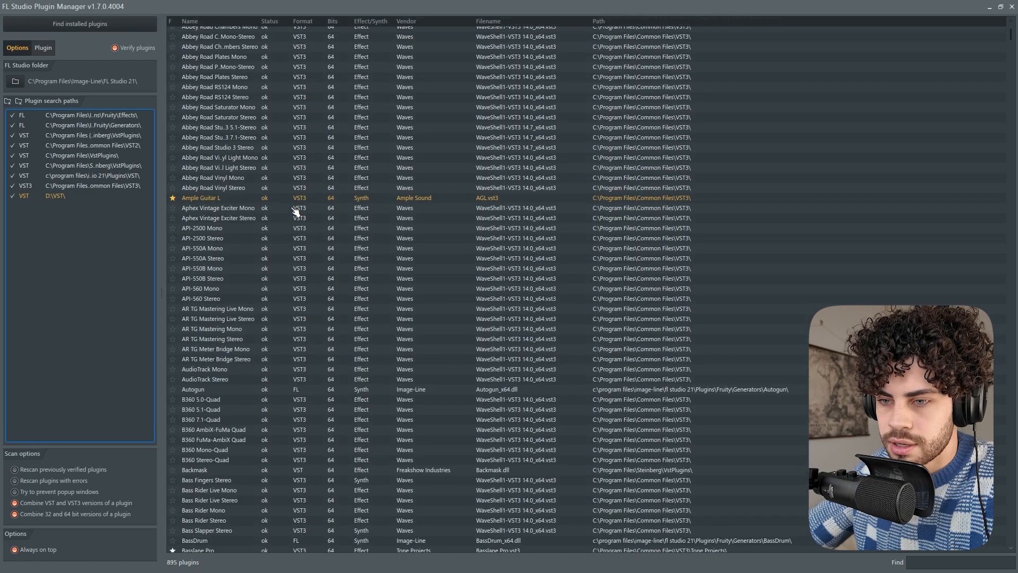
{"action": "scroll", "coordinate": [287, 256], "scroll_direction": "down", "scroll_amount": 5}
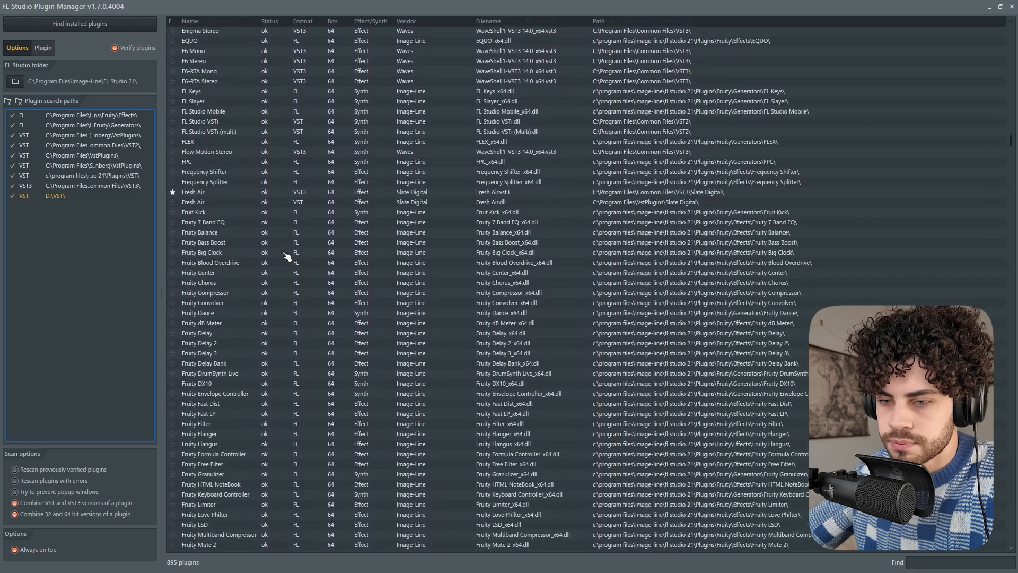
{"action": "scroll", "coordinate": [288, 257], "scroll_direction": "up", "scroll_amount": 15}
{"action": "scroll", "coordinate": [246, 241], "scroll_direction": "up", "scroll_amount": 15}
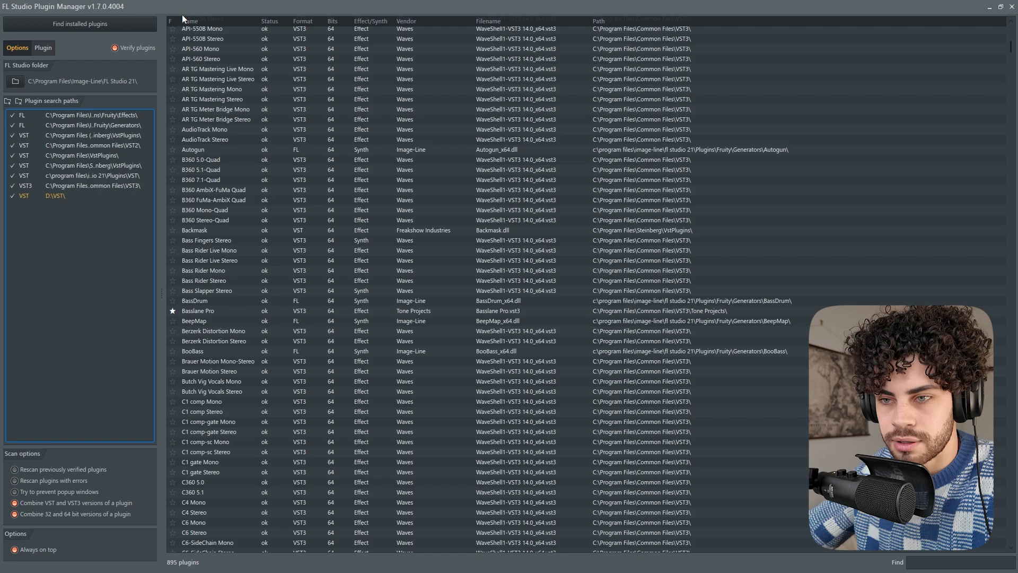
Browse the Documents folder for an additional plugin search path and cancel the selection
{"action": "left_click", "coordinate": [8, 101]}
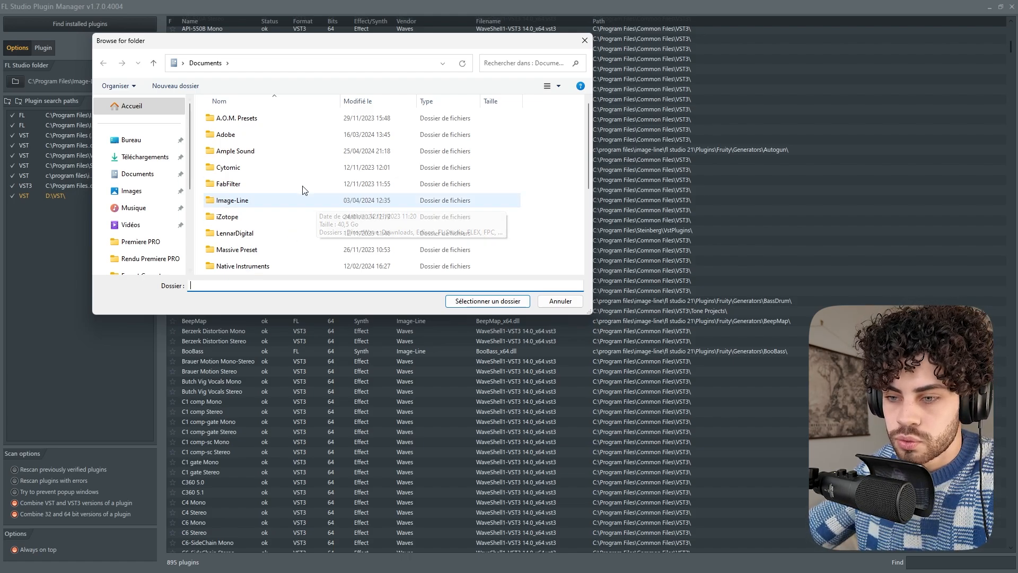
{"action": "scroll", "coordinate": [339, 222], "scroll_direction": "down", "scroll_amount": 2}
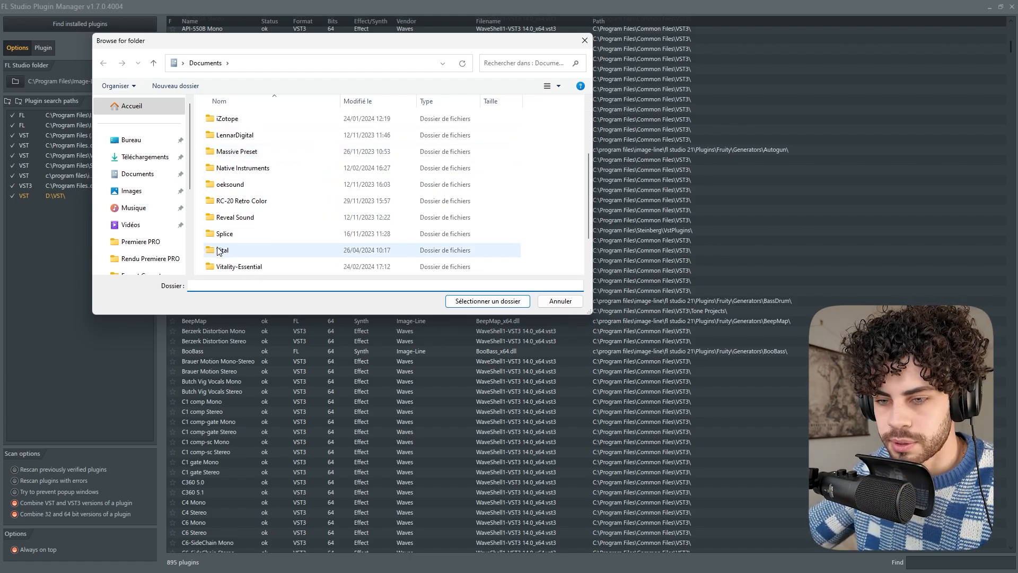
{"action": "left_click", "coordinate": [584, 40]}
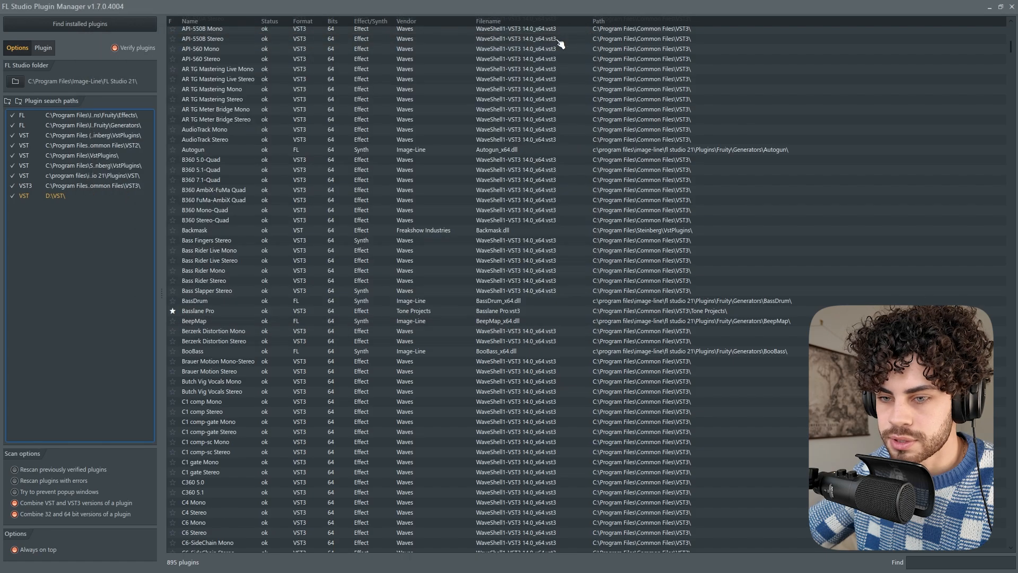
Select the D:\VST\ search path, scan for installed plugins and look through the plugin list
{"action": "left_click", "coordinate": [64, 201]}
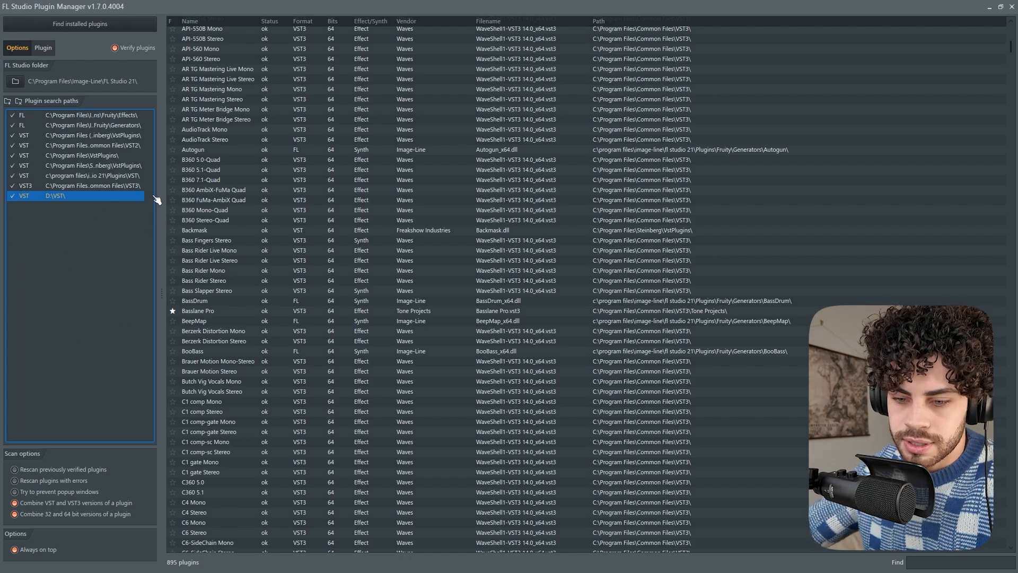
{"action": "left_click", "coordinate": [95, 25]}
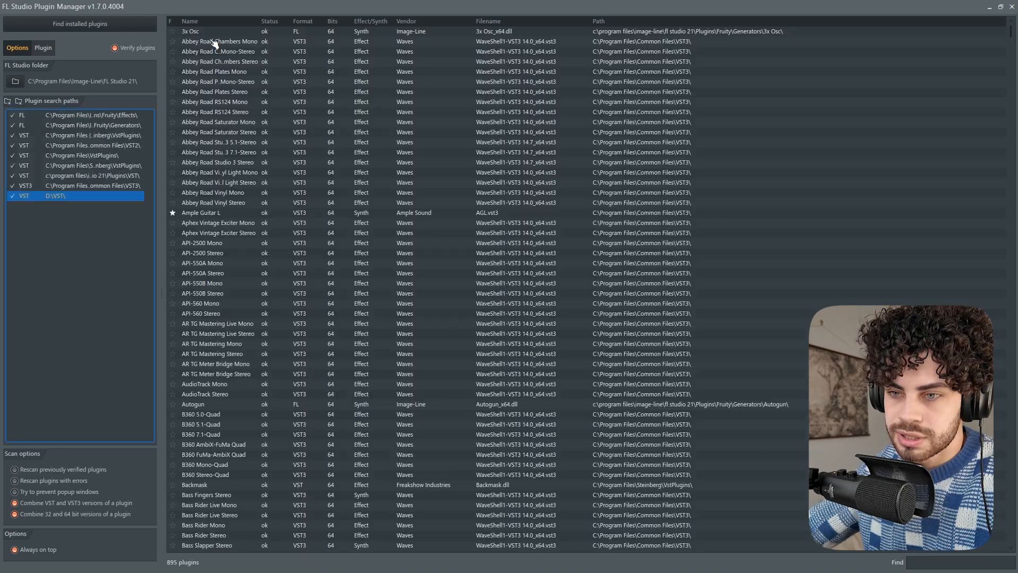
{"action": "scroll", "coordinate": [302, 212], "scroll_direction": "down", "scroll_amount": 15}
{"action": "scroll", "coordinate": [284, 275], "scroll_direction": "down", "scroll_amount": 20}
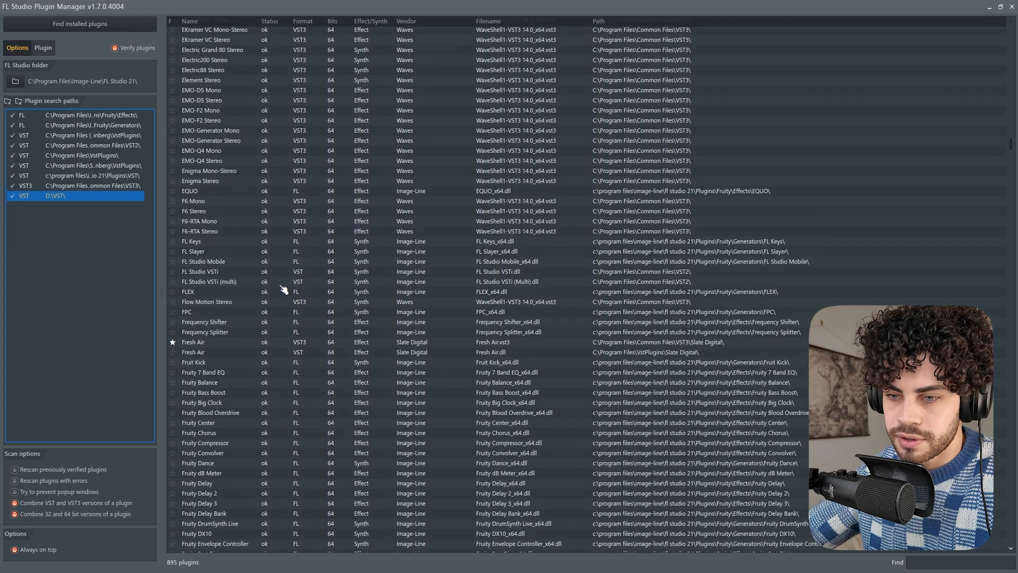
Look through the installed plugin list for third-party synths and select the Vital entry
{"action": "scroll", "coordinate": [279, 265], "scroll_direction": "down", "scroll_amount": 20}
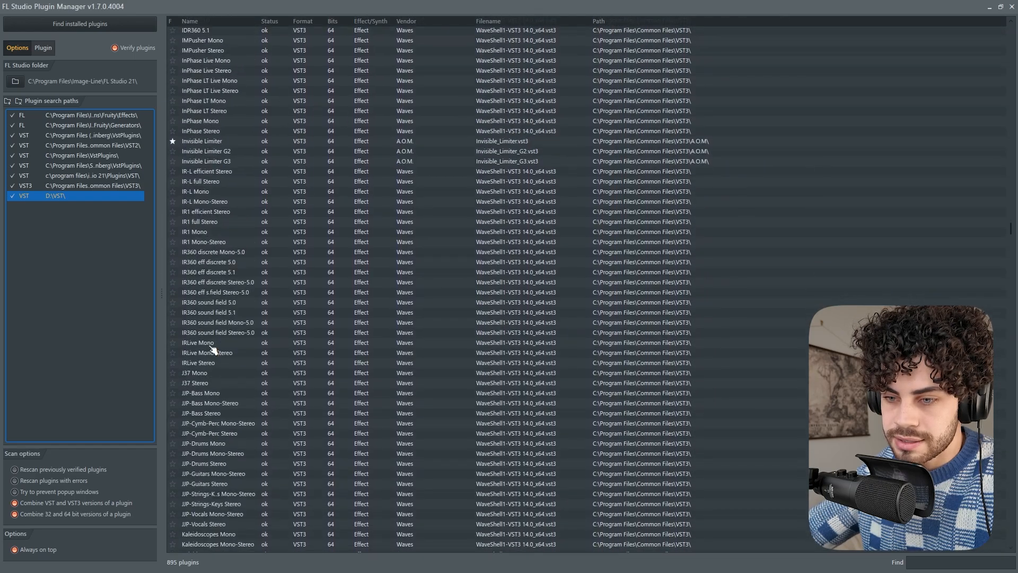
{"action": "scroll", "coordinate": [300, 419], "scroll_direction": "down", "scroll_amount": 20}
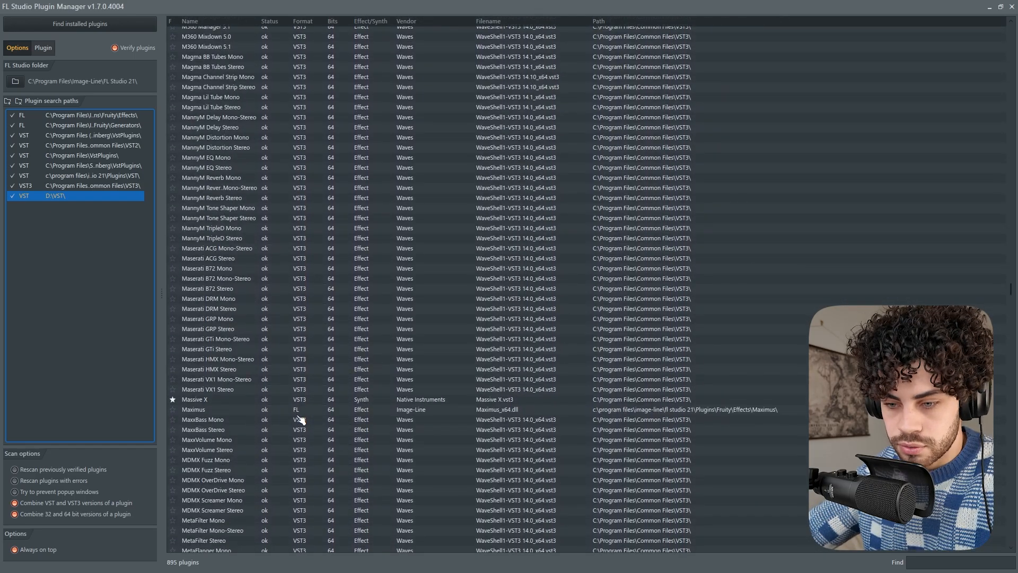
{"action": "left_click_drag", "start_coordinate": [1013, 369], "coordinate": [992, 542]}
{"action": "scroll", "coordinate": [356, 364], "scroll_direction": "up", "scroll_amount": 12}
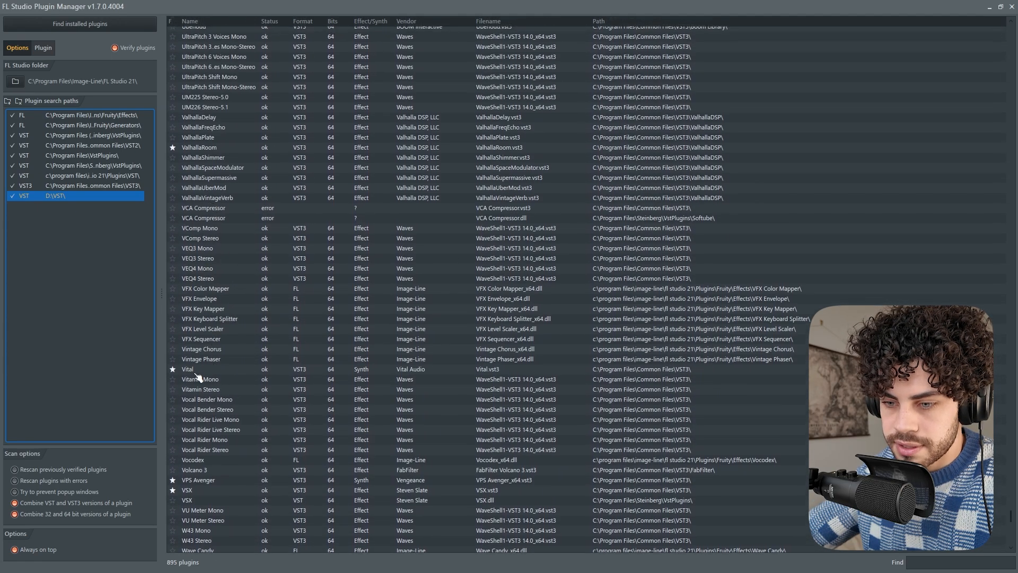
{"action": "left_click", "coordinate": [194, 371]}
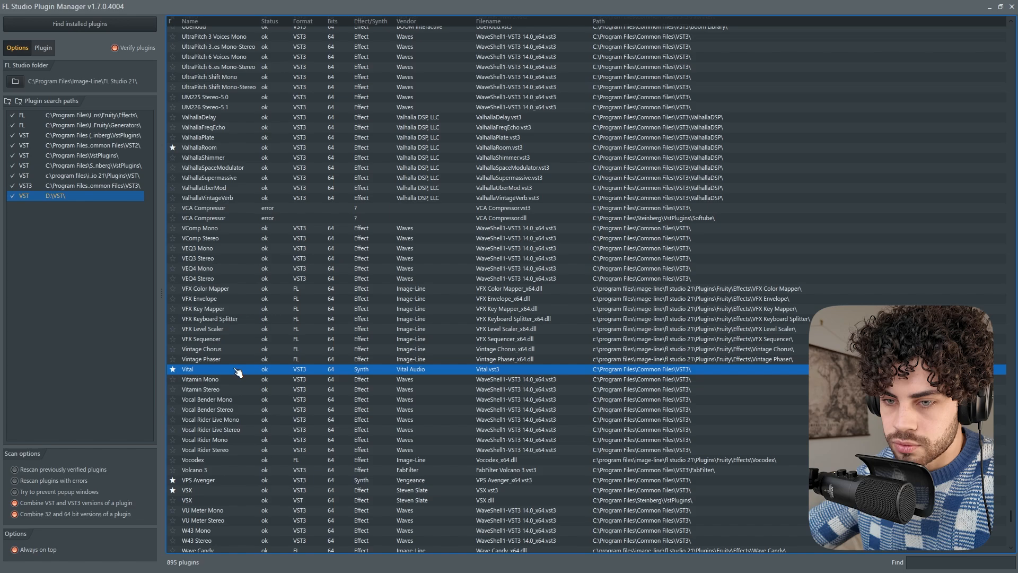
{"action": "scroll", "coordinate": [249, 344], "scroll_direction": "up", "scroll_amount": 10}
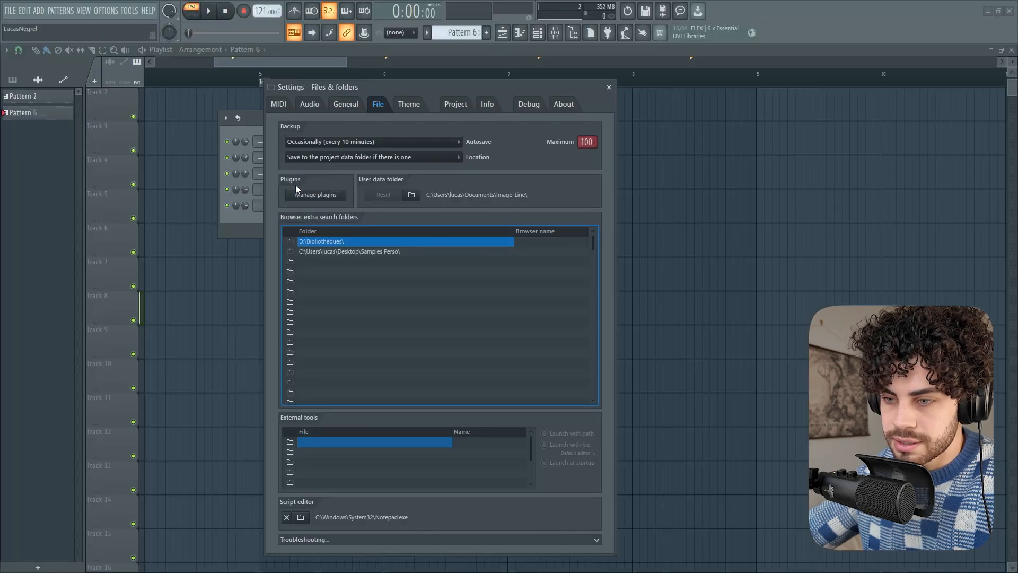
Close the settings window and view the list of instruments available for a new channel
{"action": "left_click", "coordinate": [608, 87]}
{"action": "left_click", "coordinate": [286, 229]}
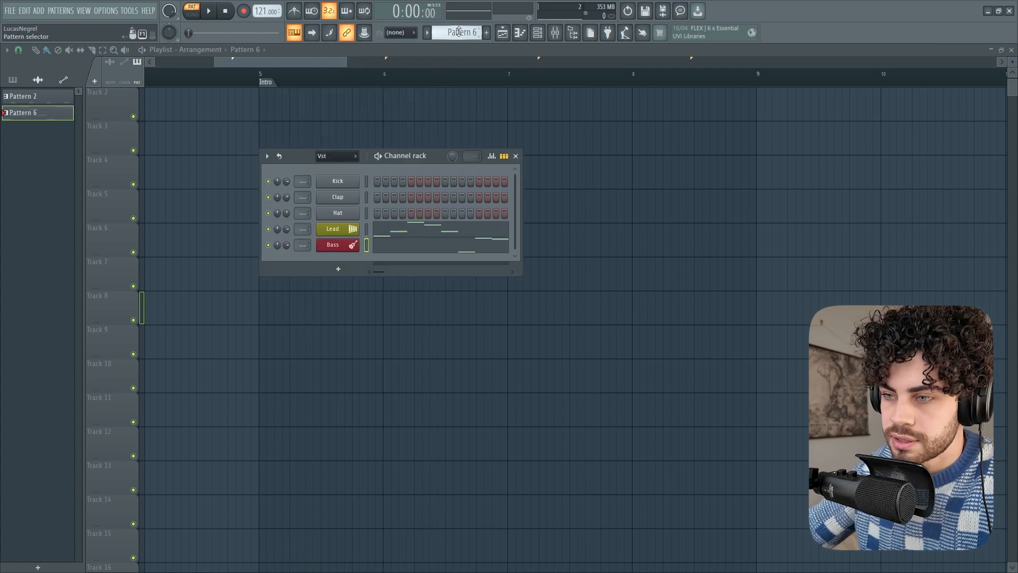
Cycle through the patterns to Pattern 6, place it on Track 3 at bar 5 and play it in the playlist
{"action": "scroll", "coordinate": [459, 32], "scroll_direction": "down", "scroll_amount": 3}
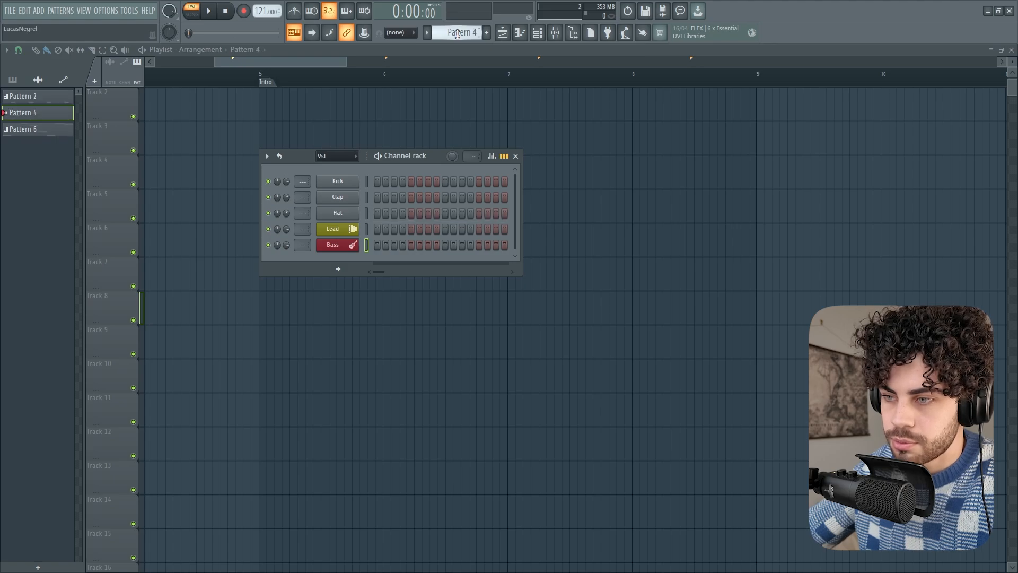
{"action": "scroll", "coordinate": [457, 34], "scroll_direction": "up", "scroll_amount": 1}
{"action": "scroll", "coordinate": [457, 34], "scroll_direction": "down", "scroll_amount": 1}
{"action": "scroll", "coordinate": [457, 34], "scroll_direction": "up", "scroll_amount": 1}
{"action": "scroll", "coordinate": [457, 34], "scroll_direction": "down", "scroll_amount": 1}
{"action": "scroll", "coordinate": [457, 34], "scroll_direction": "up", "scroll_amount": 1}
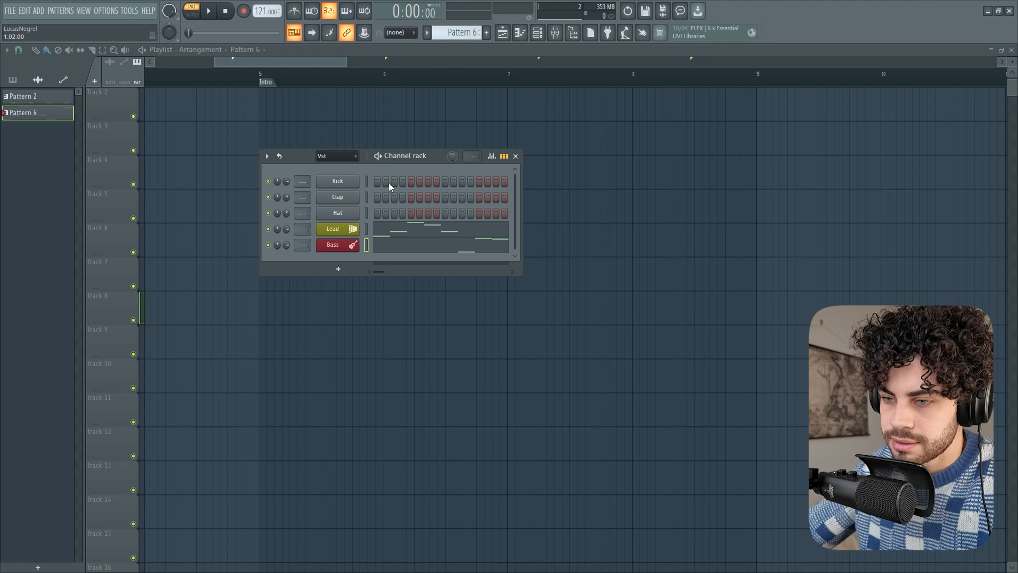
{"action": "left_click", "coordinate": [275, 147]}
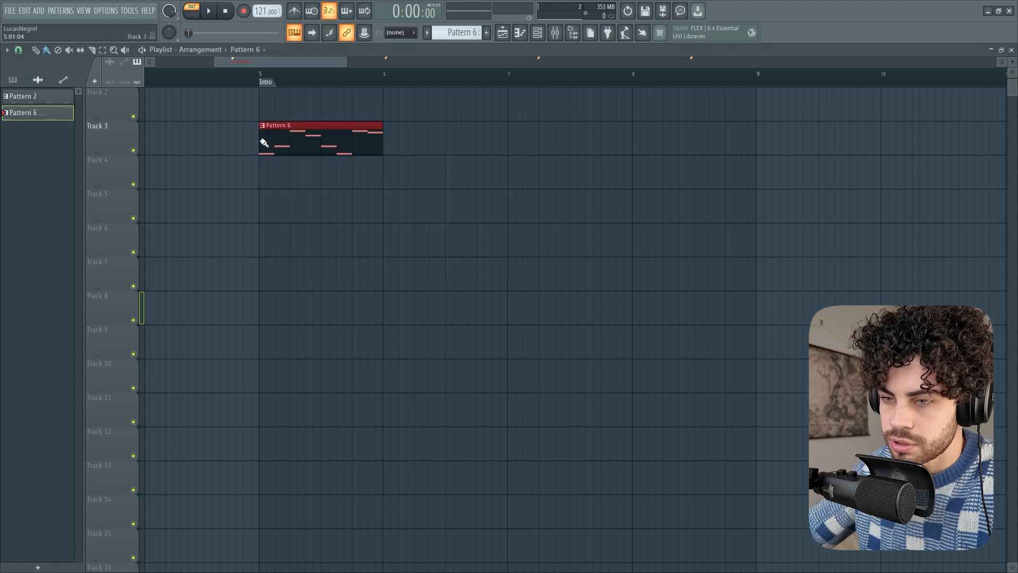
{"action": "left_click", "coordinate": [259, 75]}
{"action": "key", "text": "space"}
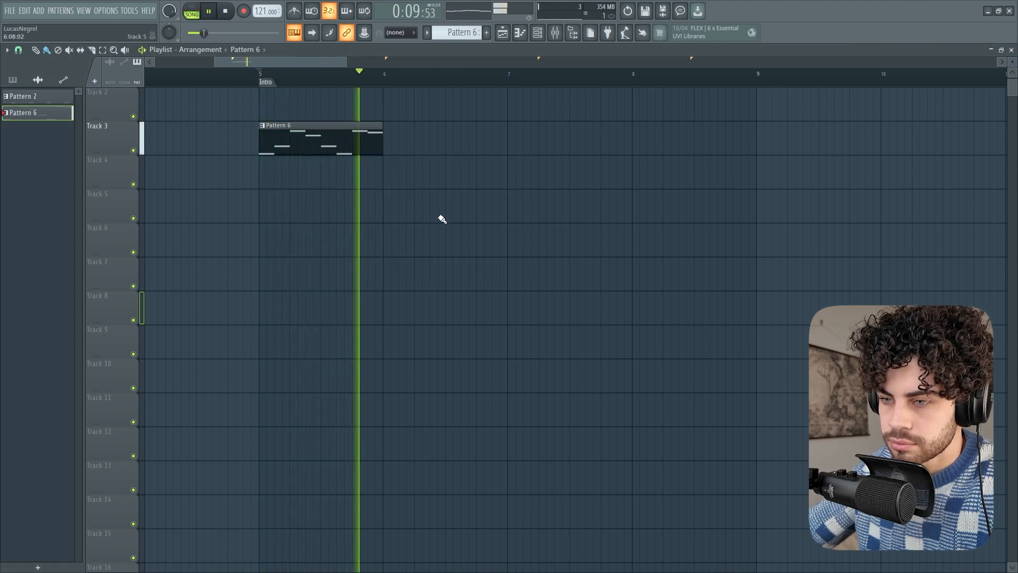
{"action": "key", "text": "space"}
Select and preview Pattern 2, place it on Track 5 at bar 5, and play it together with Pattern 6
{"action": "left_click", "coordinate": [486, 32]}
{"action": "left_click", "coordinate": [537, 33]}
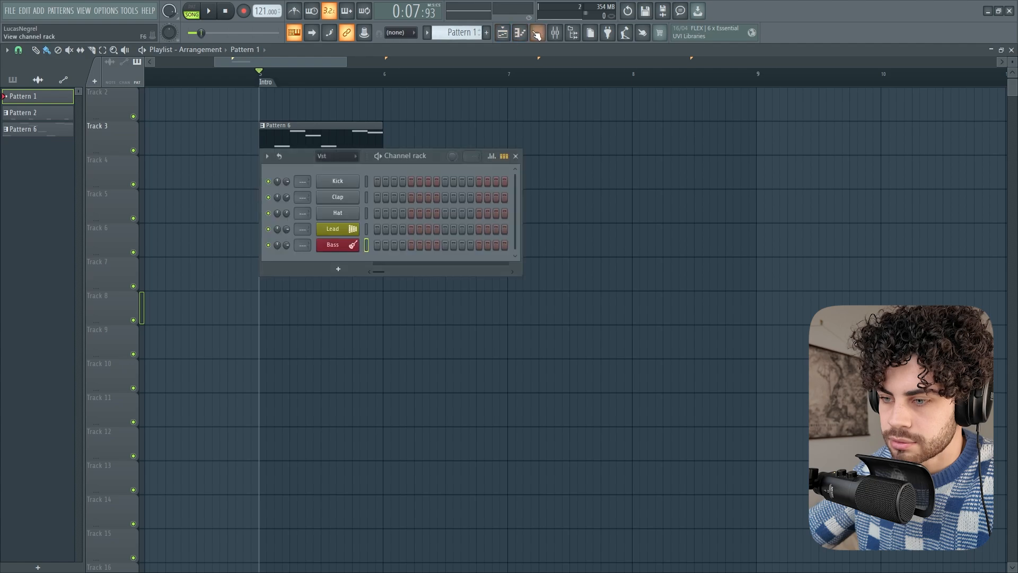
{"action": "scroll", "coordinate": [462, 33], "scroll_direction": "down", "scroll_amount": 1}
{"action": "left_click", "coordinate": [381, 157]}
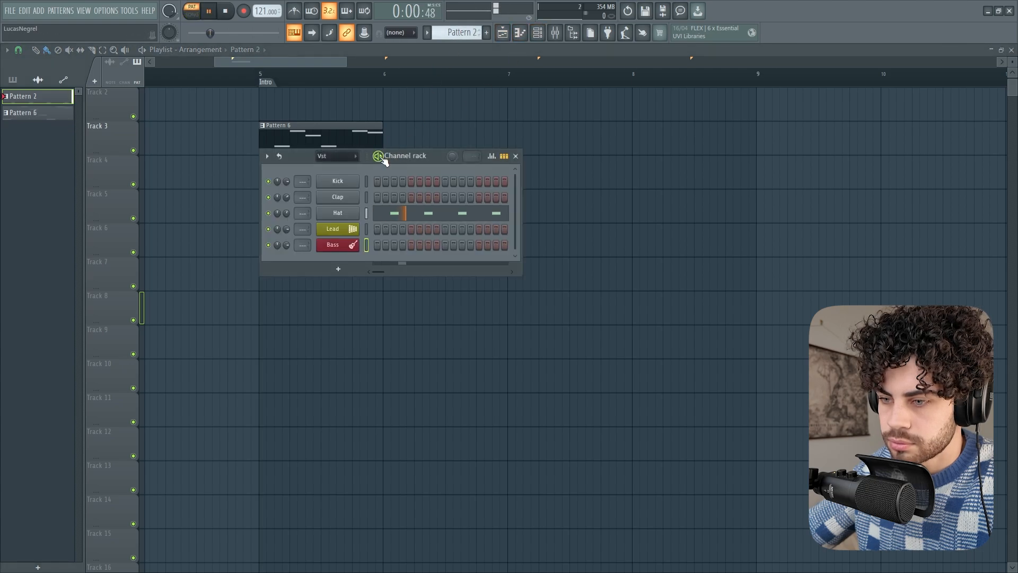
{"action": "key", "text": "F6"}
{"action": "key", "text": "space"}
{"action": "left_click", "coordinate": [260, 206]}
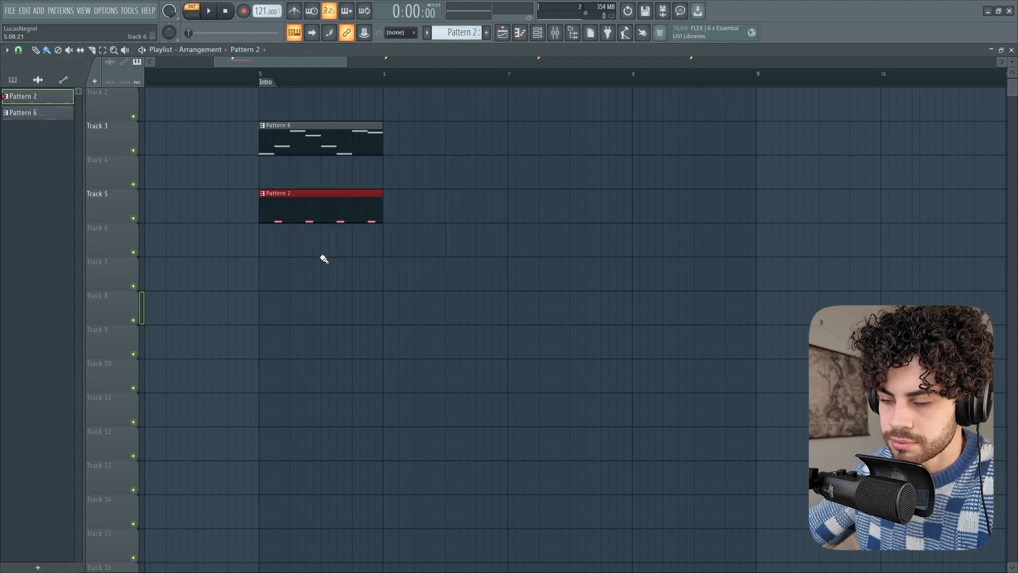
{"action": "left_click", "coordinate": [260, 74]}
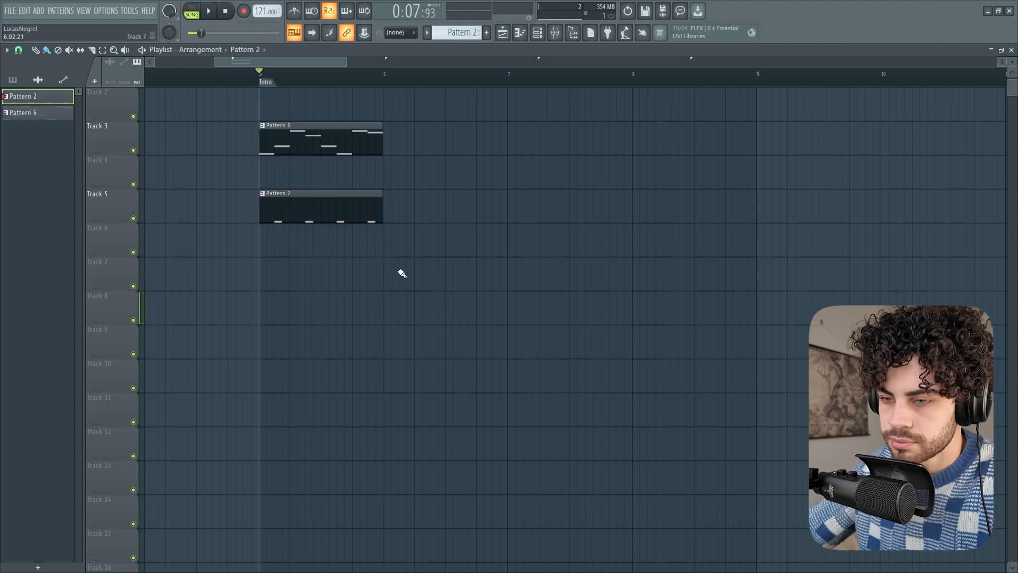
{"action": "key", "text": "space"}
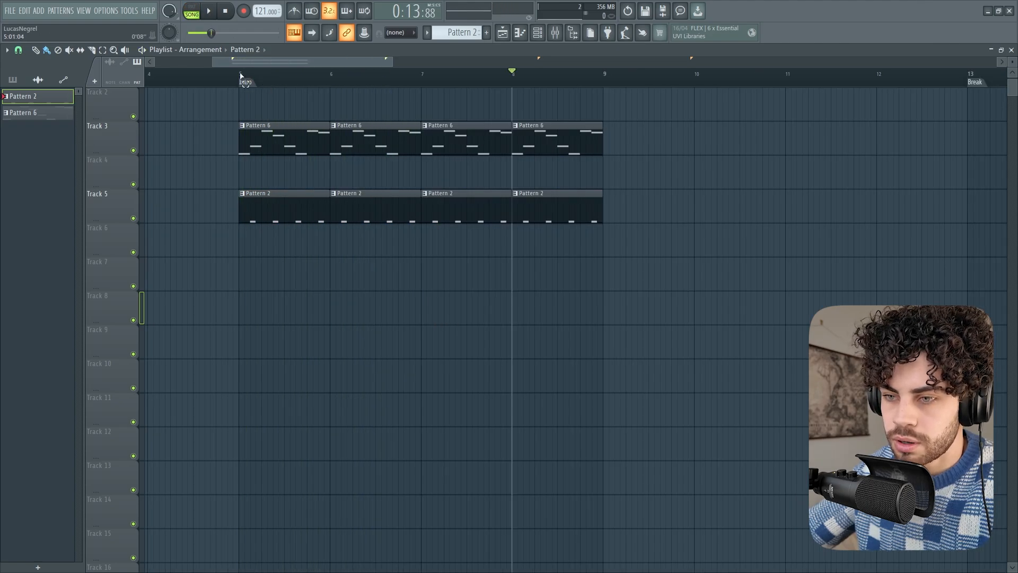
Set the playlist's loop range from bar 5 to bar 9, play it and deselect the clips
{"action": "left_click_drag", "start_coordinate": [240, 76], "coordinate": [604, 78]}
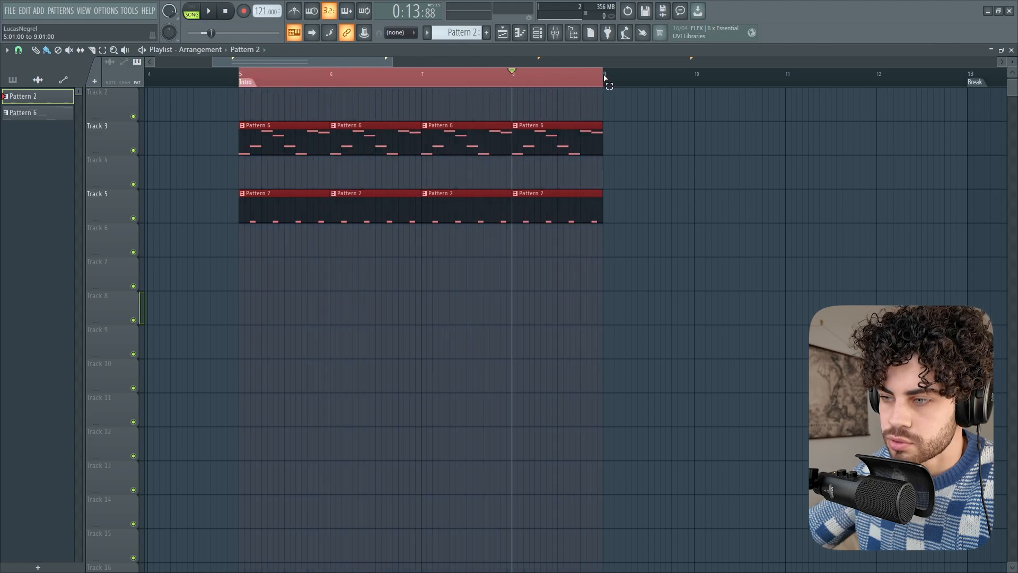
{"action": "left_click", "coordinate": [226, 11]}
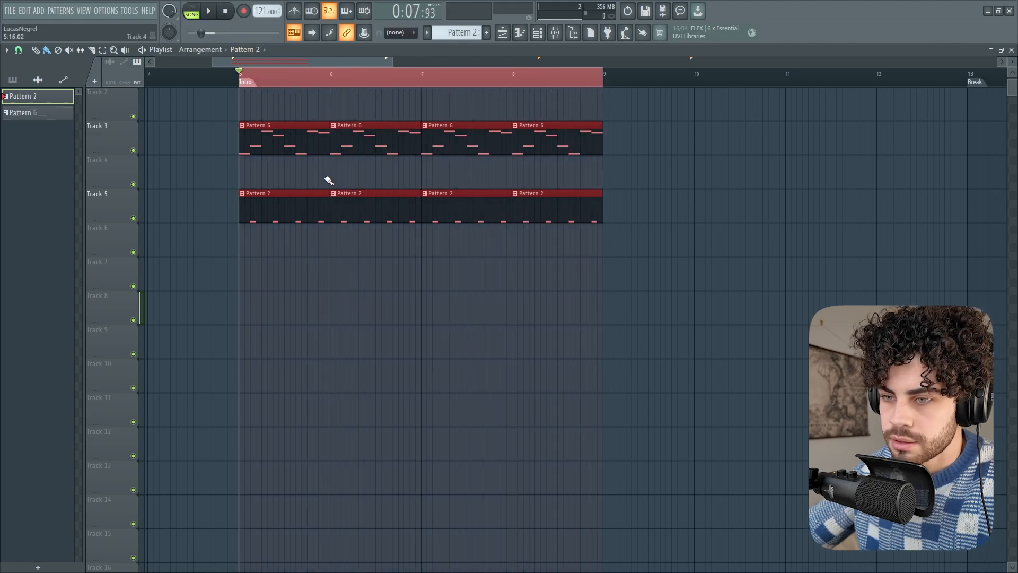
{"action": "scroll", "coordinate": [349, 74], "scroll_direction": "up", "scroll_amount": 1}
{"action": "key", "text": "space"}
{"action": "key", "text": "ctrl+d"}
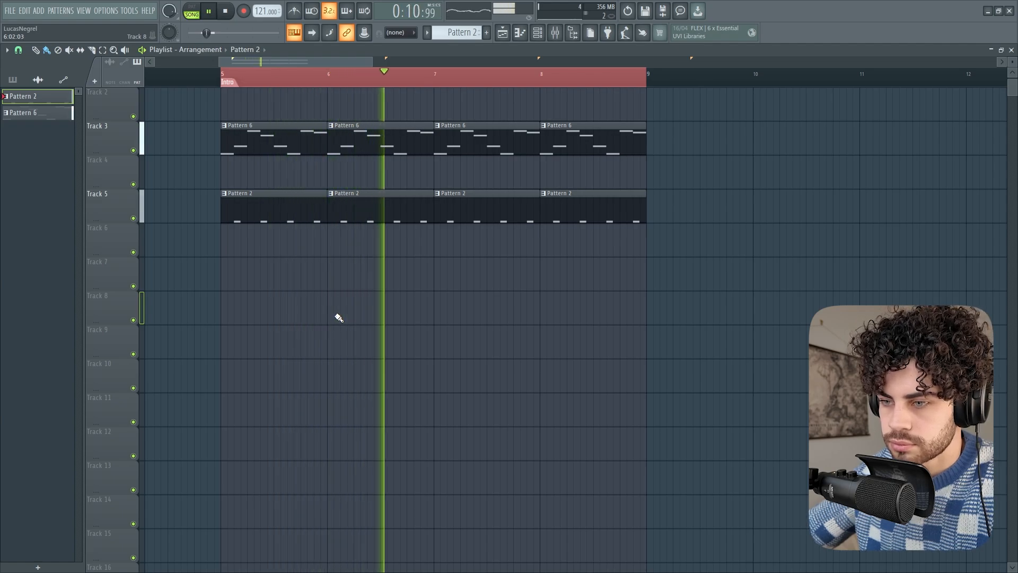
{"action": "key", "text": "space"}
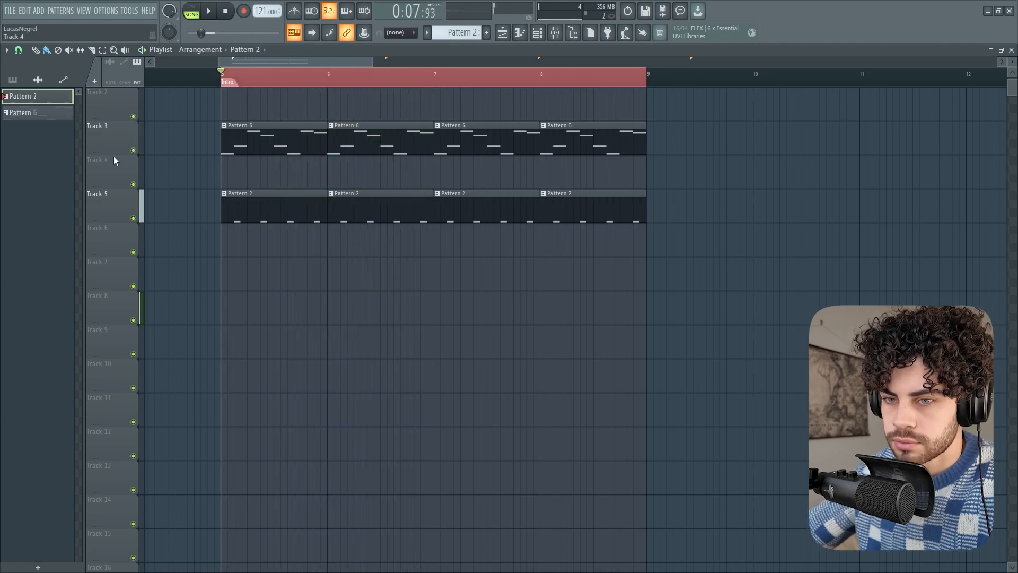
Place the ADEN_Kick_Extra_04 audio clip on every beat of Track 7 from bar 5 to bar 9 and play the arrangement
{"action": "left_click", "coordinate": [37, 80]}
{"action": "mouse_move", "coordinate": [36, 182]}
{"action": "left_mouse_down"}
{"action": "mouse_move", "coordinate": [111, 196]}
{"action": "mouse_move", "coordinate": [227, 291]}
{"action": "mouse_move", "coordinate": [234, 273]}
{"action": "mouse_move", "coordinate": [613, 289]}
{"action": "mouse_move", "coordinate": [632, 275]}
{"action": "left_mouse_up"}
{"action": "left_click", "coordinate": [249, 272]}
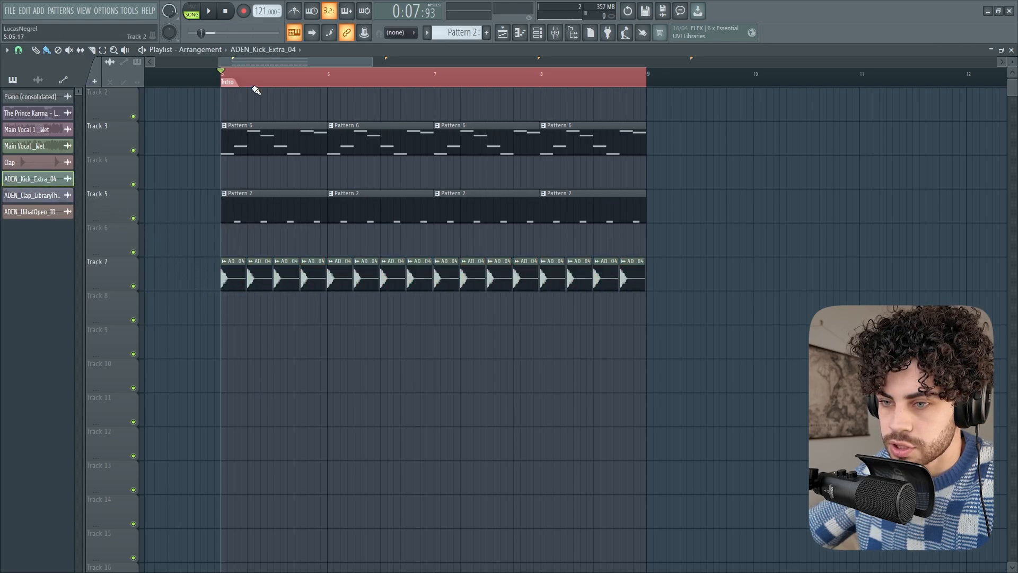
{"action": "key", "text": "space"}
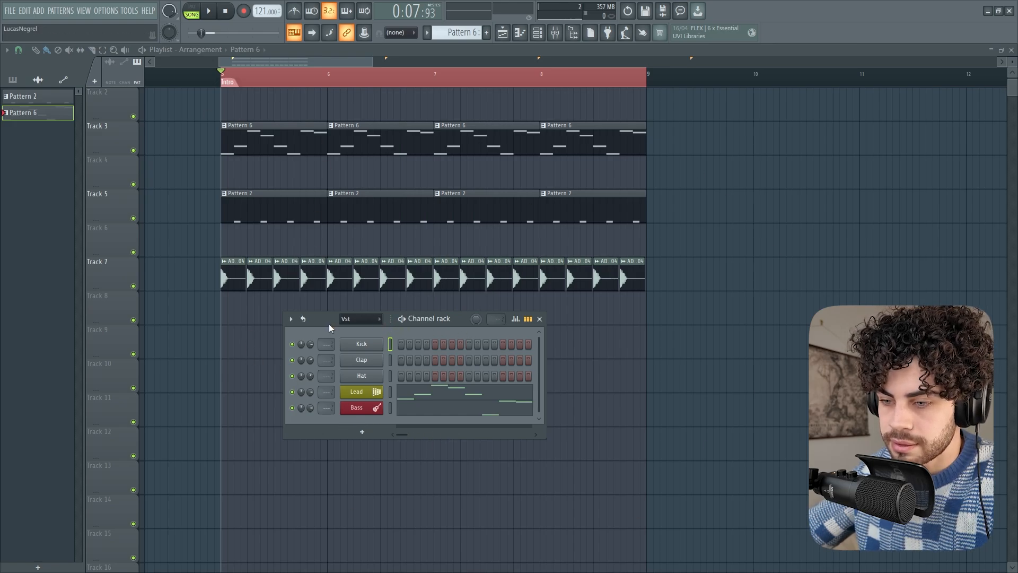
Move the channel rack below the clips, view Pattern 6's Lead notes in the piano roll and return to the playlist
{"action": "left_click_drag", "start_coordinate": [329, 326], "coordinate": [309, 344]}
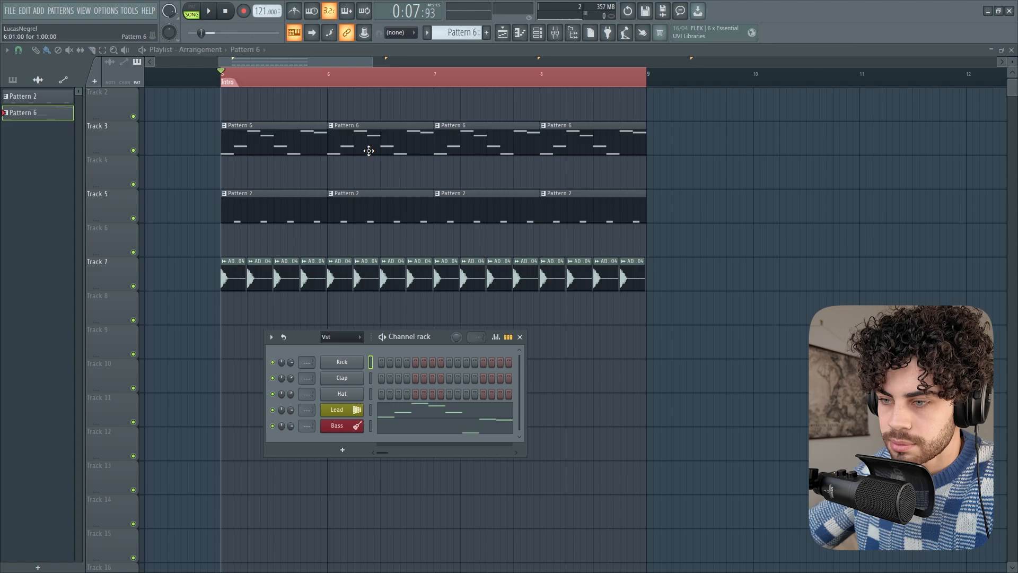
{"action": "left_click", "coordinate": [436, 415]}
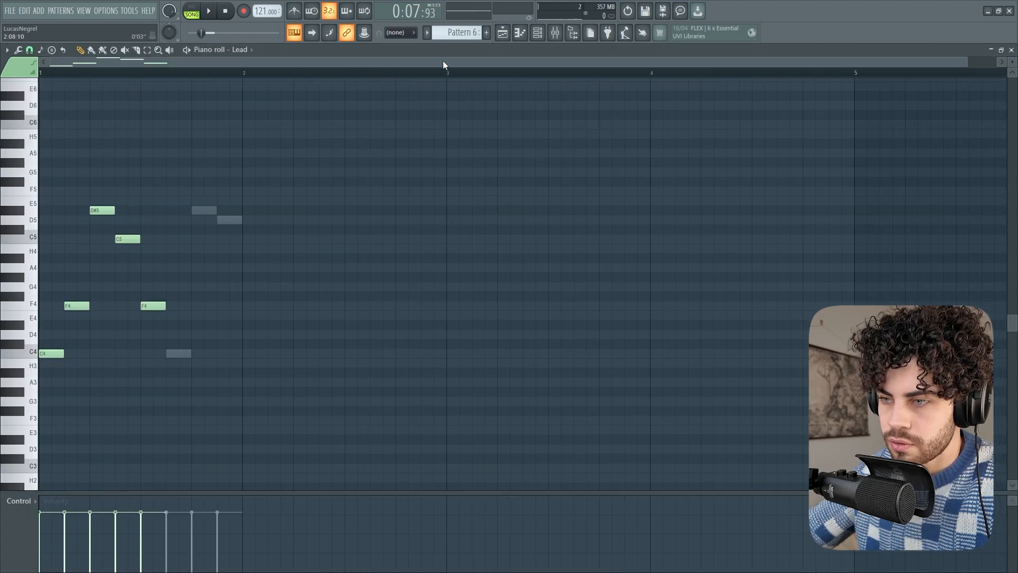
{"action": "left_click", "coordinate": [502, 32]}
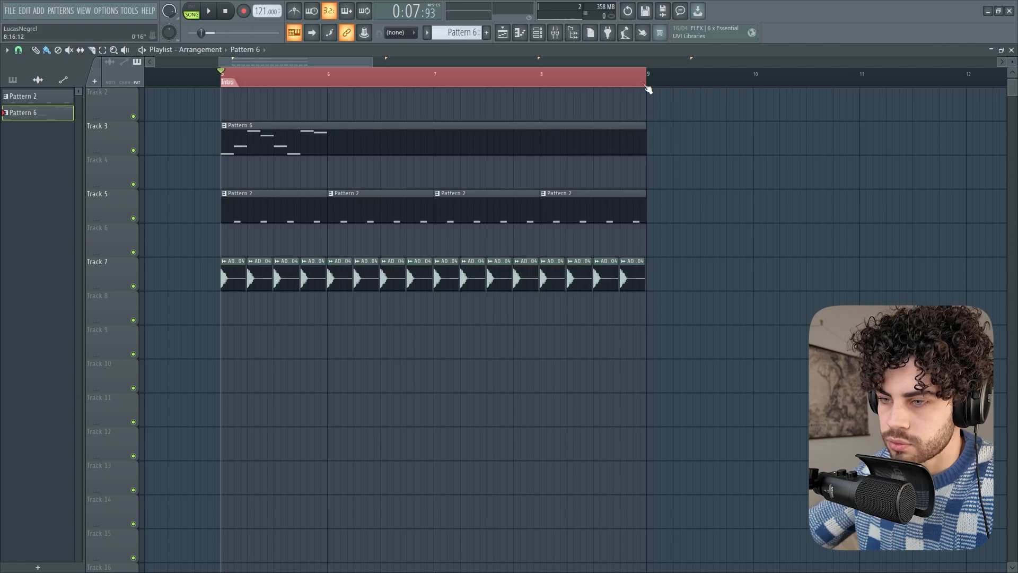
Open Pattern 6's Lead notes in the piano roll and duplicate them to repeat in each of the four bars
{"action": "left_click", "coordinate": [537, 32]}
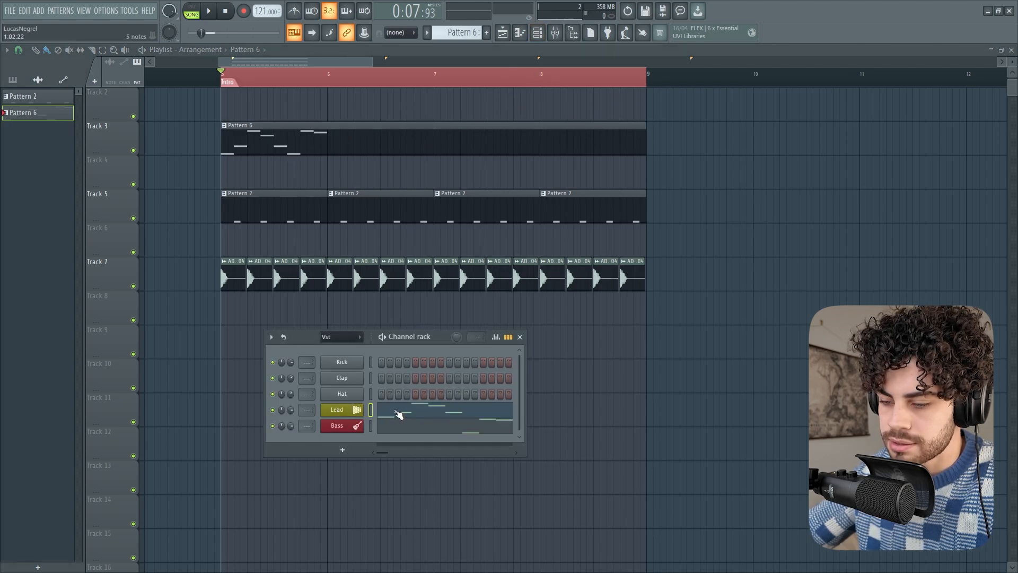
{"action": "key", "text": "F6"}
{"action": "key", "text": "F6"}
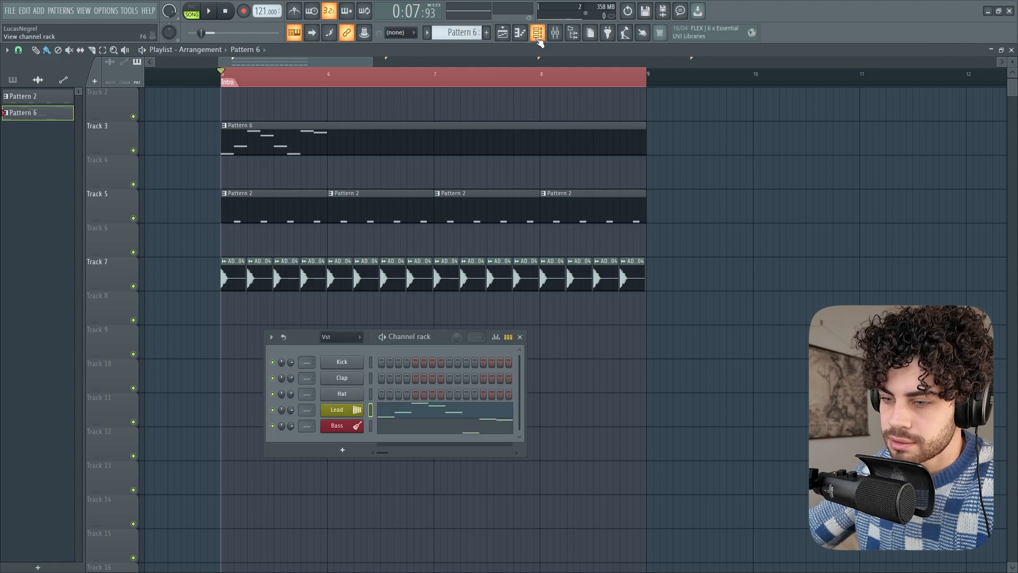
{"action": "left_click", "coordinate": [427, 416]}
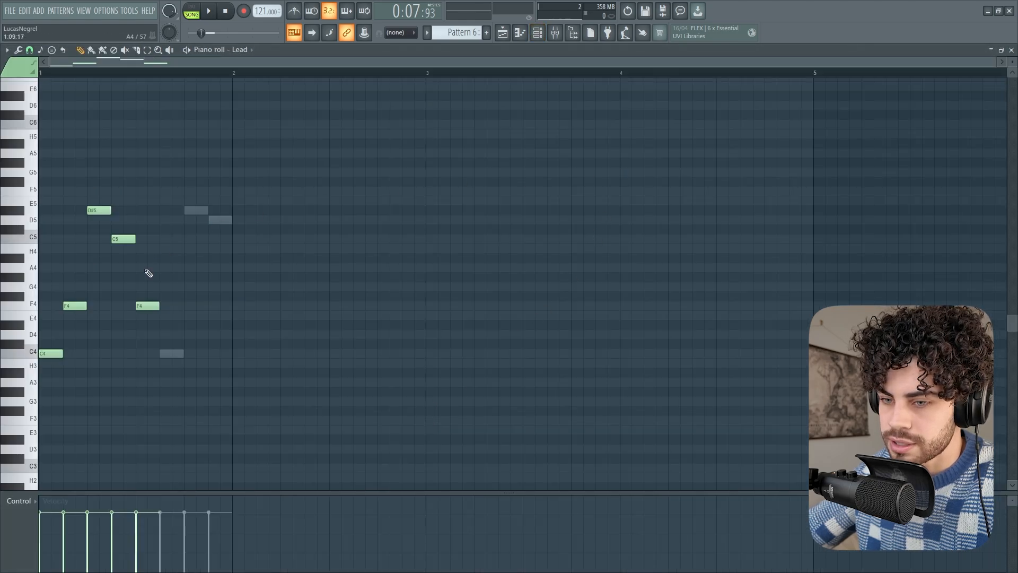
{"action": "key", "text": "ctrl+a"}
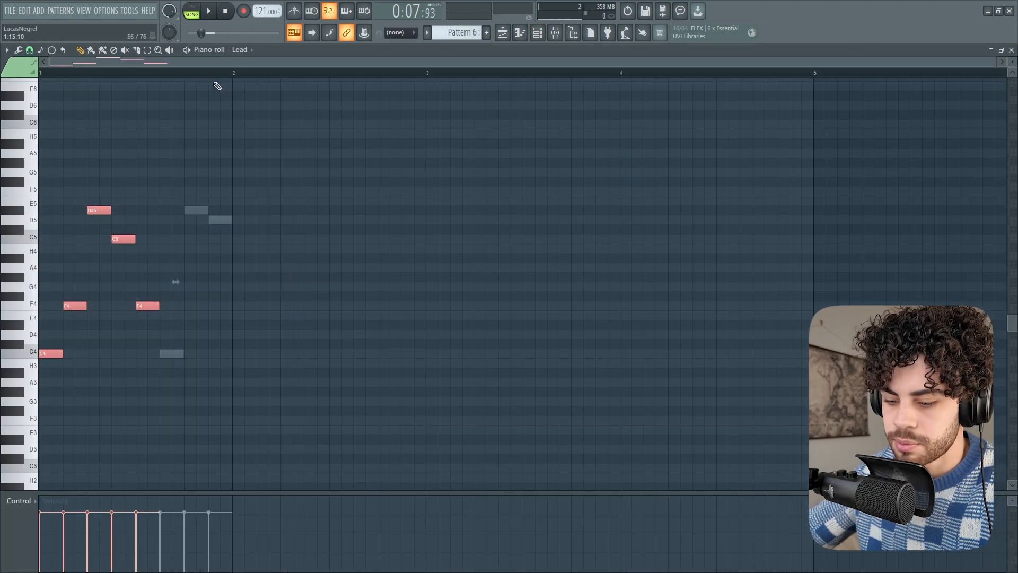
{"action": "key", "text": "ctrl+b"}
{"action": "key", "text": "ctrl+a"}
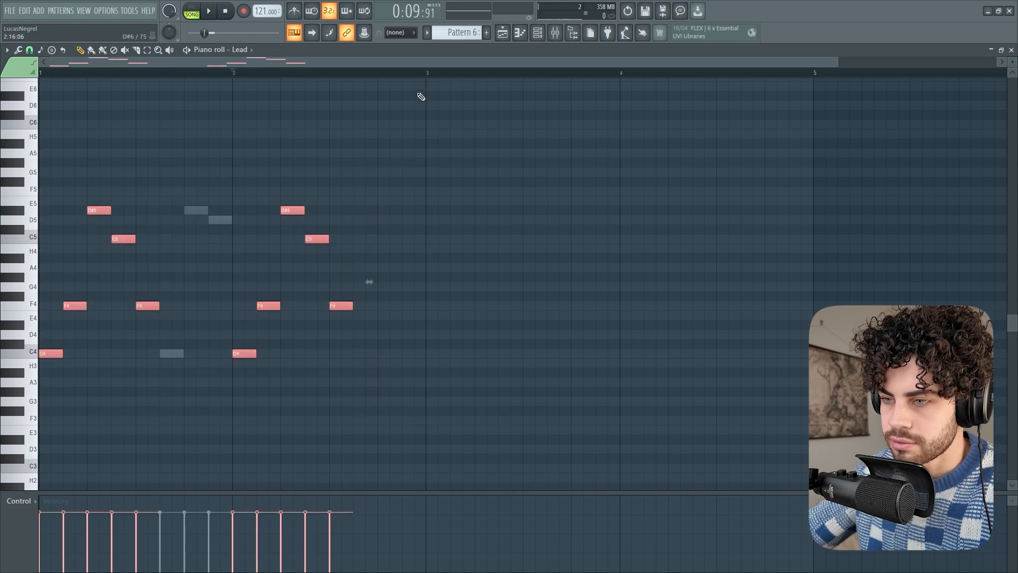
{"action": "key", "text": "ctrl+b"}
Switch the piano roll to the Bass channel and repeat its three notes in each of the four bars
{"action": "double_click", "coordinate": [198, 216]}
{"action": "key", "text": "ctrl+a"}
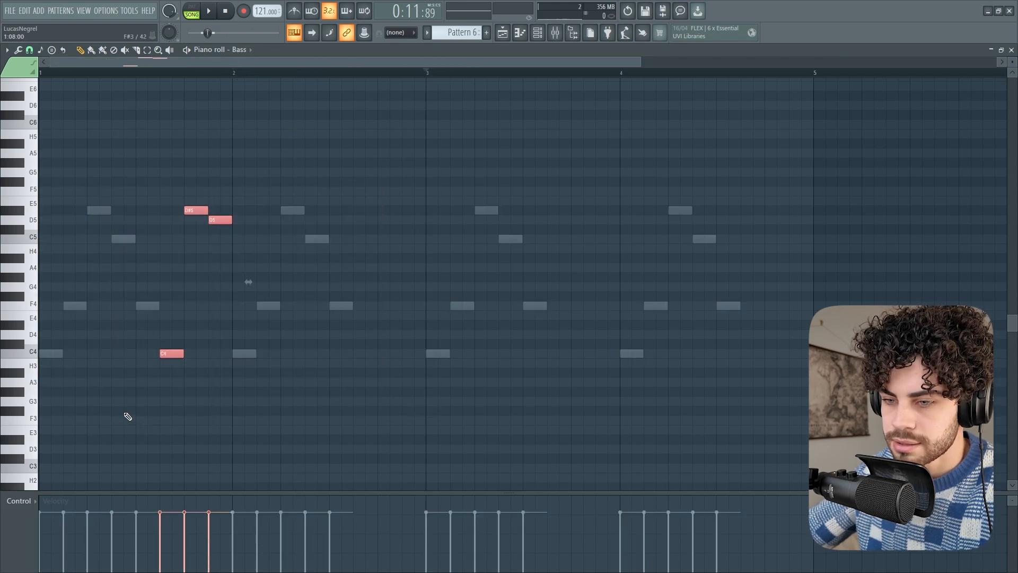
{"action": "key", "text": "ctrl+d"}
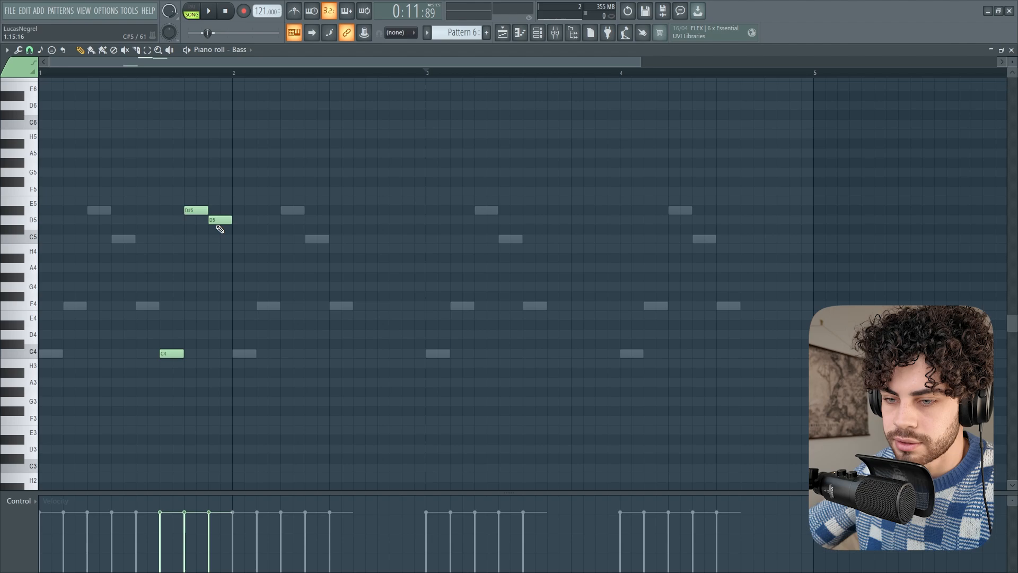
{"action": "double_click", "coordinate": [123, 241]}
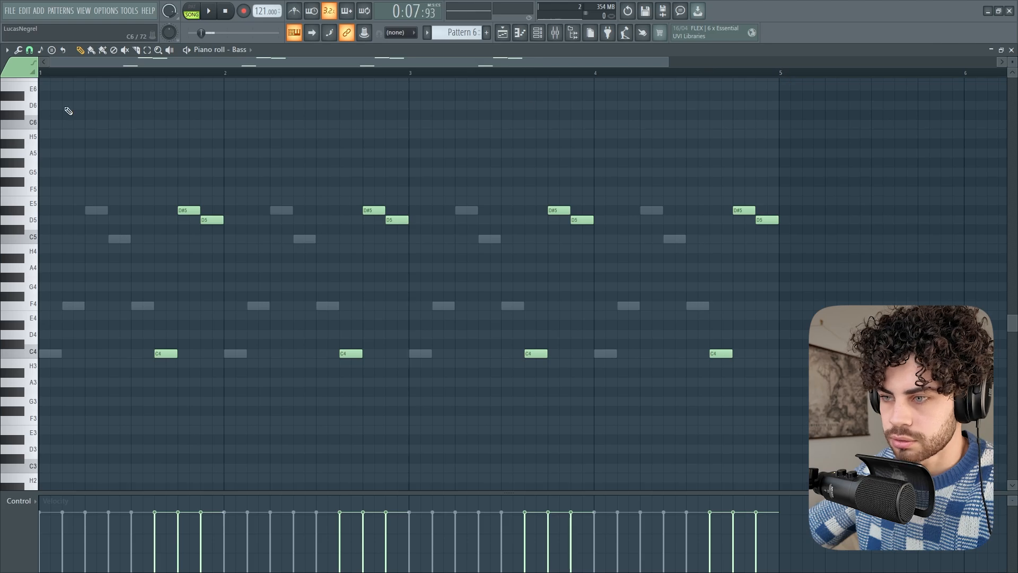
Return to the playlist and rename the Pattern 6 clip as Instruments
{"action": "left_click", "coordinate": [504, 34]}
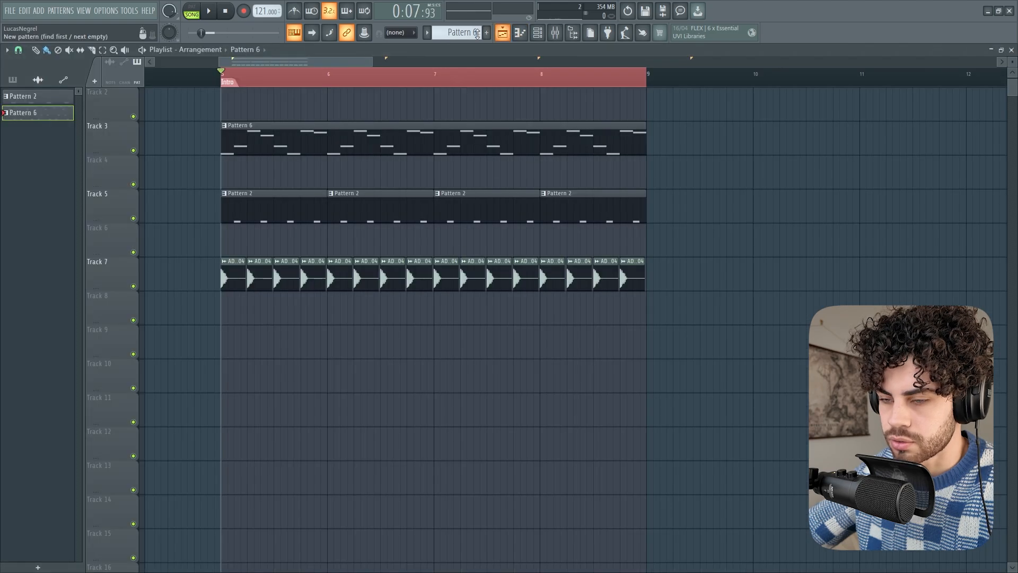
{"action": "left_click", "coordinate": [223, 126]}
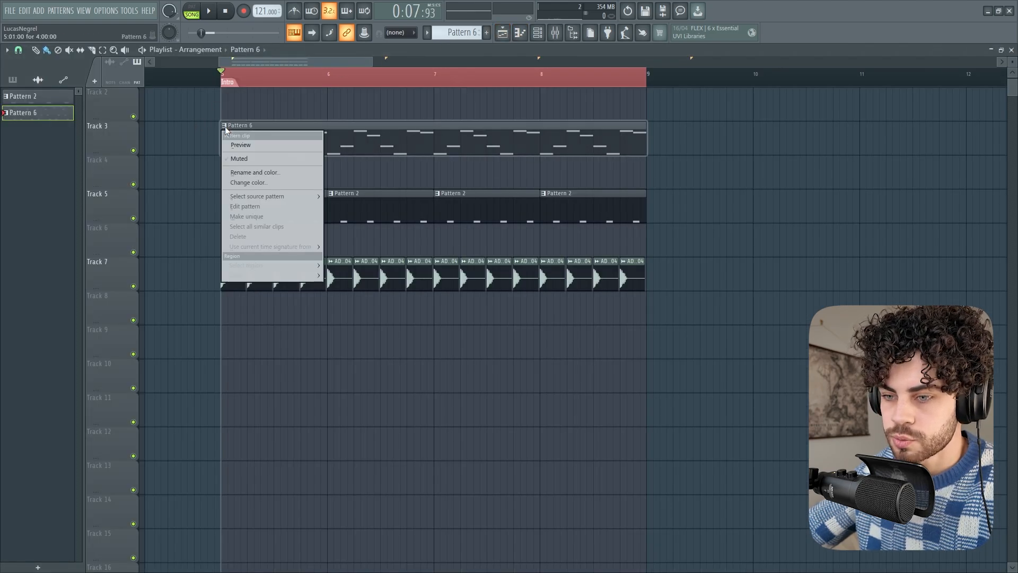
{"action": "left_click", "coordinate": [250, 170]}
{"action": "type", "text": "Instruments"}
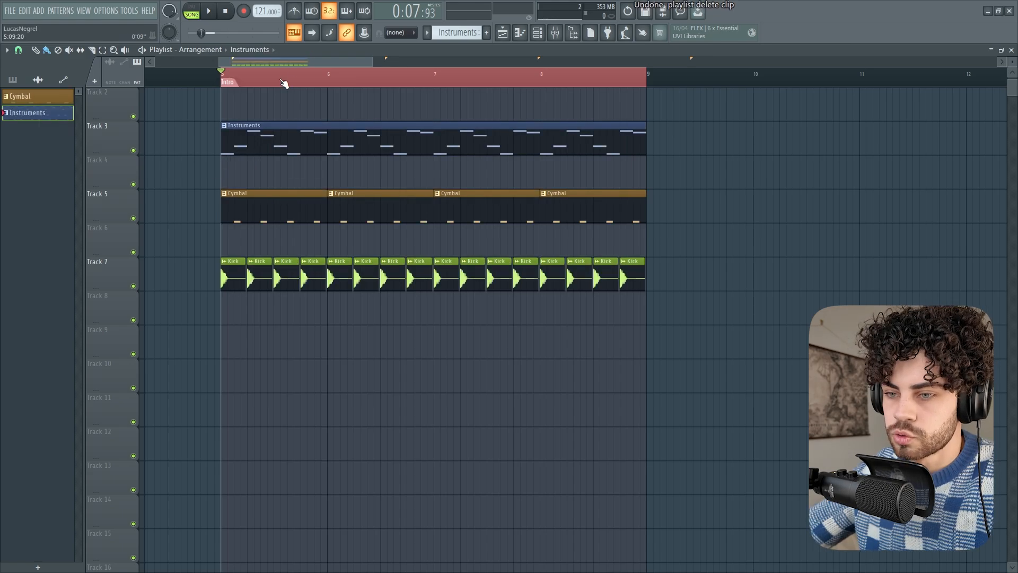
Play back the looped four-bar Intro section and stop playback
{"action": "scroll", "coordinate": [265, 75], "scroll_direction": "down", "scroll_amount": 2}
{"action": "key", "text": "space"}
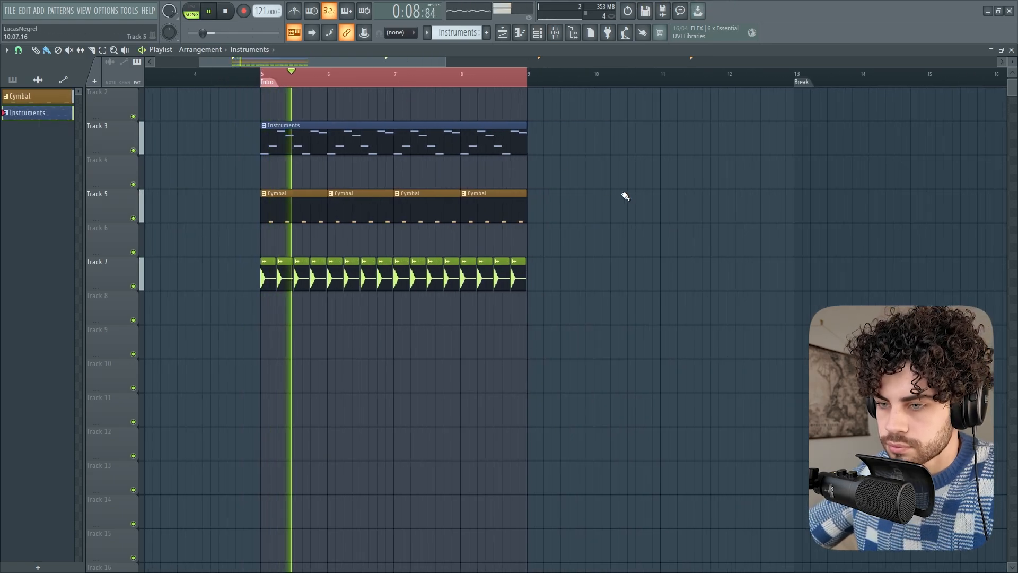
{"action": "scroll", "coordinate": [326, 75], "scroll_direction": "up", "scroll_amount": 2}
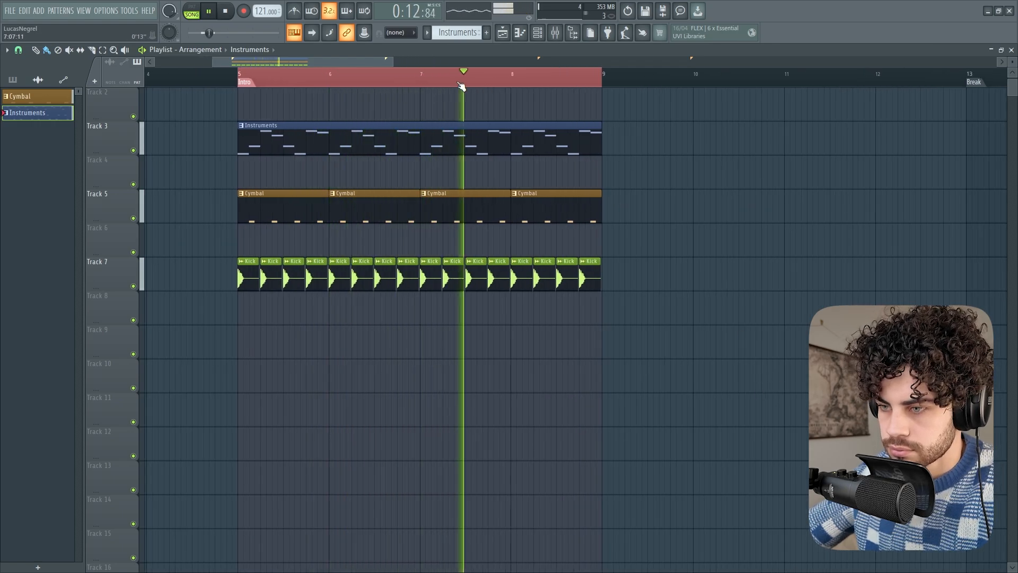
{"action": "scroll", "coordinate": [461, 83], "scroll_direction": "down", "scroll_amount": 4}
{"action": "key", "text": "space"}
Clear the timeline selection and duplicate all the Instruments, Cymbal and Kick clips from bars 5–8 to start again at bar 9
{"action": "left_click", "coordinate": [324, 77]}
{"action": "left_click", "coordinate": [327, 80]}
{"action": "scroll", "coordinate": [328, 82], "scroll_direction": "down", "scroll_amount": 3}
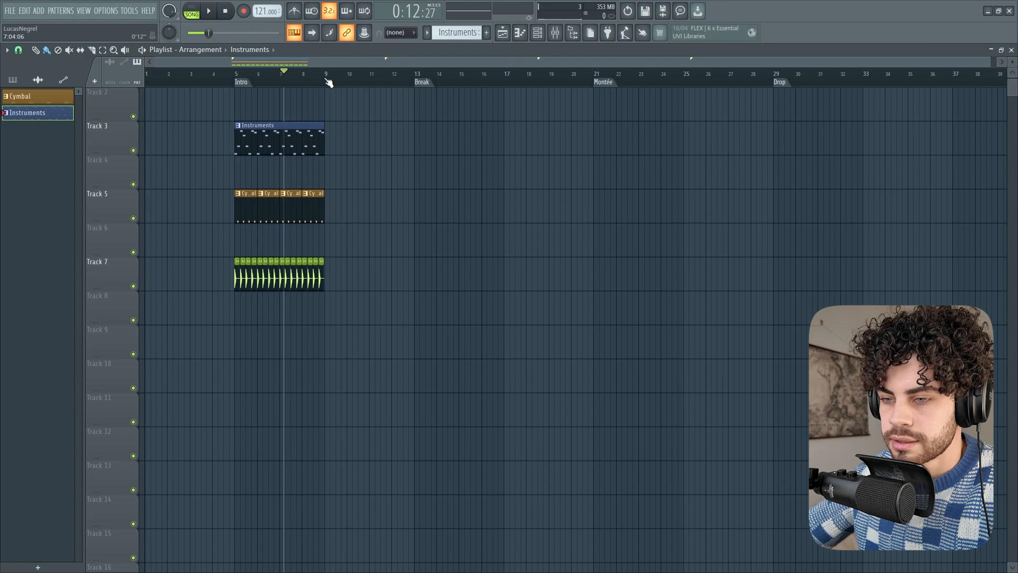
{"action": "left_click_drag", "start_coordinate": [341, 97], "coordinate": [210, 339]}
{"action": "scroll", "coordinate": [339, 84], "scroll_direction": "up", "scroll_amount": 4}
{"action": "left_click", "coordinate": [302, 81]}
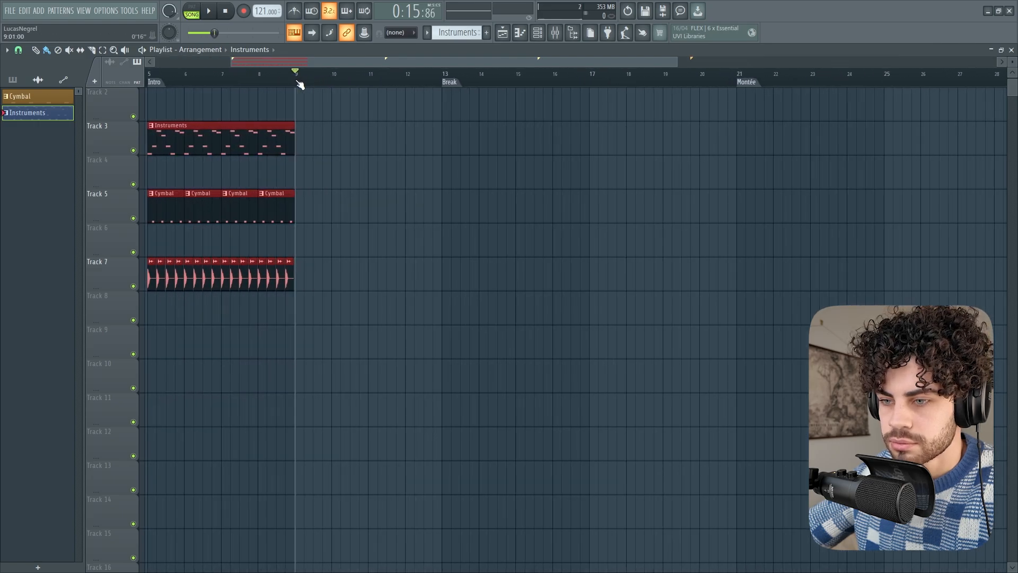
{"action": "key", "text": "ctrl+b"}
Select all the clips on the three tracks and duplicate them from bar 13, at the Break marker
{"action": "scroll", "coordinate": [295, 79], "scroll_direction": "down", "scroll_amount": 2}
{"action": "left_click_drag", "start_coordinate": [416, 122], "coordinate": [188, 364]}
{"action": "scroll", "coordinate": [391, 79], "scroll_direction": "up", "scroll_amount": 3}
{"action": "left_click", "coordinate": [373, 77]}
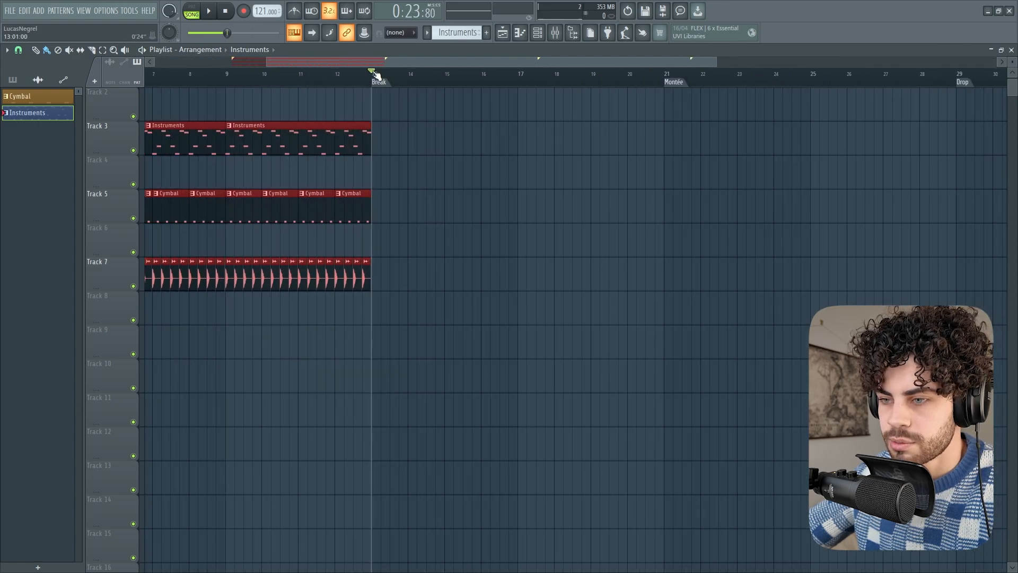
{"action": "key", "text": "ctrl+b"}
Select the whole 16-bar clip block and duplicate it from bar 21, at the Montée marker
{"action": "scroll", "coordinate": [375, 78], "scroll_direction": "down", "scroll_amount": 3}
{"action": "left_click_drag", "start_coordinate": [614, 89], "coordinate": [207, 324]}
{"action": "scroll", "coordinate": [538, 79], "scroll_direction": "up", "scroll_amount": 2}
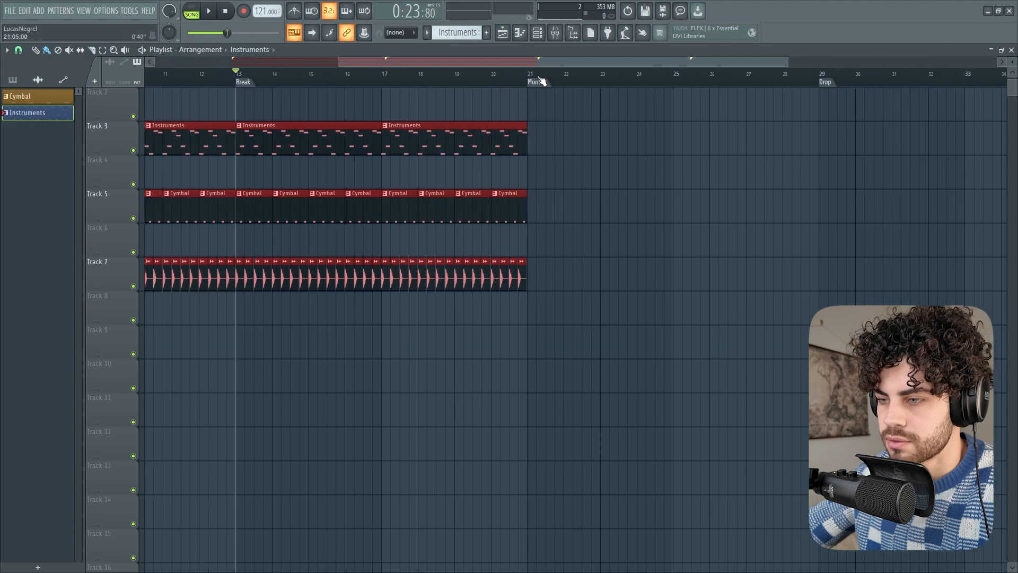
{"action": "left_click", "coordinate": [530, 75]}
{"action": "key", "text": "ctrl+b"}
Return the playback position to the Intro marker at bar 5
{"action": "scroll", "coordinate": [530, 79], "scroll_direction": "down", "scroll_amount": 3}
{"action": "left_click", "coordinate": [211, 74]}
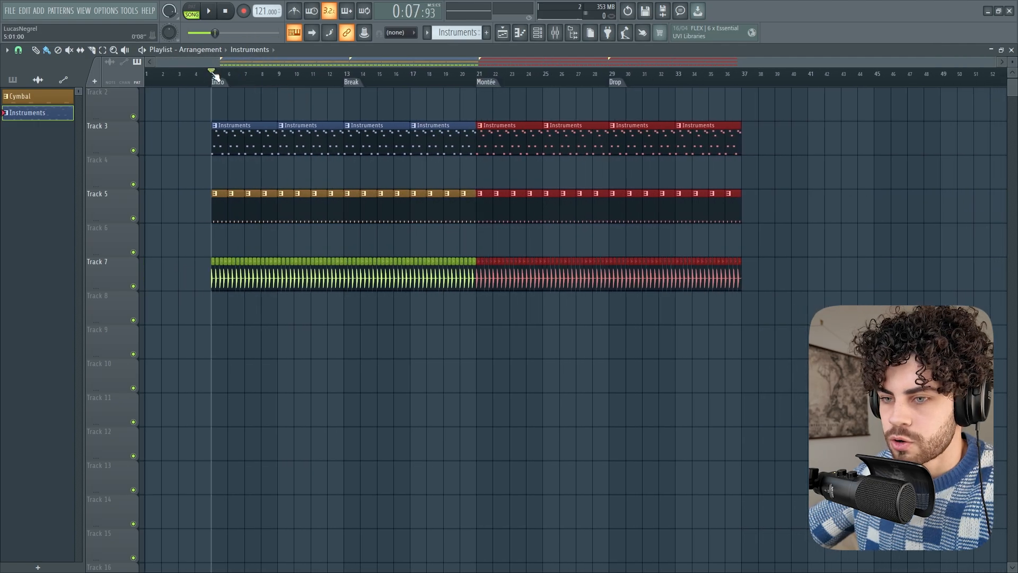
{"action": "mouse_move", "coordinate": [215, 76]}
{"action": "left_mouse_down"}
{"action": "mouse_move", "coordinate": [257, 74]}
{"action": "mouse_move", "coordinate": [216, 90]}
{"action": "left_mouse_up"}
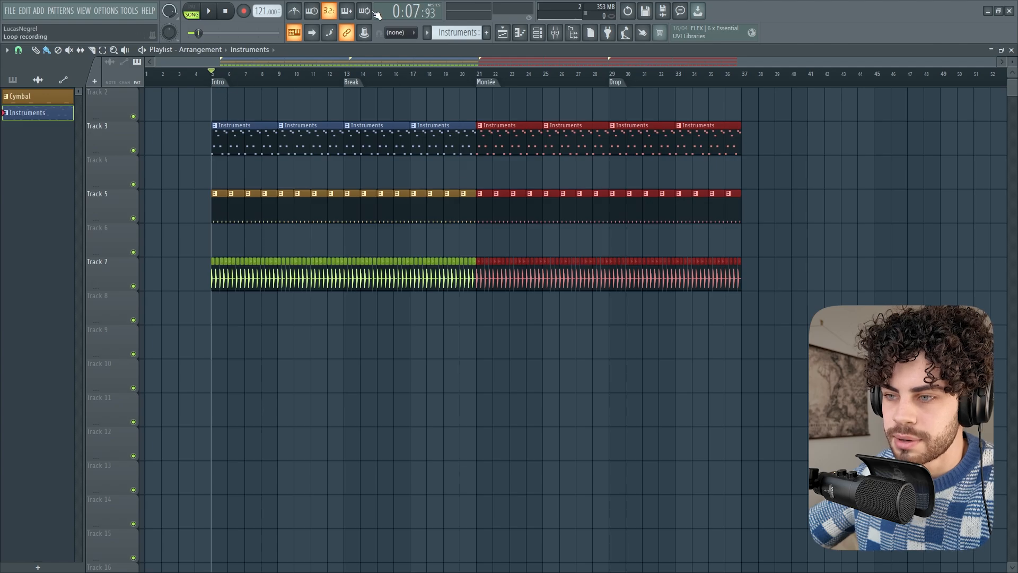
Select all the clips, shift them to bar 1 and move them back to the Intro marker at bar 5
{"action": "left_click_drag", "start_coordinate": [170, 391], "coordinate": [808, 82]}
{"action": "left_click_drag", "start_coordinate": [259, 175], "coordinate": [176, 172]}
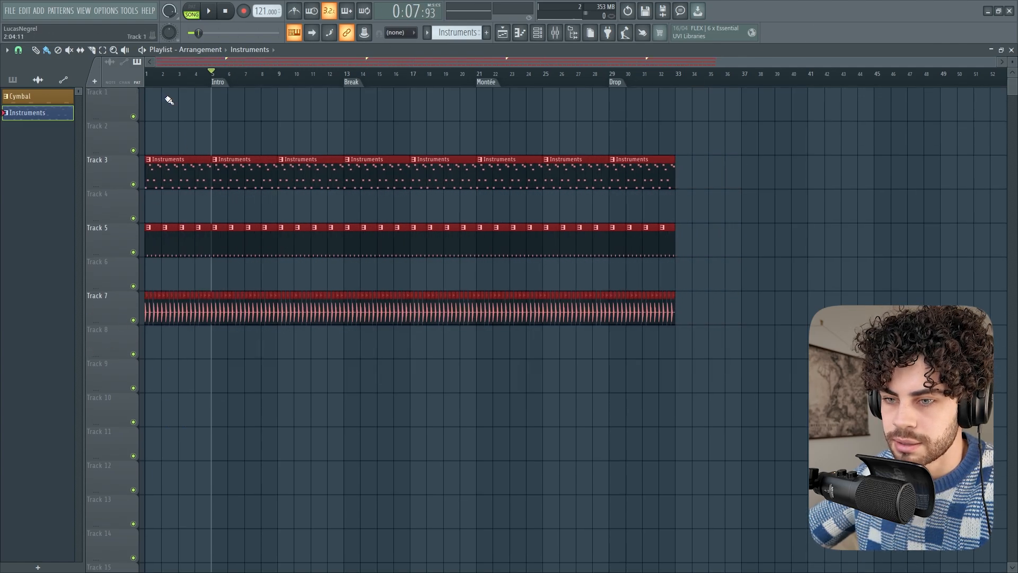
{"action": "scroll", "coordinate": [175, 72], "scroll_direction": "up", "scroll_amount": 3}
{"action": "left_click_drag", "start_coordinate": [159, 164], "coordinate": [322, 172]}
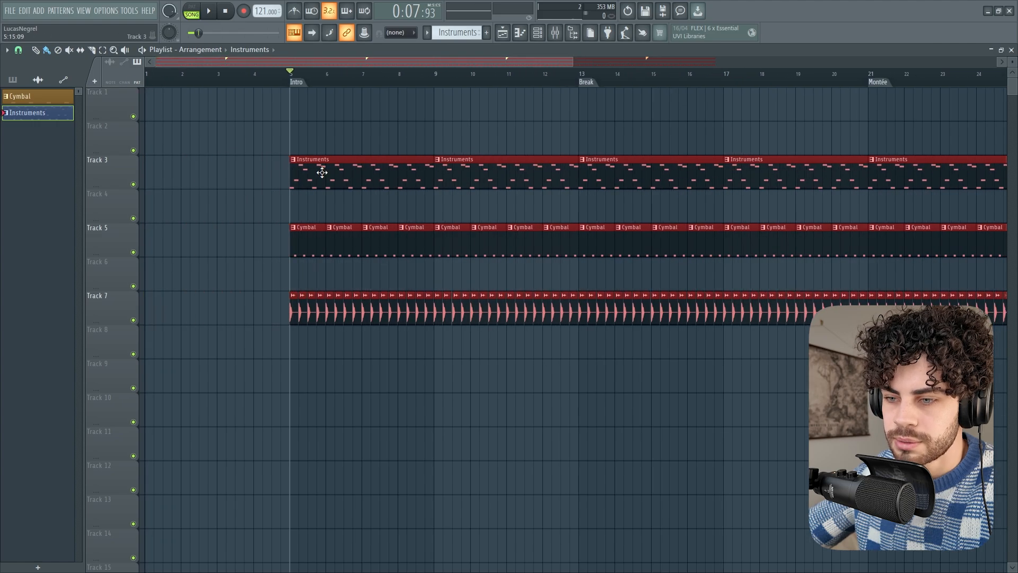
Deselect the clips and set the playback position at the Intro marker on bar 5
{"action": "scroll", "coordinate": [291, 80], "scroll_direction": "down", "scroll_amount": 3}
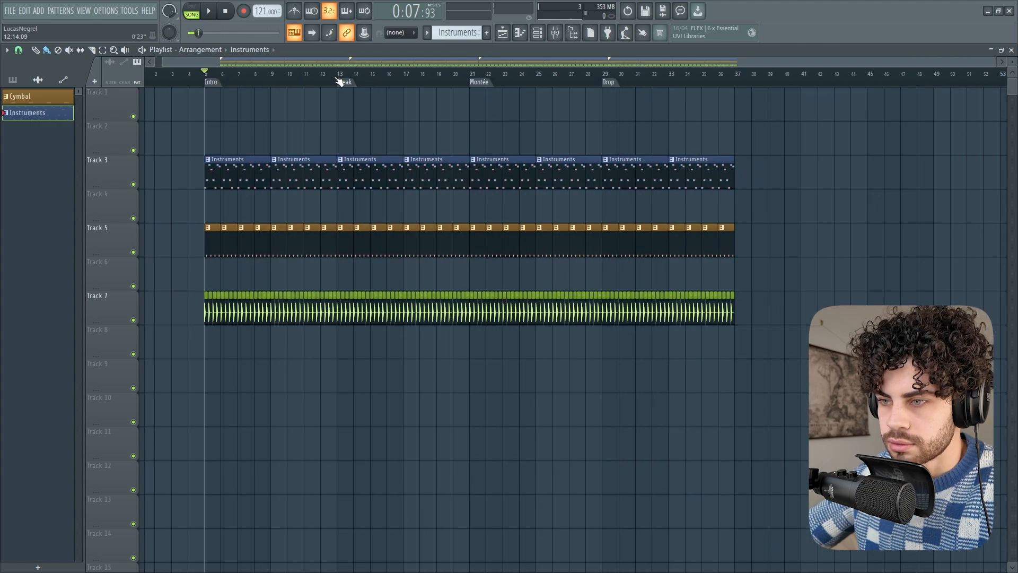
{"action": "left_click_drag", "start_coordinate": [338, 81], "coordinate": [202, 254]}
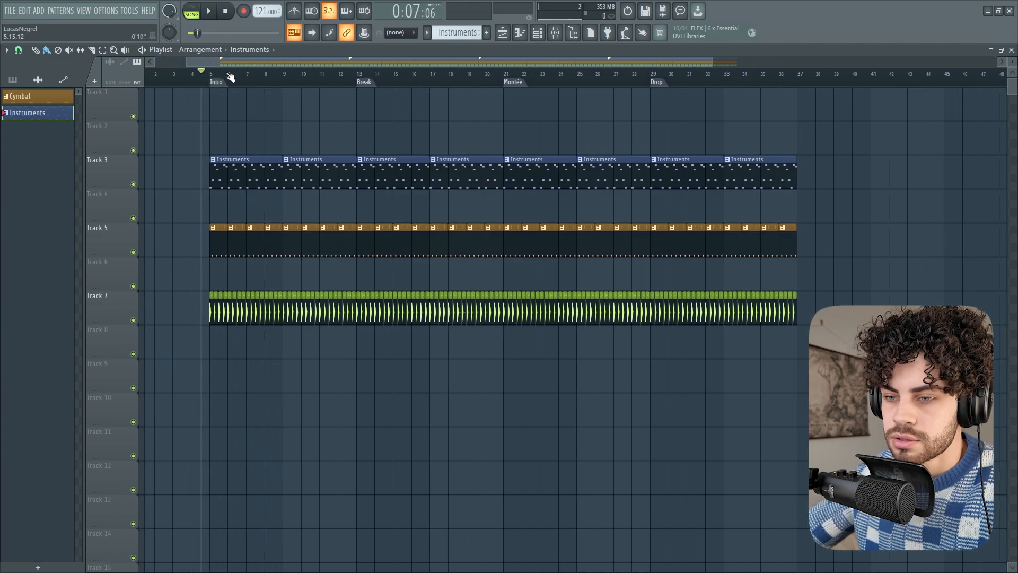
{"action": "scroll", "coordinate": [230, 77], "scroll_direction": "up", "scroll_amount": 4}
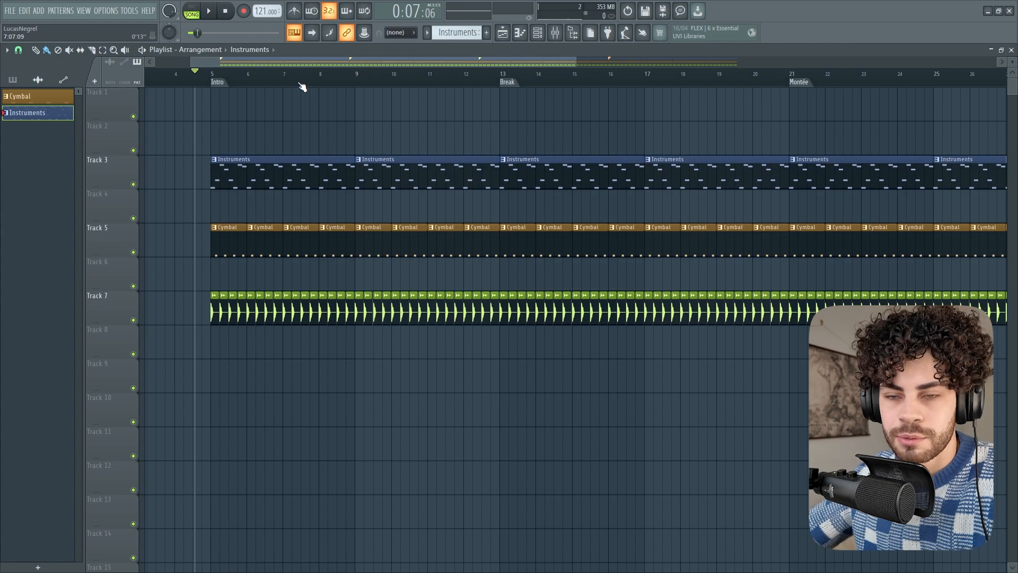
{"action": "scroll", "coordinate": [302, 87], "scroll_direction": "up", "scroll_amount": 3}
{"action": "left_click_drag", "start_coordinate": [183, 75], "coordinate": [183, 74]}
Open the channel rack over the empty tracks below the clips
{"action": "key", "text": "F6"}
{"action": "left_click_drag", "start_coordinate": [519, 389], "coordinate": [518, 411]}
{"action": "left_click_drag", "start_coordinate": [499, 462], "coordinate": [281, 378]}
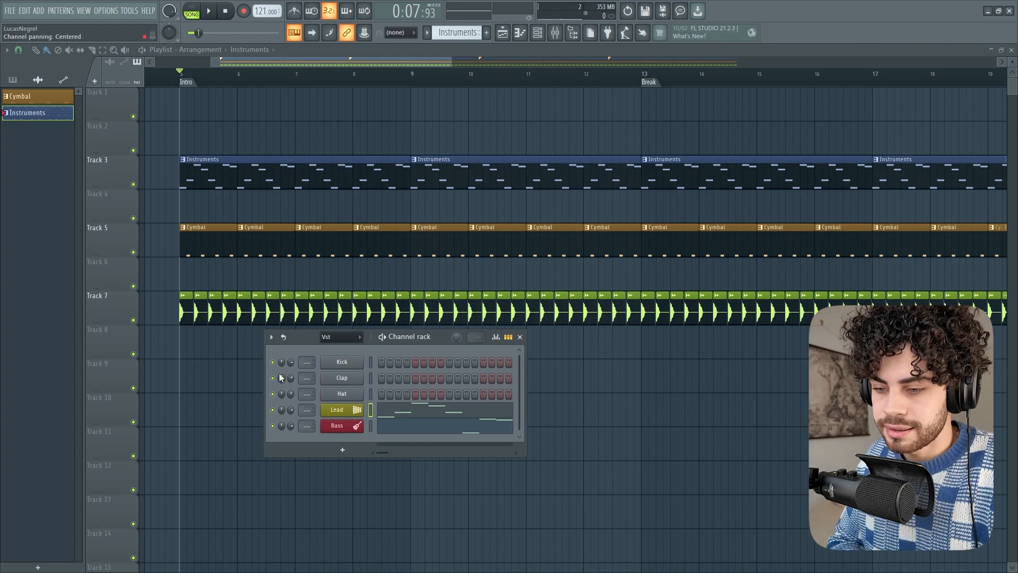